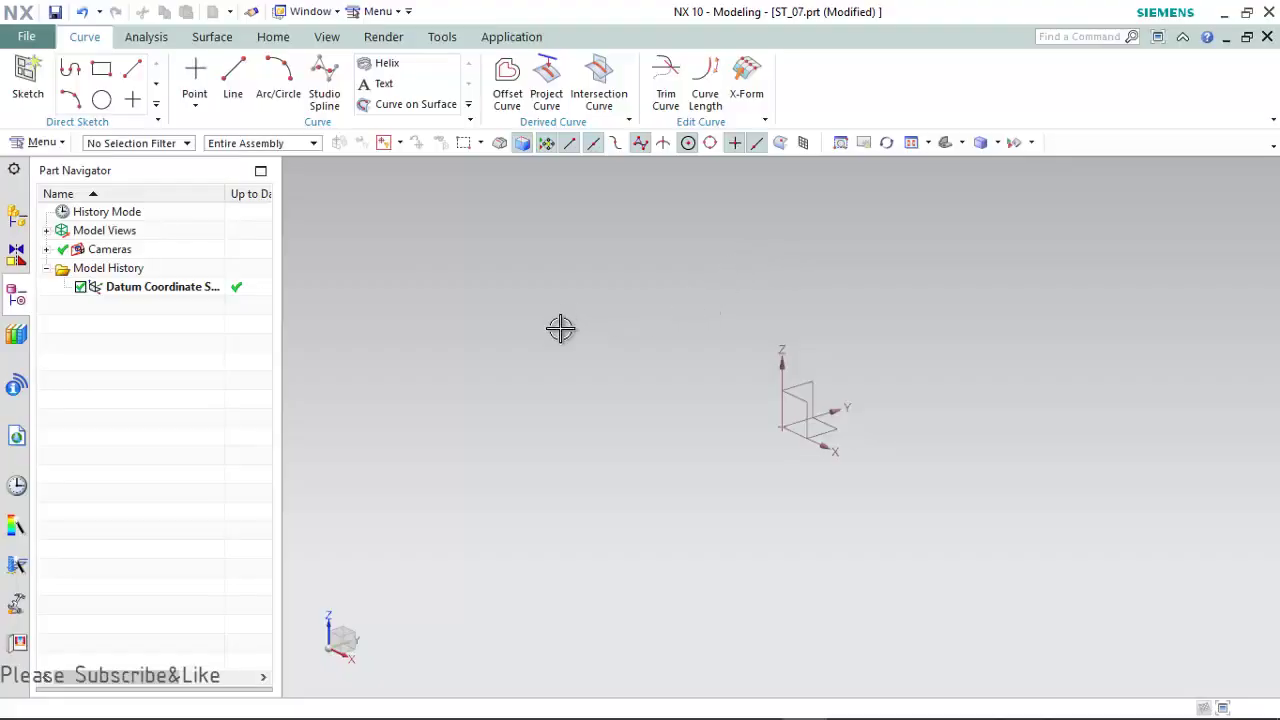
- Draw a from-centre rectangle of about 124 × 57.8 mm on the datum origin
{"action": "left_click", "coordinate": [101, 68]}
{"action": "left_click", "coordinate": [258, 70]}
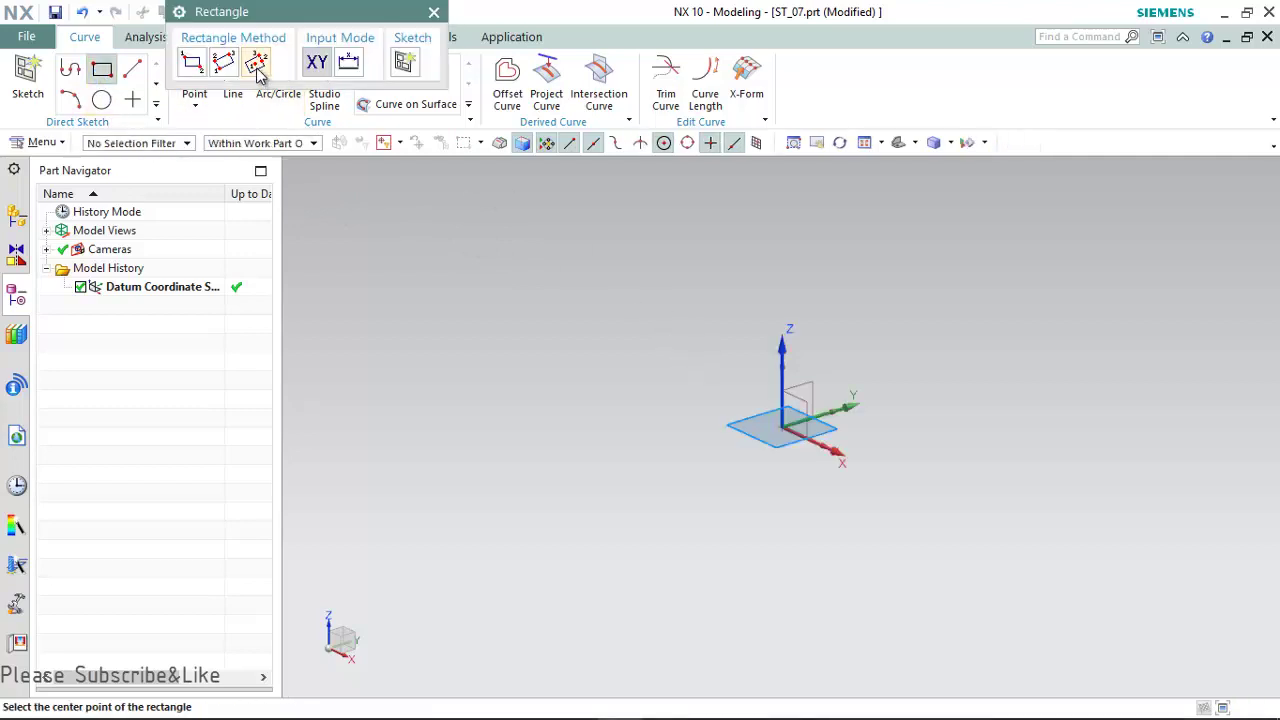
{"action": "left_click", "coordinate": [781, 430]}
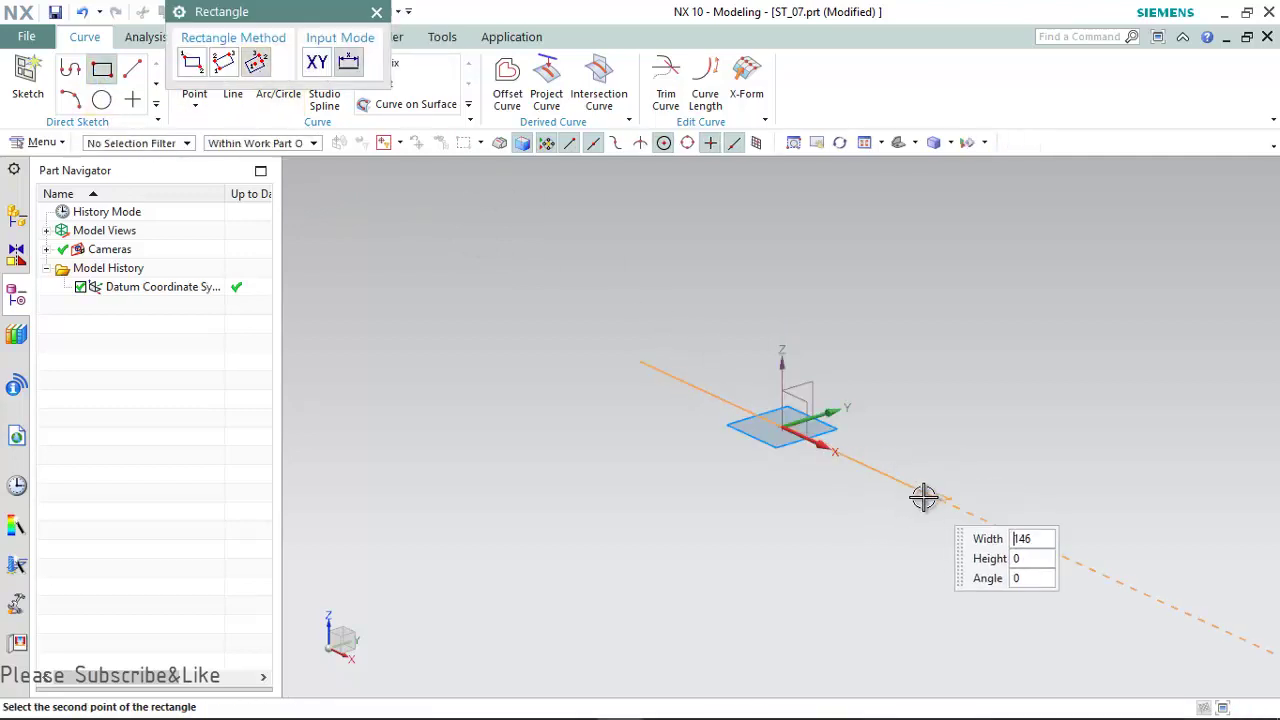
{"action": "left_click", "coordinate": [903, 482]}
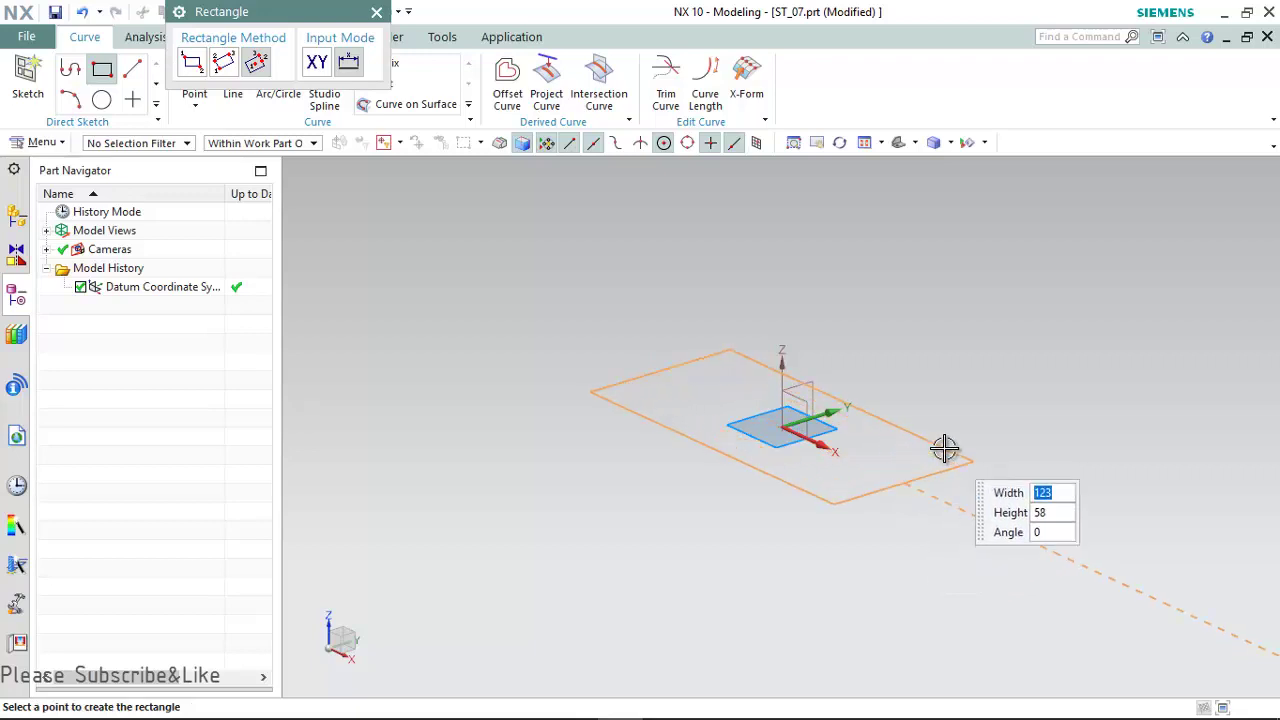
{"action": "left_click", "coordinate": [943, 451]}
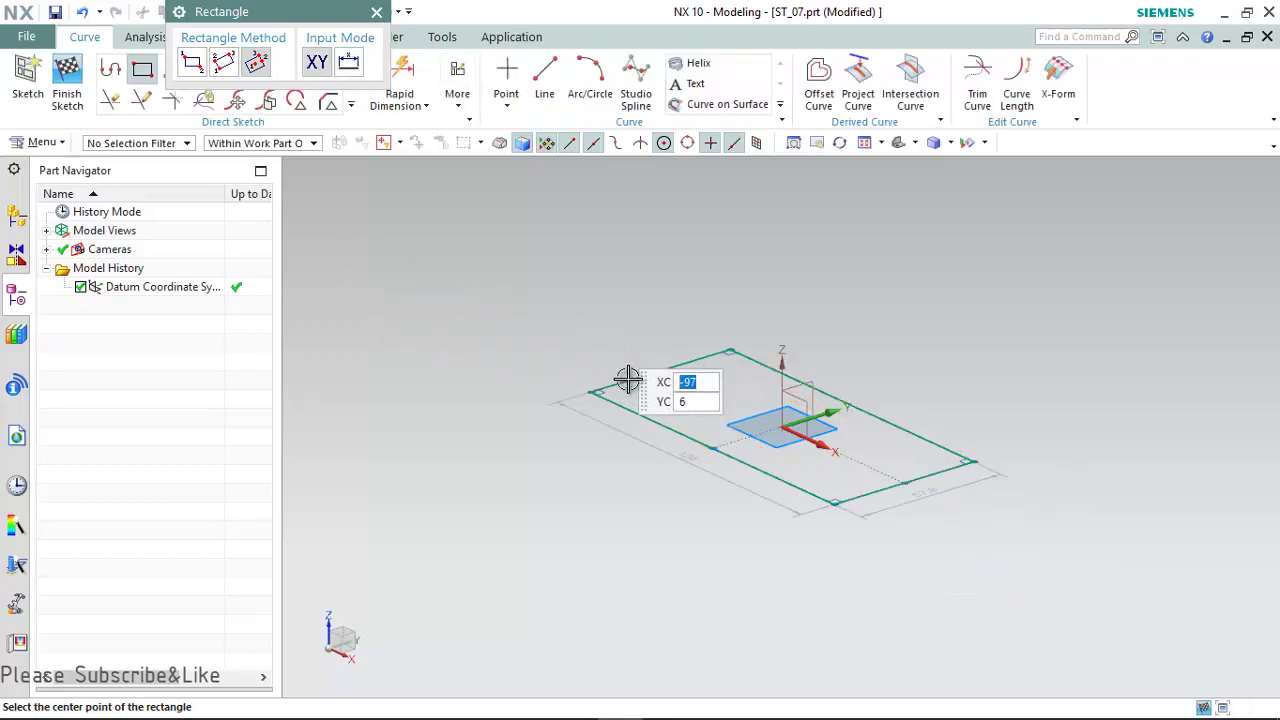
{"action": "key", "text": "F8"}
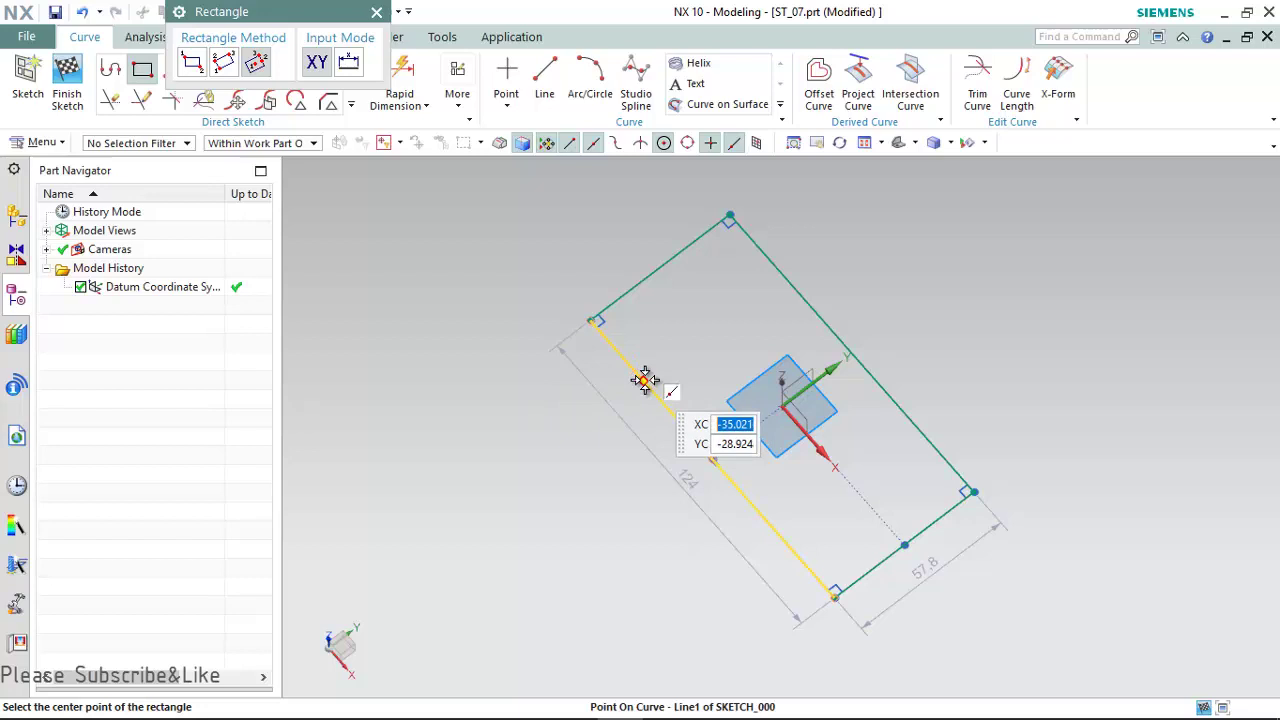
{"action": "key", "text": "F8"}
{"action": "key", "text": "Escape"}
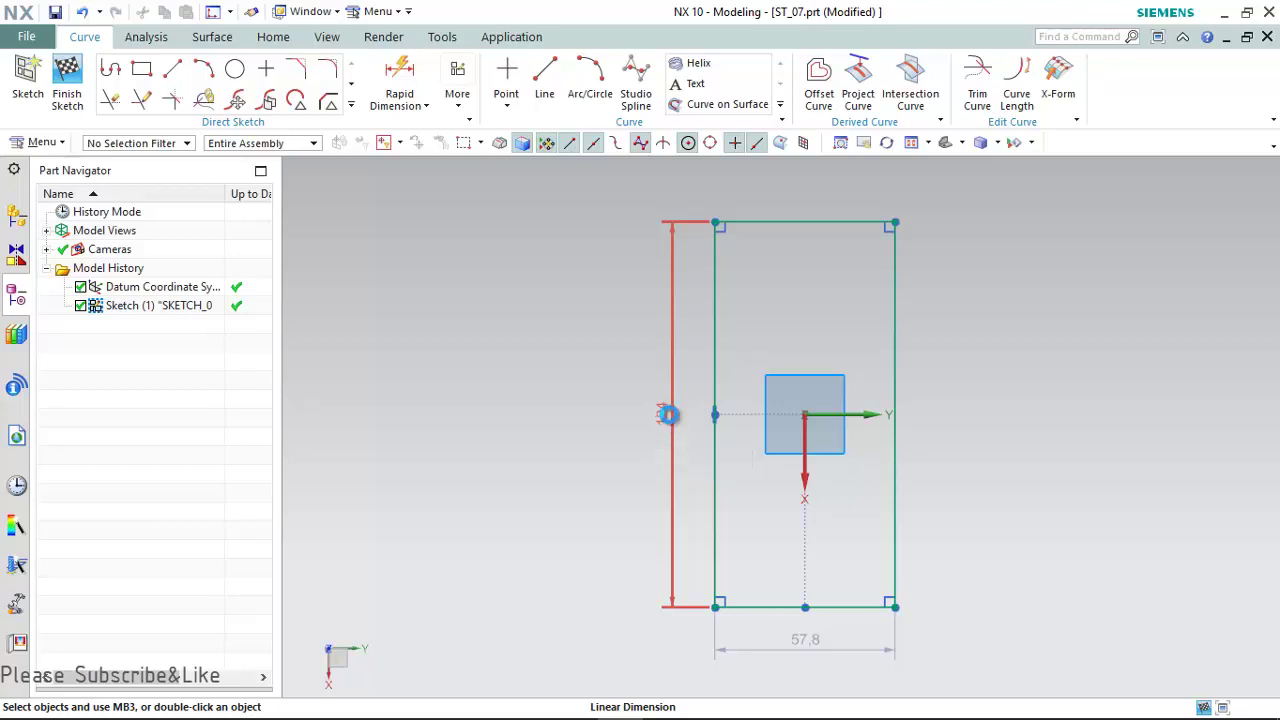
- Set the rectangle's vertical and bottom dimensions both to 150 mm
{"action": "left_click", "coordinate": [670, 415]}
{"action": "double_click", "coordinate": [667, 412]}
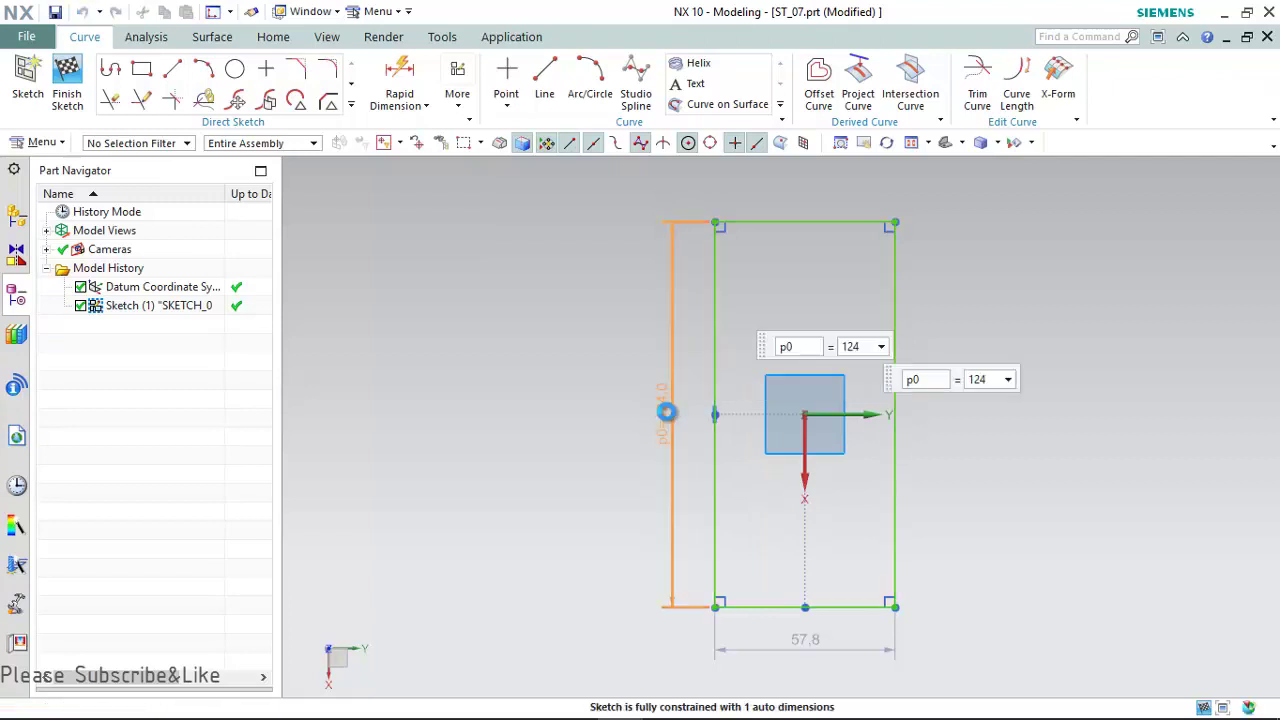
{"action": "key", "text": "Return"}
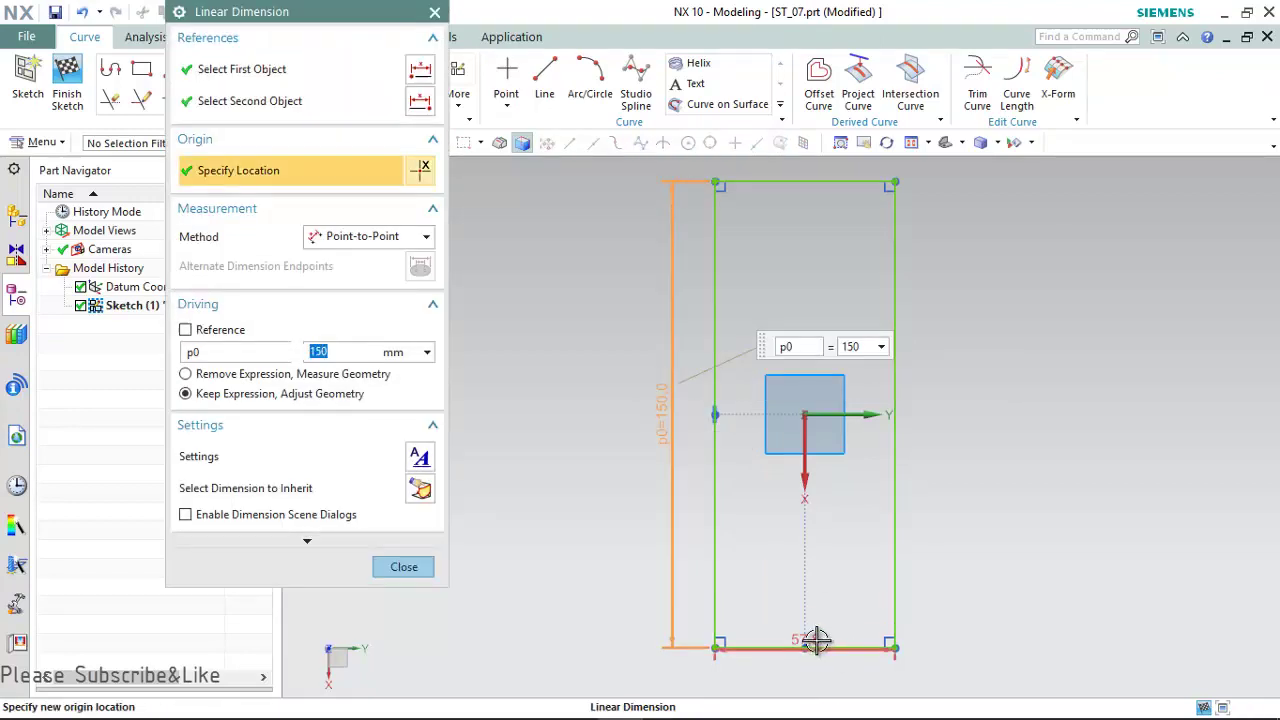
{"action": "middle_click", "coordinate": [814, 640]}
{"action": "double_click", "coordinate": [814, 640]}
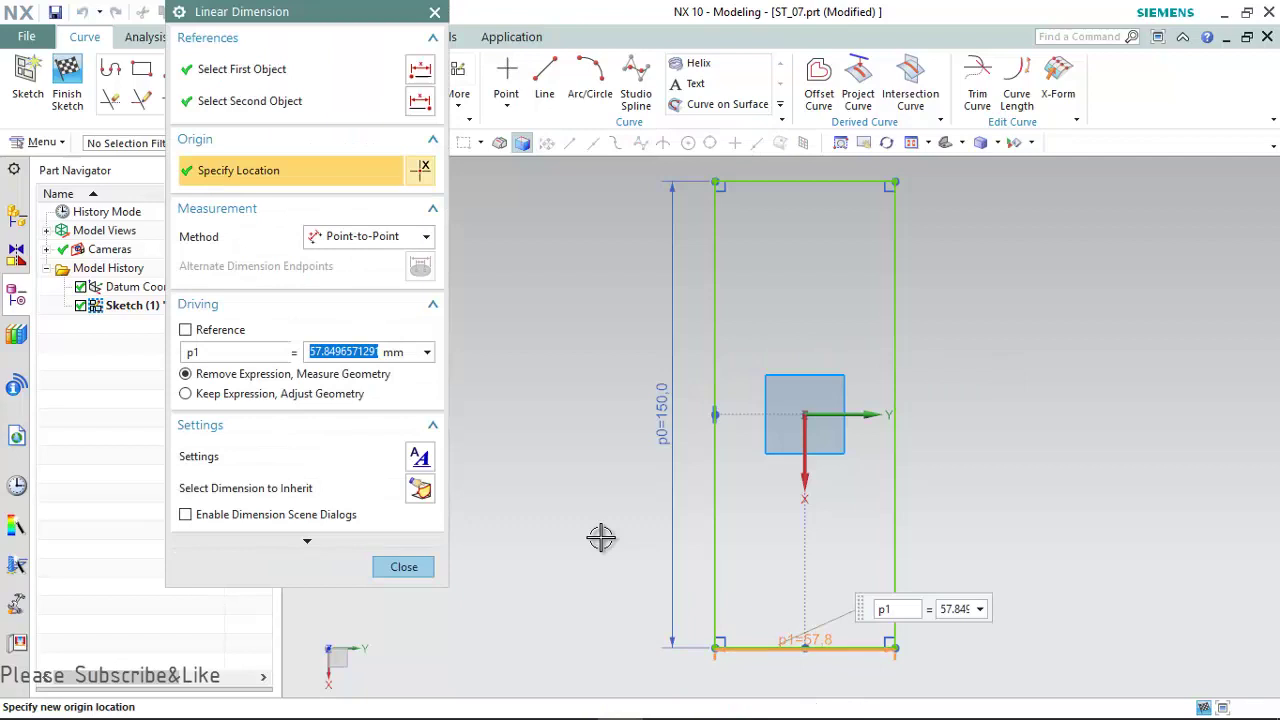
{"action": "type", "text": "0"}
{"action": "key", "text": "Return"}
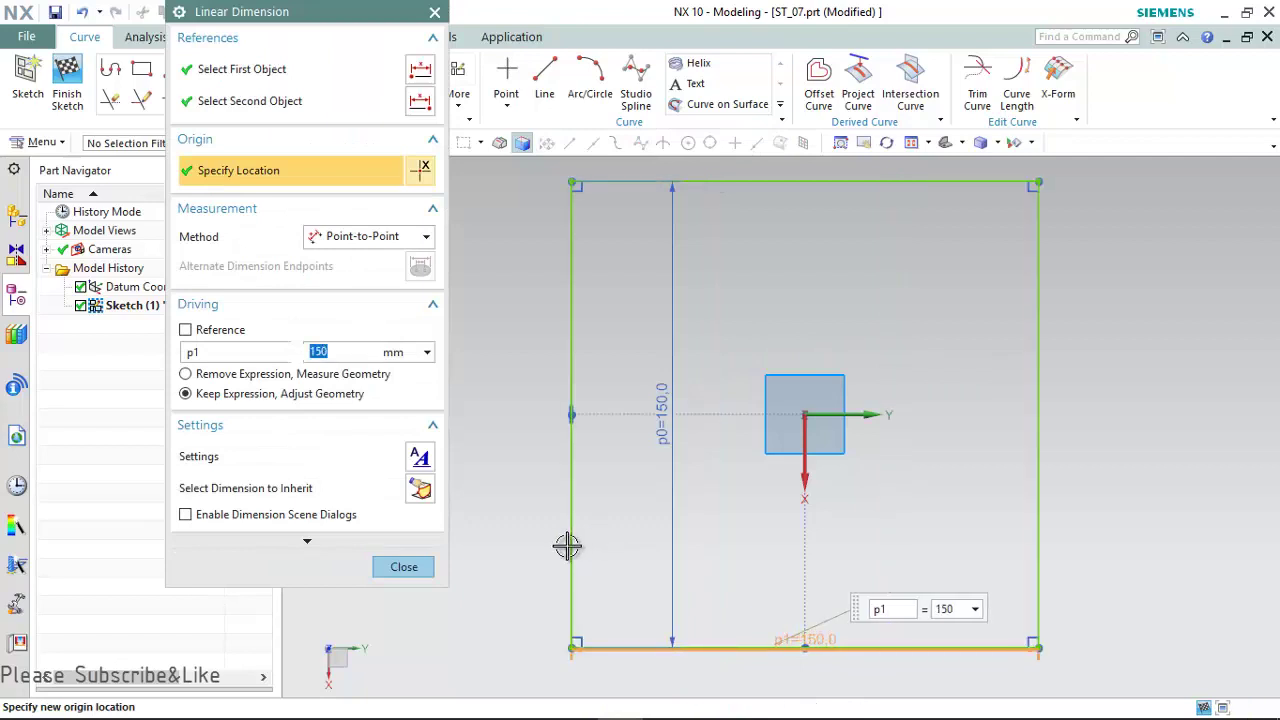
{"action": "left_click", "coordinate": [427, 570]}
{"action": "mouse_move", "coordinate": [606, 571]}
{"action": "middle_mouse_down"}
{"action": "mouse_move", "coordinate": [623, 486]}
{"action": "mouse_move", "coordinate": [614, 509]}
{"action": "mouse_move", "coordinate": [639, 517]}
{"action": "mouse_move", "coordinate": [589, 535]}
{"action": "middle_mouse_up"}
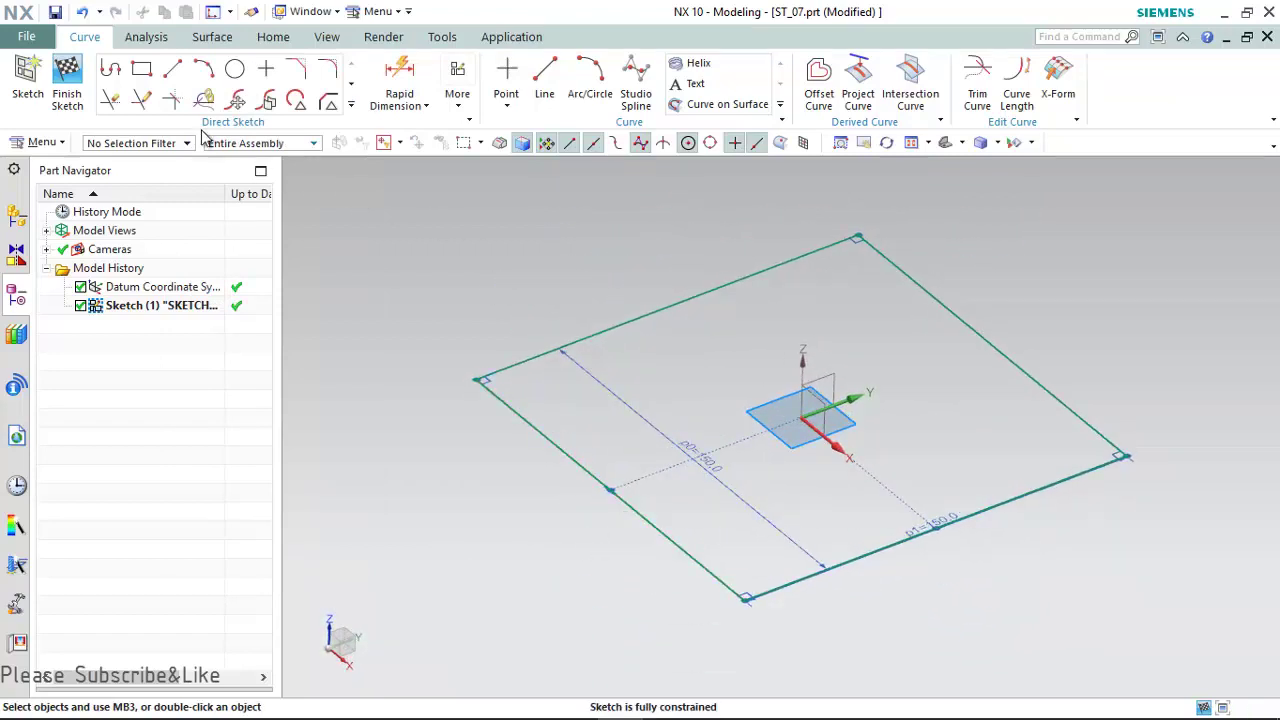
- Extrude the 150 × 150 square sketch to a 30 mm end distance as Extrude (2)
{"action": "left_click", "coordinate": [271, 37]}
{"action": "left_click", "coordinate": [521, 80]}
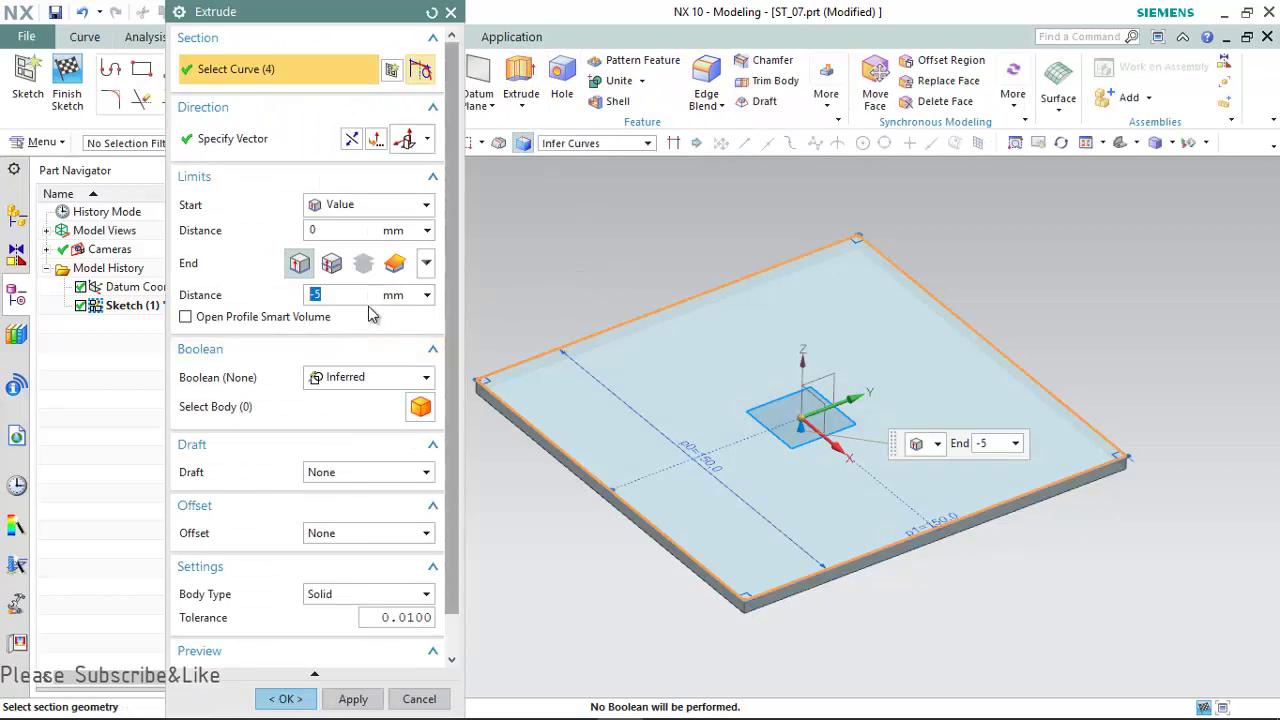
{"action": "type", "text": "30"}
{"action": "key", "text": "Return"}
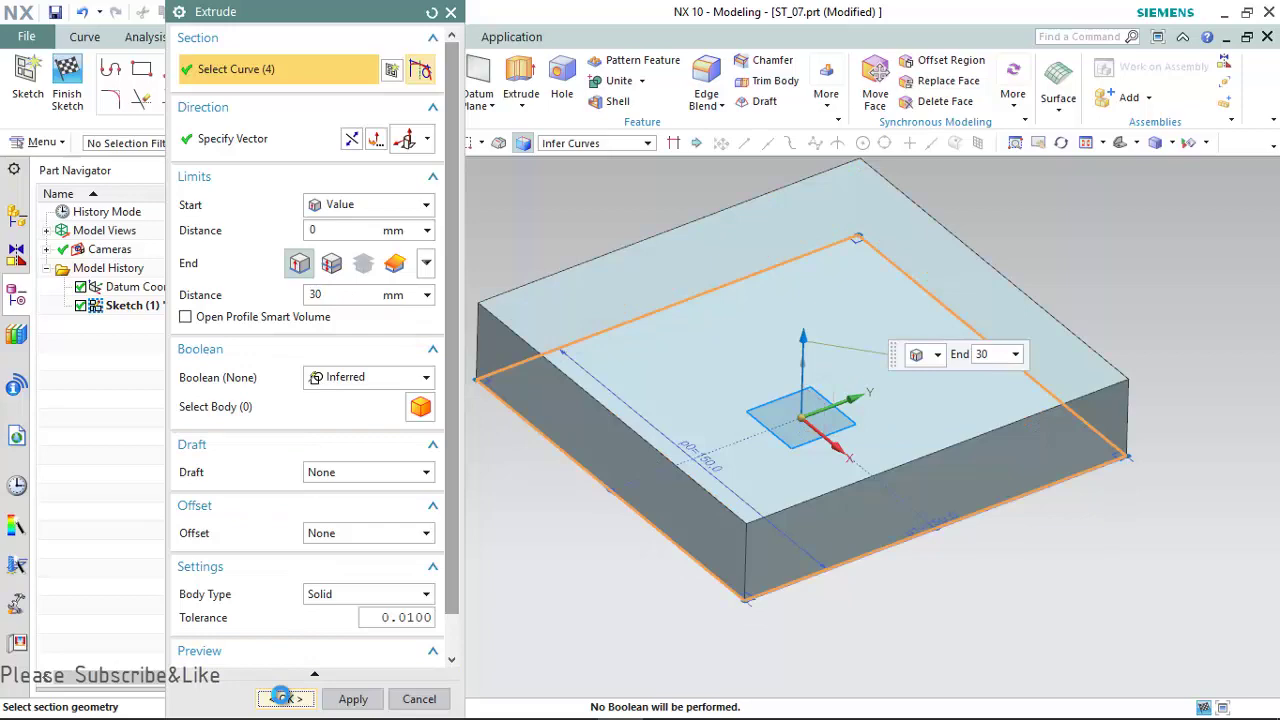
{"action": "left_click", "coordinate": [283, 697]}
{"action": "middle_click_drag", "start_coordinate": [577, 471], "coordinate": [549, 425]}
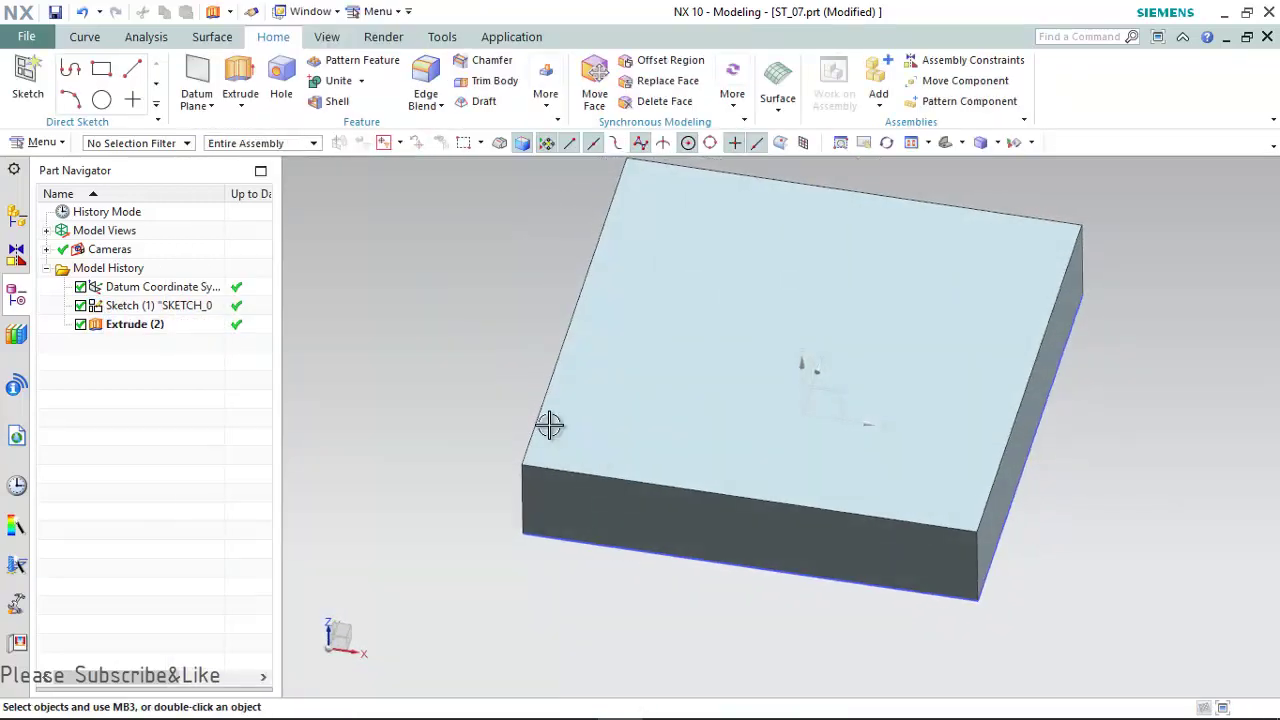
- Start a sketch on the XZ datum plane and draw a shallow arc across the block's top edge
{"action": "left_click", "coordinate": [840, 395]}
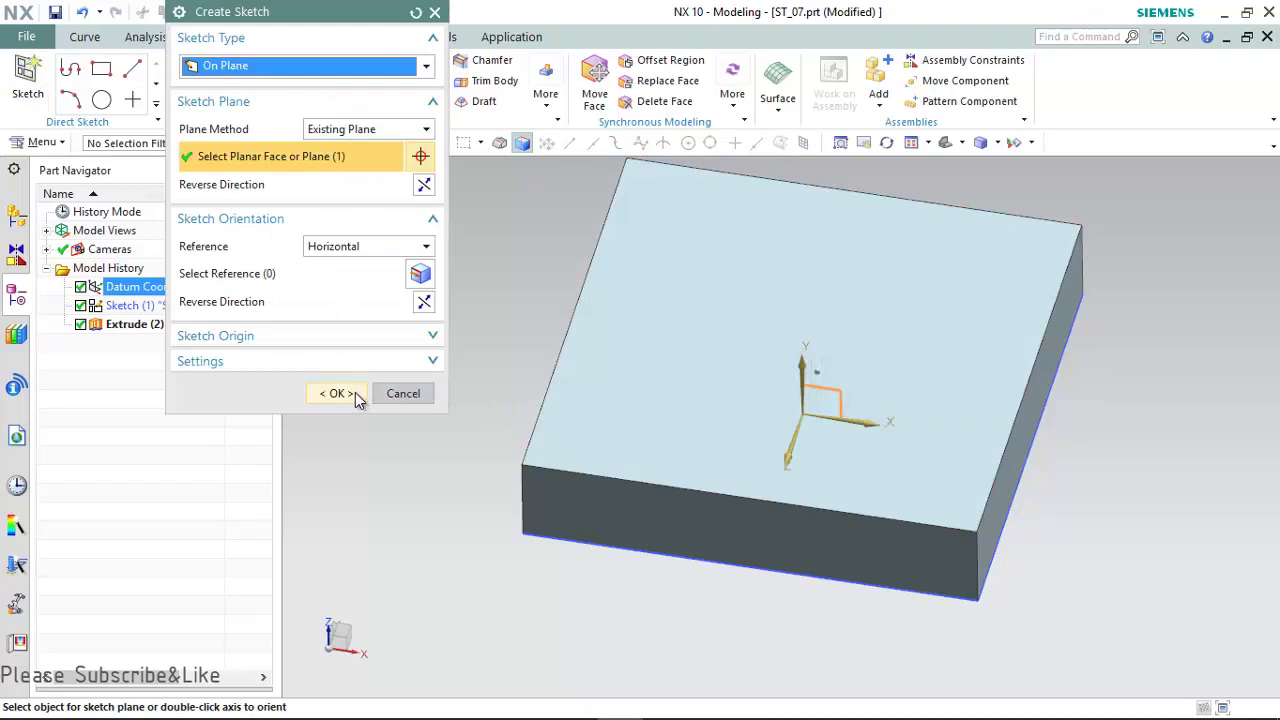
{"action": "left_click", "coordinate": [355, 393]}
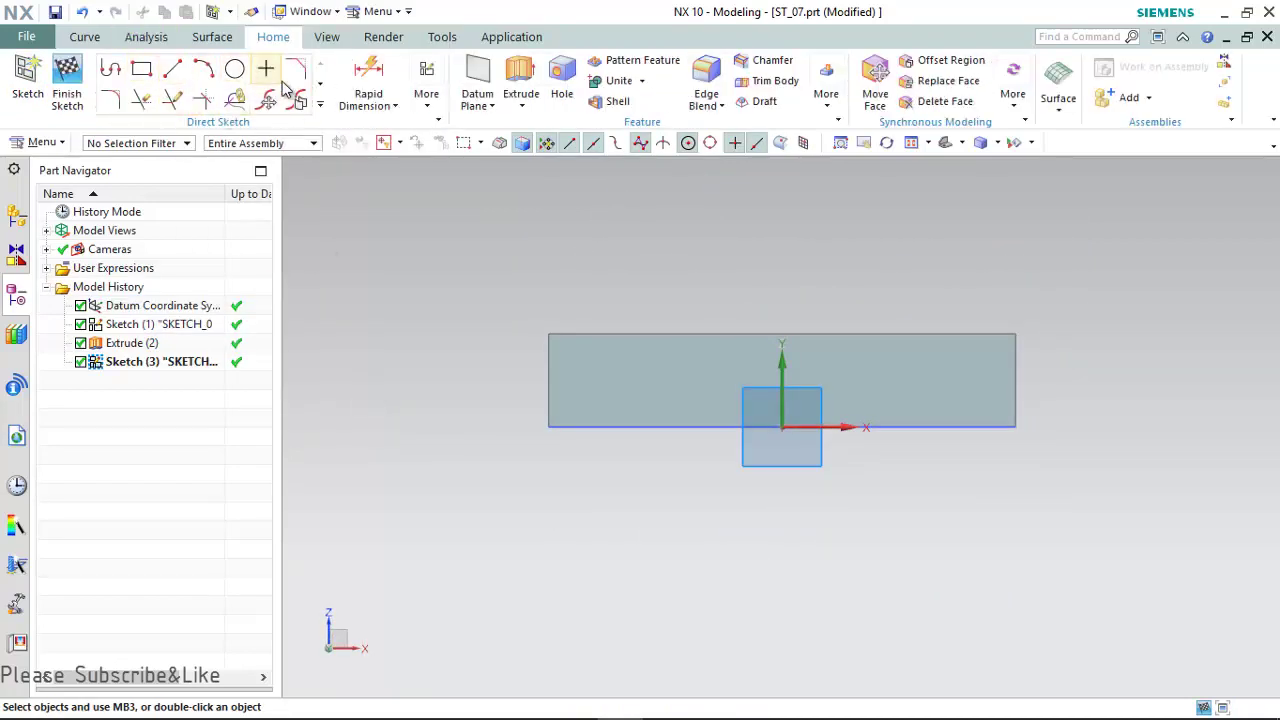
{"action": "left_click", "coordinate": [215, 66]}
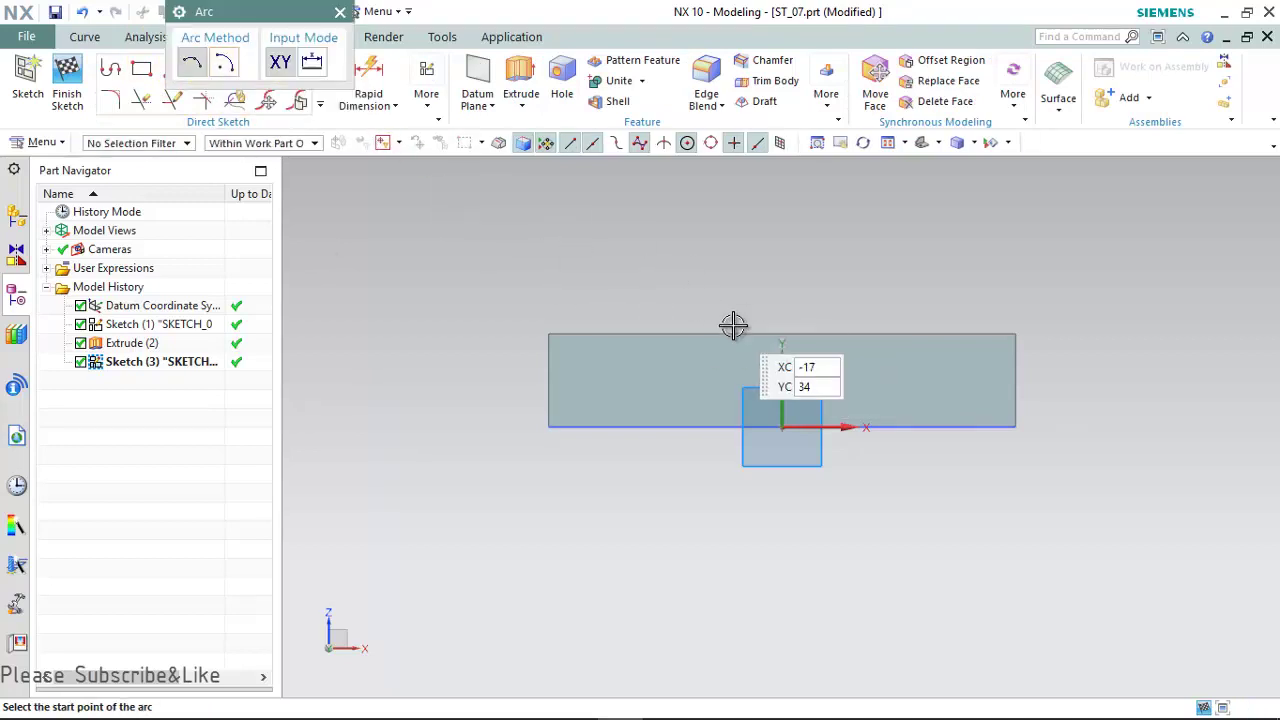
{"action": "scroll", "coordinate": [908, 266], "scroll_direction": "up", "scroll_amount": 2}
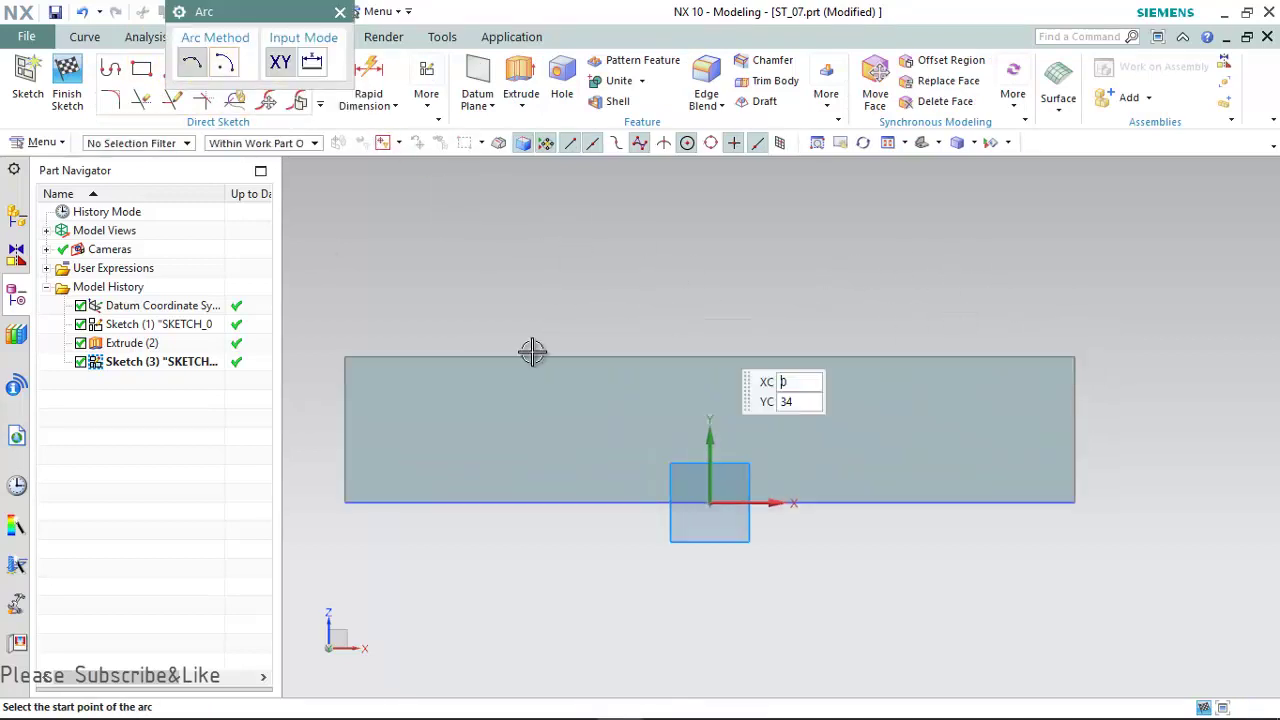
{"action": "left_click", "coordinate": [450, 356]}
{"action": "left_click", "coordinate": [960, 355]}
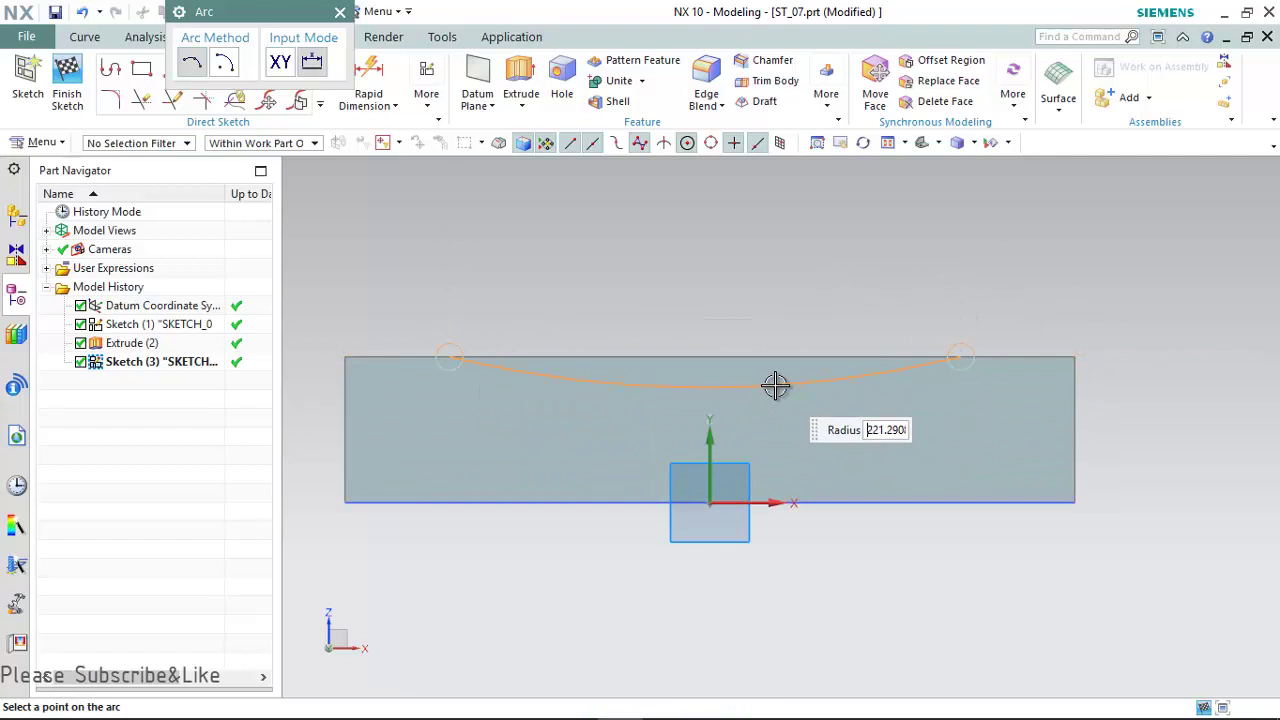
{"action": "left_click", "coordinate": [773, 398]}
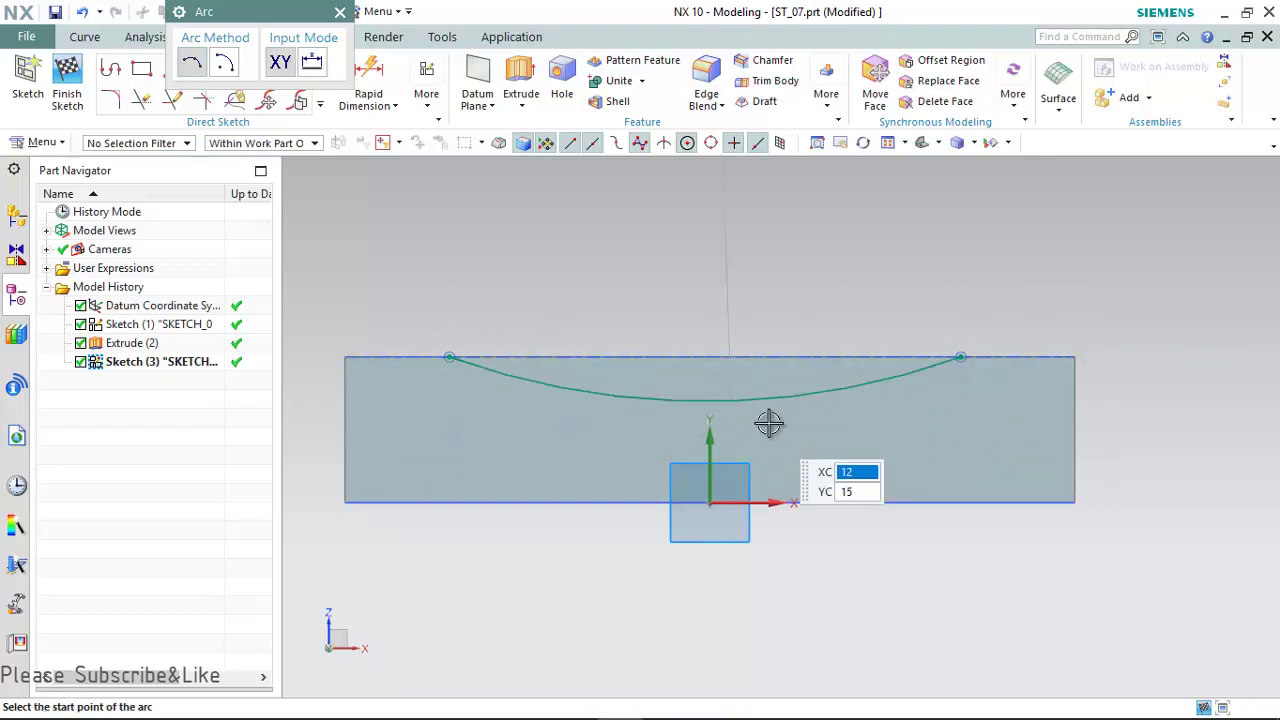
- Draw a line from the top edge's midpoint down to the arc's midpoint
{"action": "key", "text": "Escape"}
{"action": "left_click", "coordinate": [173, 68]}
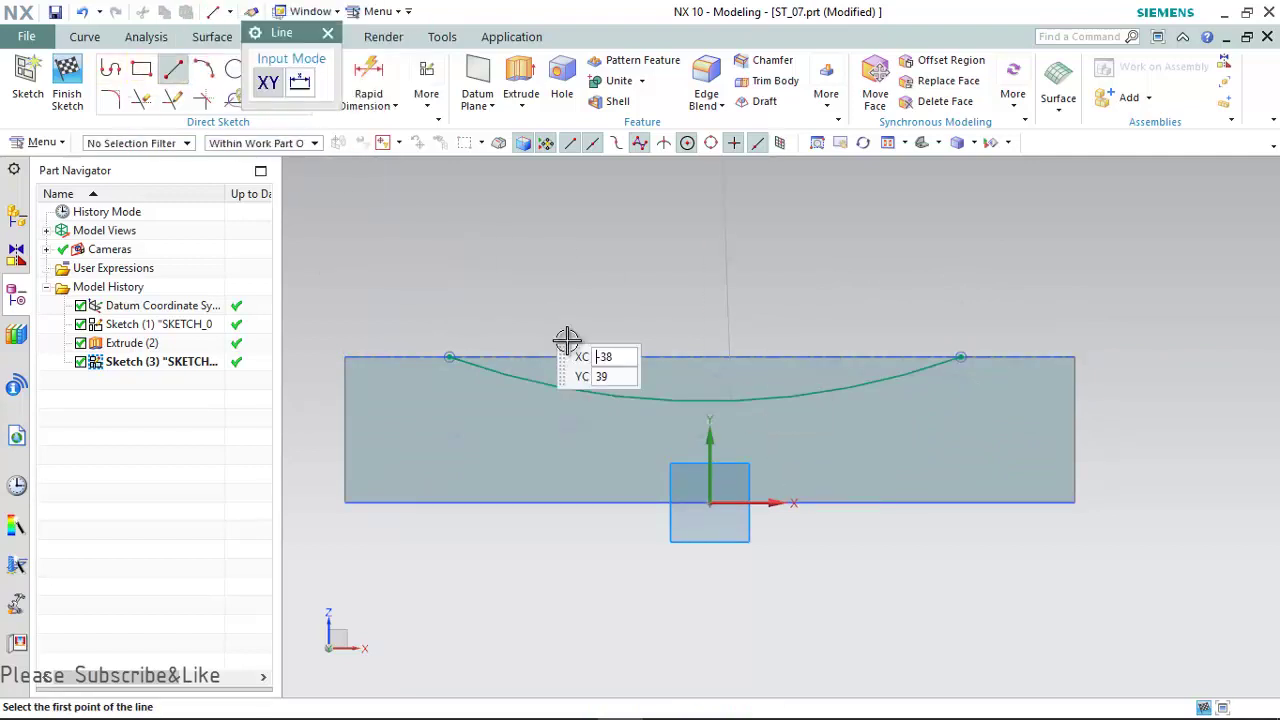
{"action": "left_click", "coordinate": [712, 361]}
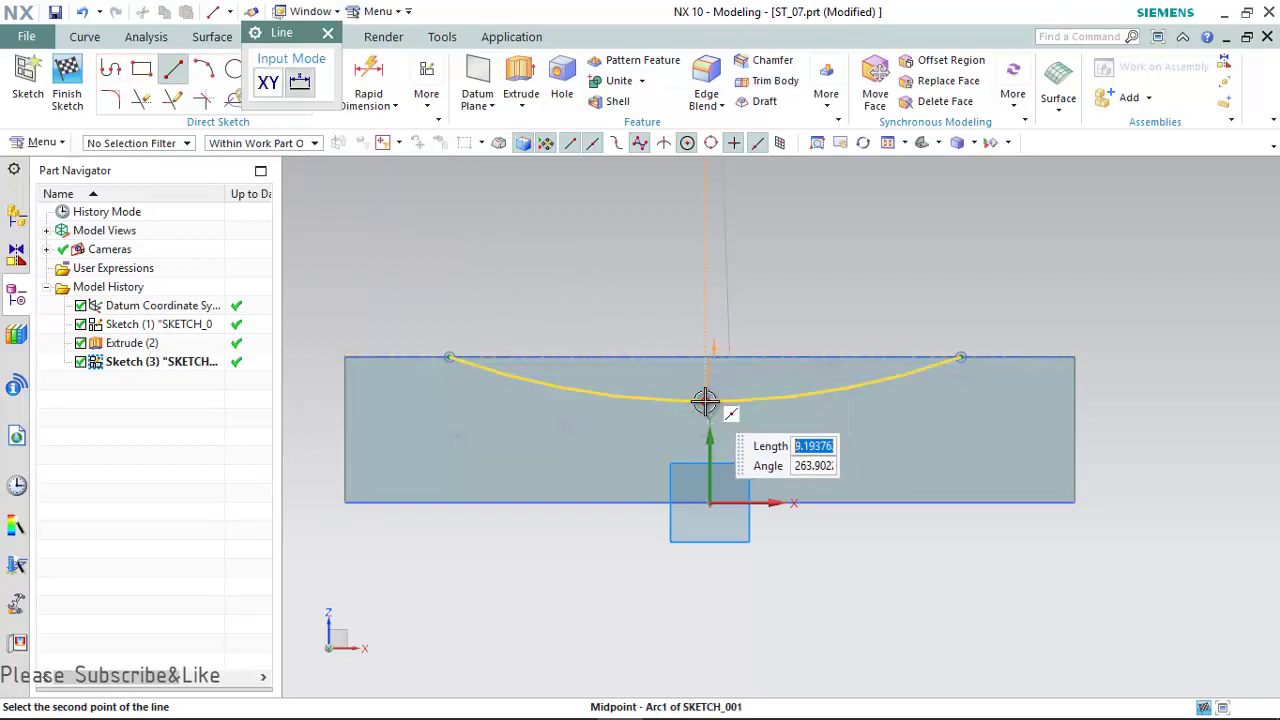
{"action": "left_click", "coordinate": [705, 401]}
{"action": "key", "text": "Escape"}
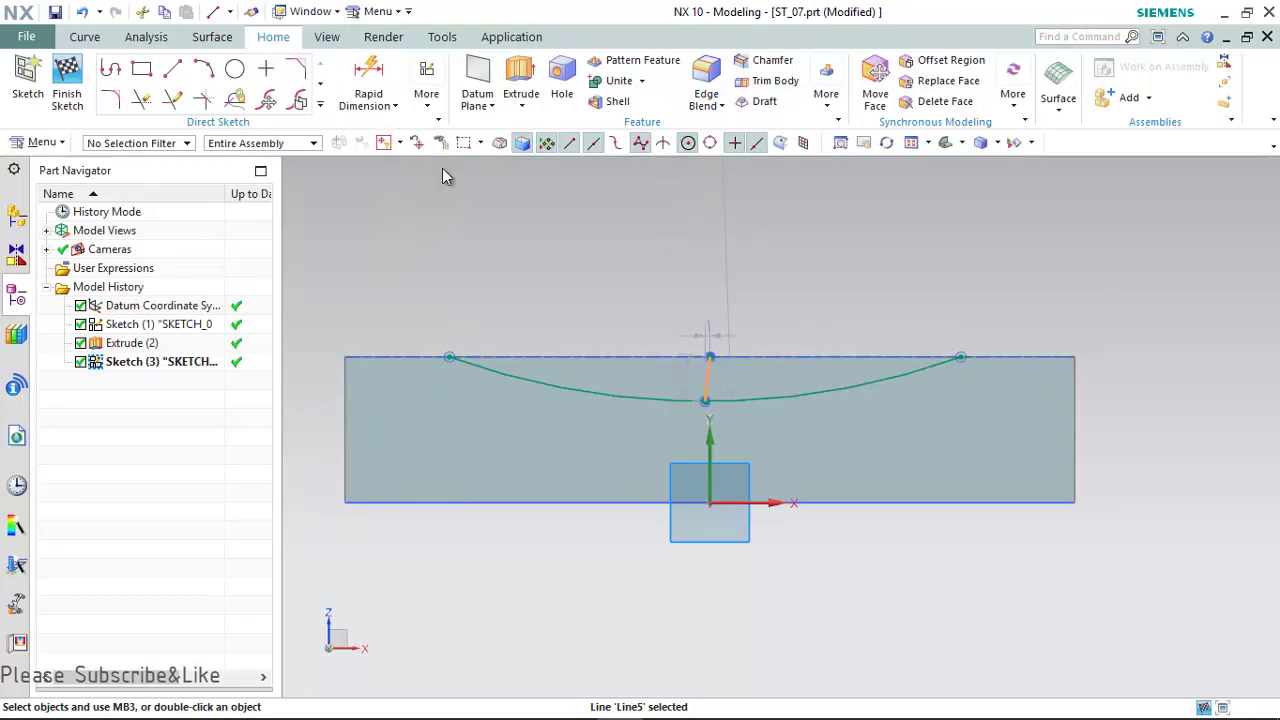
- Constrain the chosen edge parallel to the block's top edge
{"action": "left_click", "coordinate": [427, 94]}
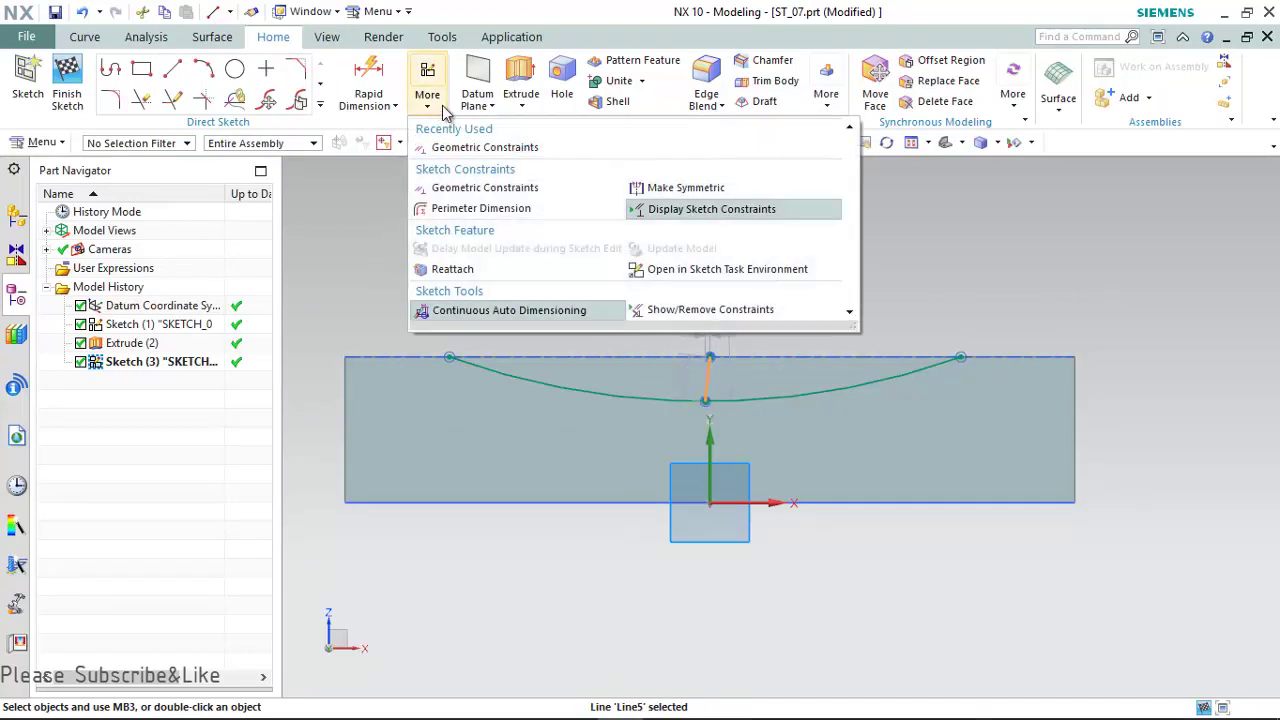
{"action": "left_click", "coordinate": [470, 190]}
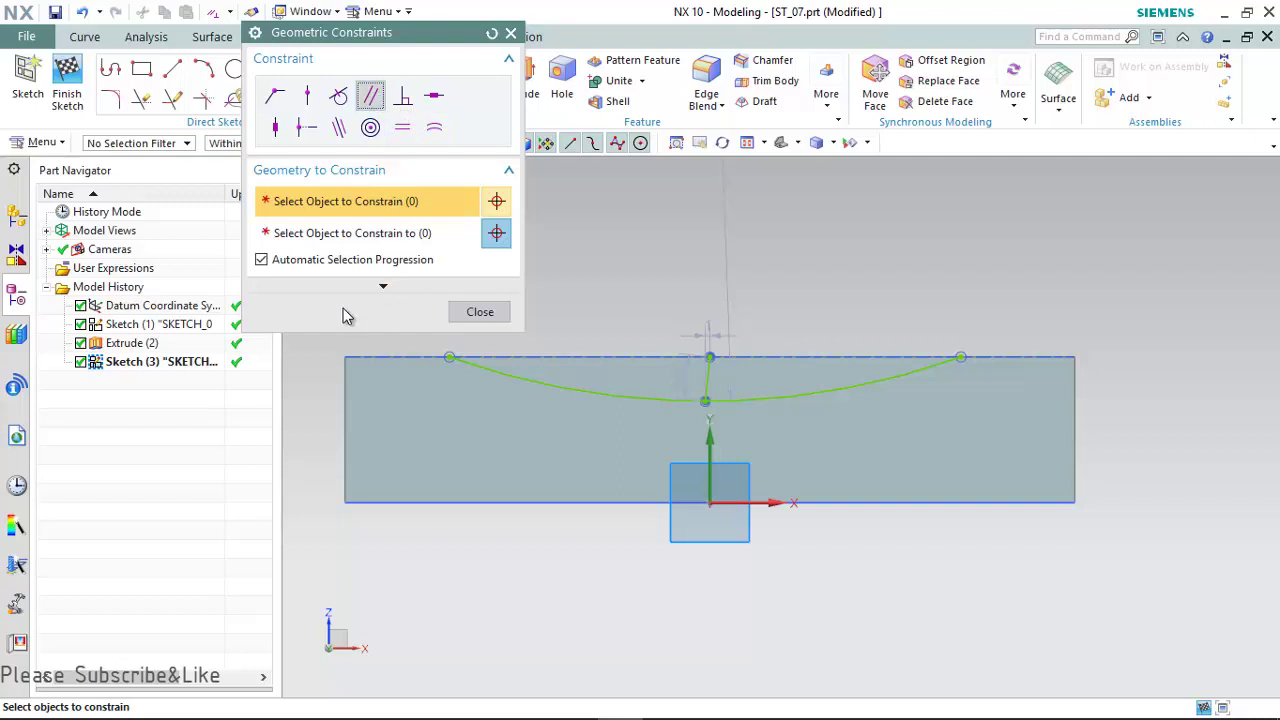
{"action": "left_click", "coordinate": [346, 378]}
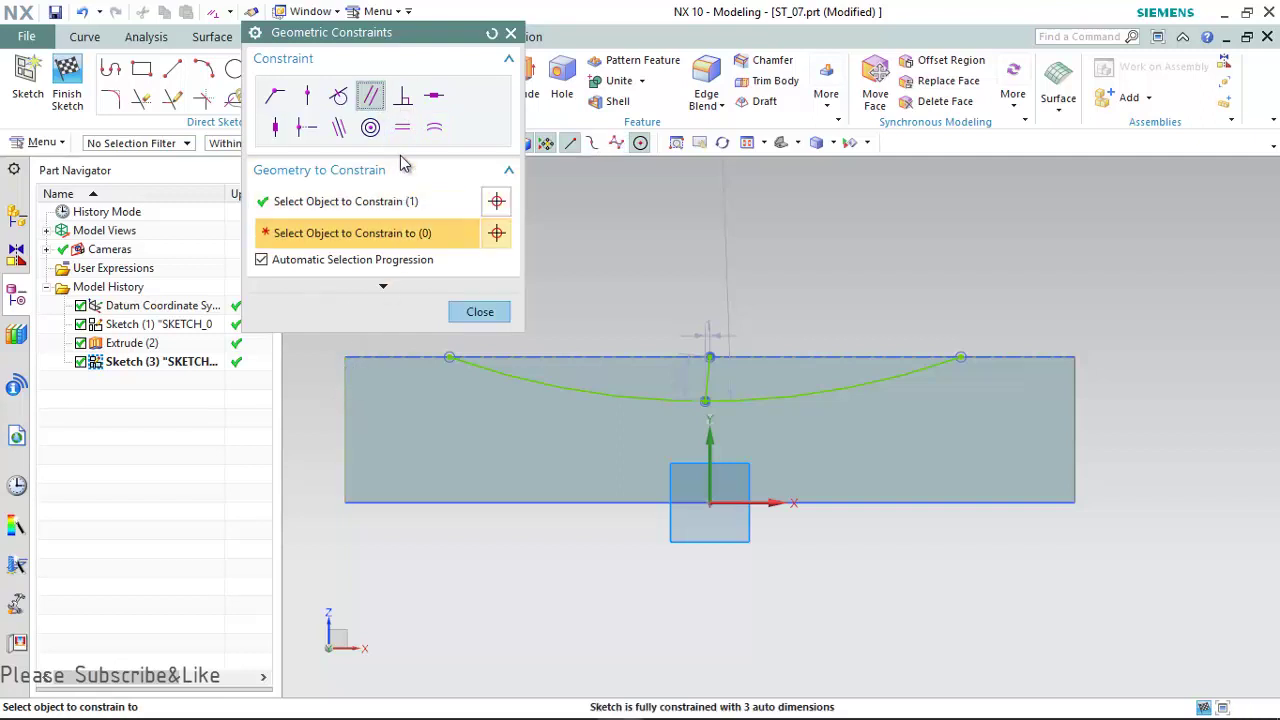
{"action": "left_click", "coordinate": [700, 360]}
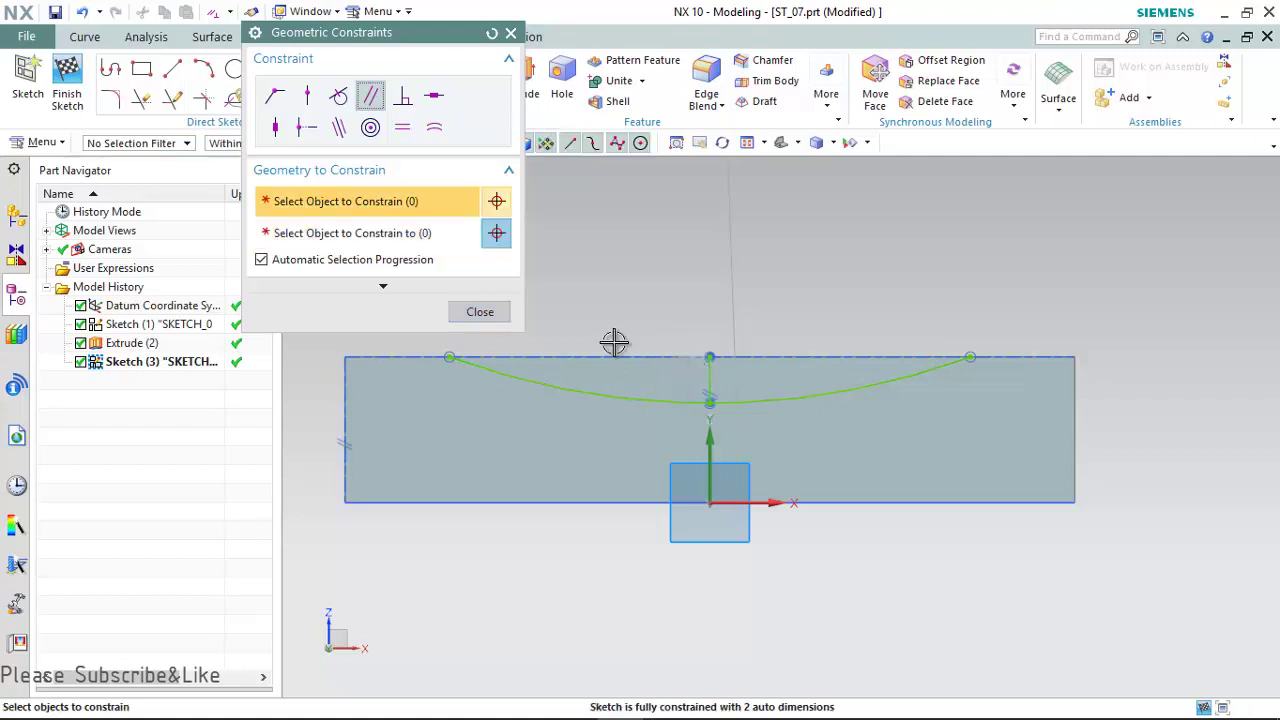
{"action": "left_click", "coordinate": [487, 315]}
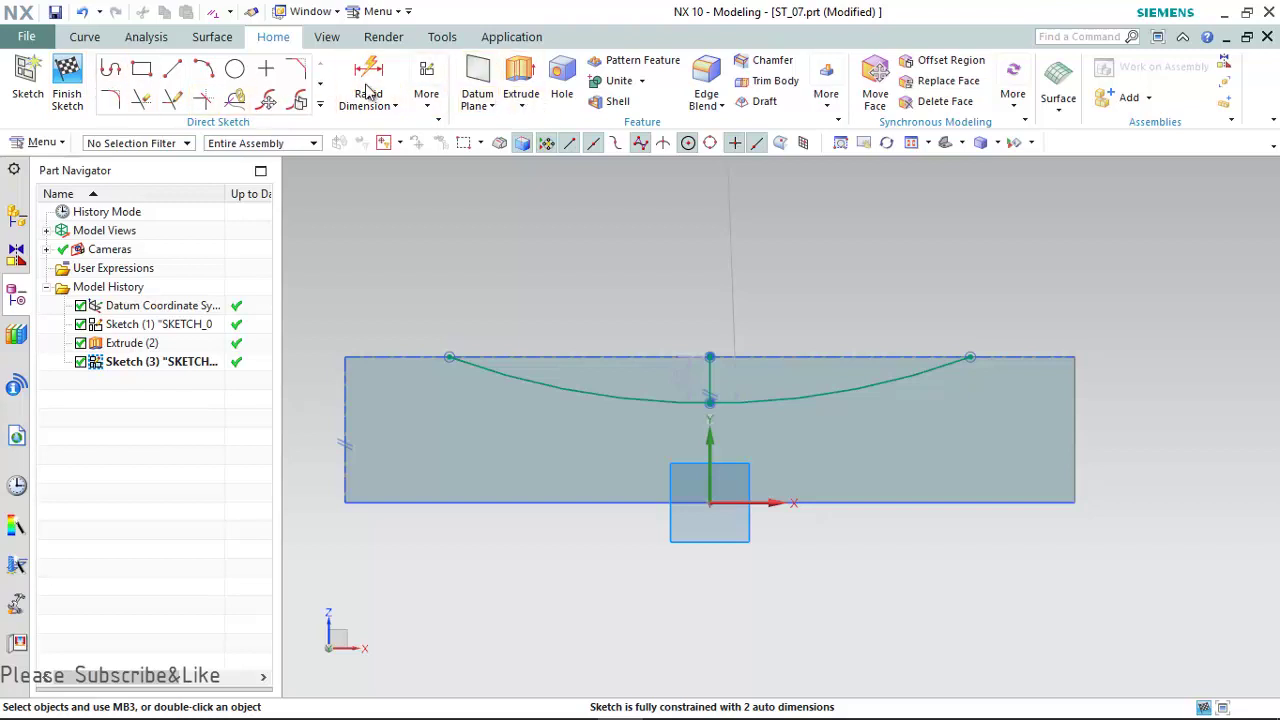
- Dimension the centre line to a 10 mm arc depth and the arc radius to 150 mm
{"action": "left_click", "coordinate": [368, 90]}
{"action": "left_click", "coordinate": [712, 372]}
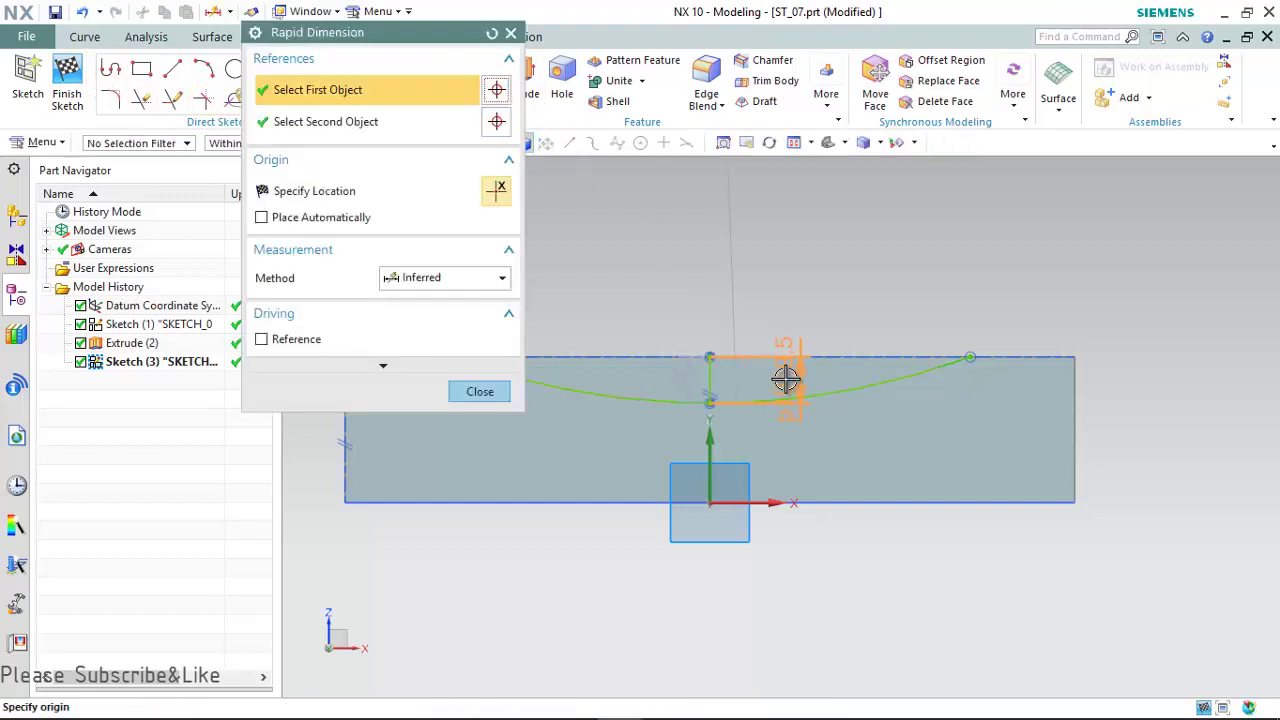
{"action": "left_click", "coordinate": [786, 378]}
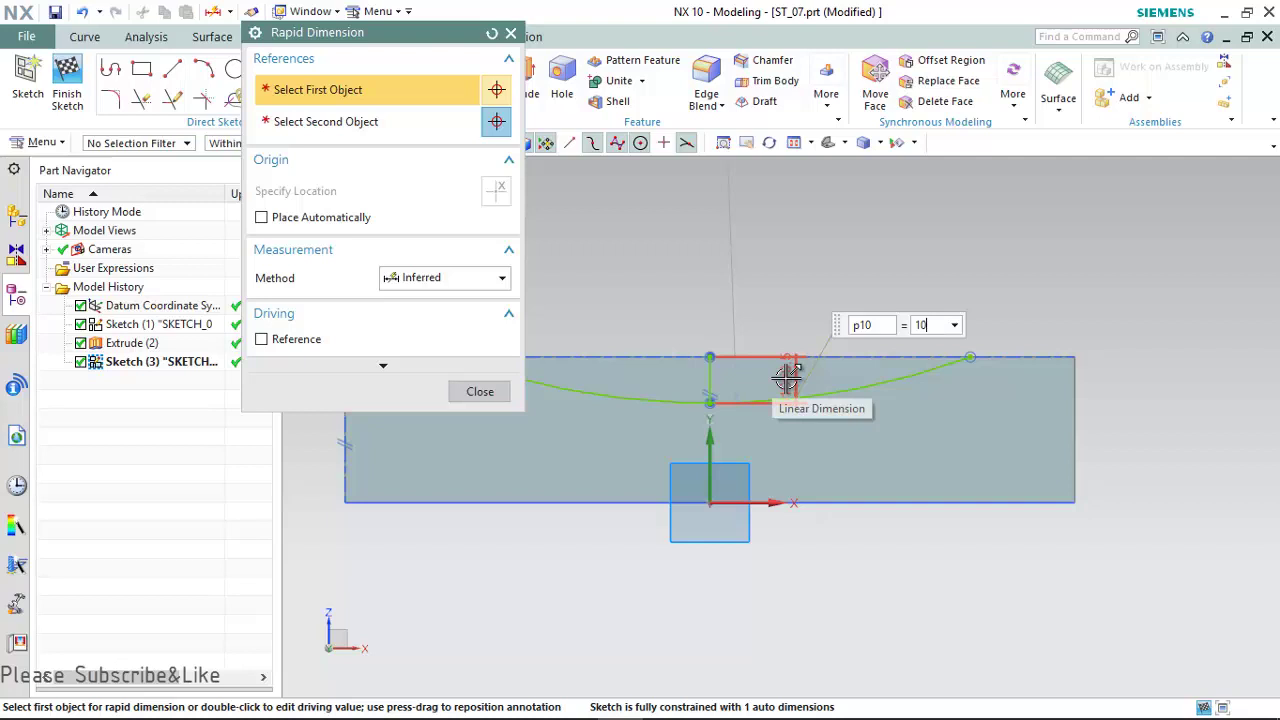
{"action": "key", "text": "Return"}
{"action": "left_click", "coordinate": [468, 390]}
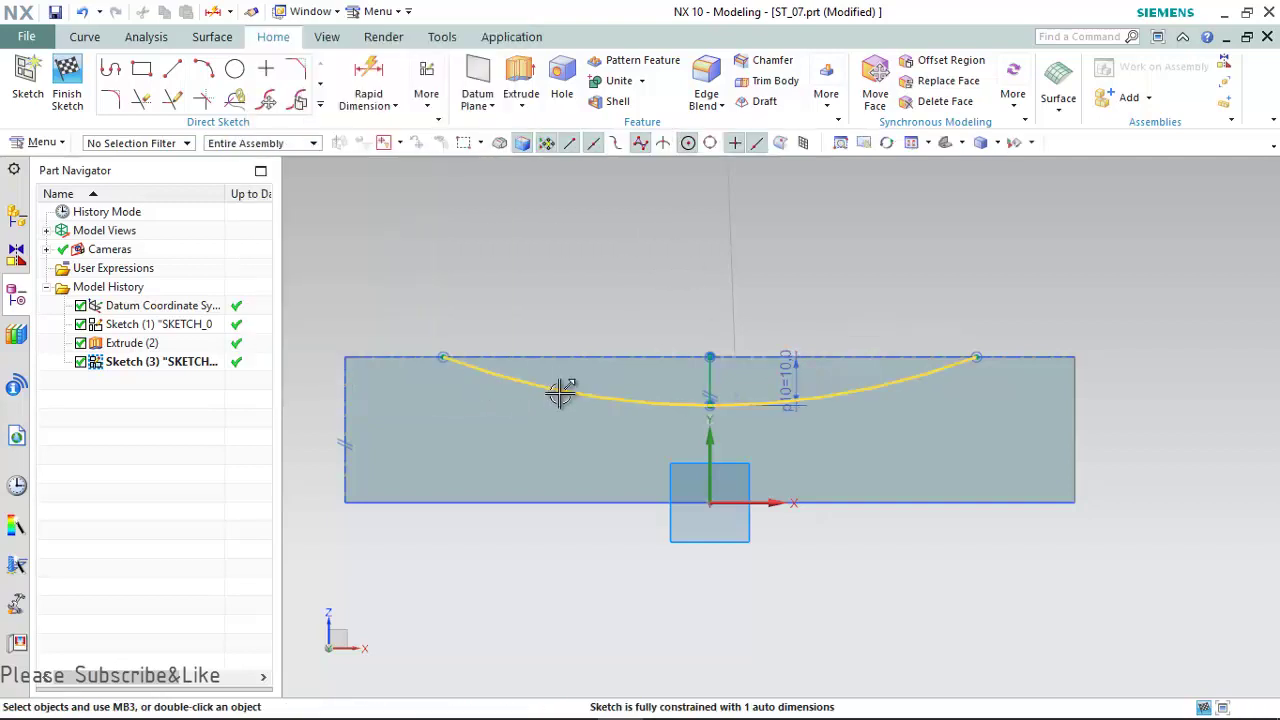
{"action": "left_click", "coordinate": [561, 393]}
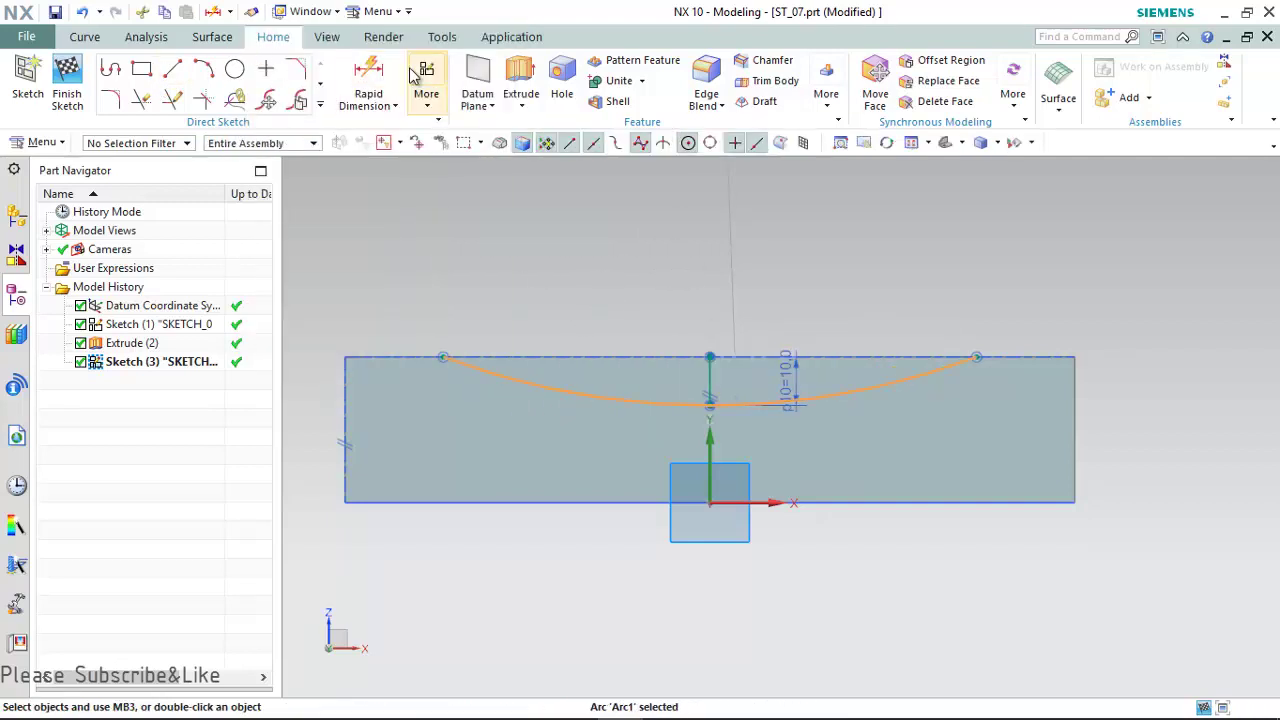
{"action": "left_click", "coordinate": [368, 72]}
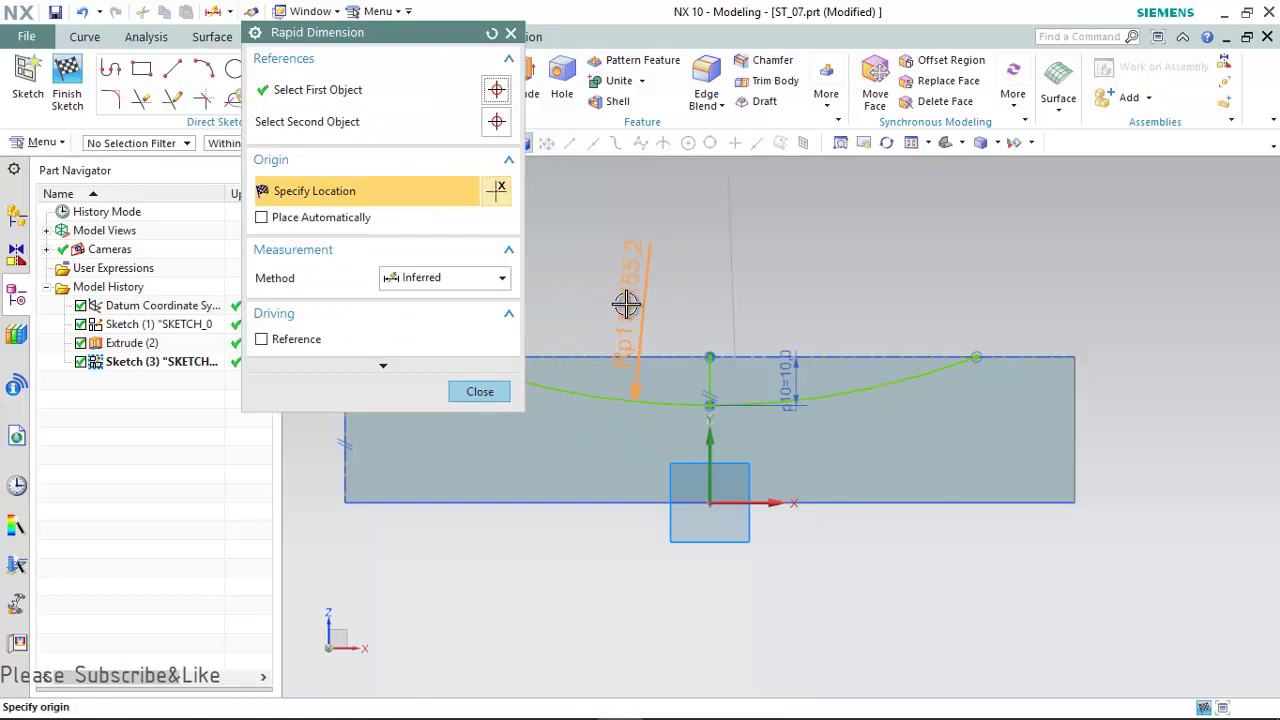
{"action": "left_click", "coordinate": [626, 304]}
{"action": "type", "text": "15"}
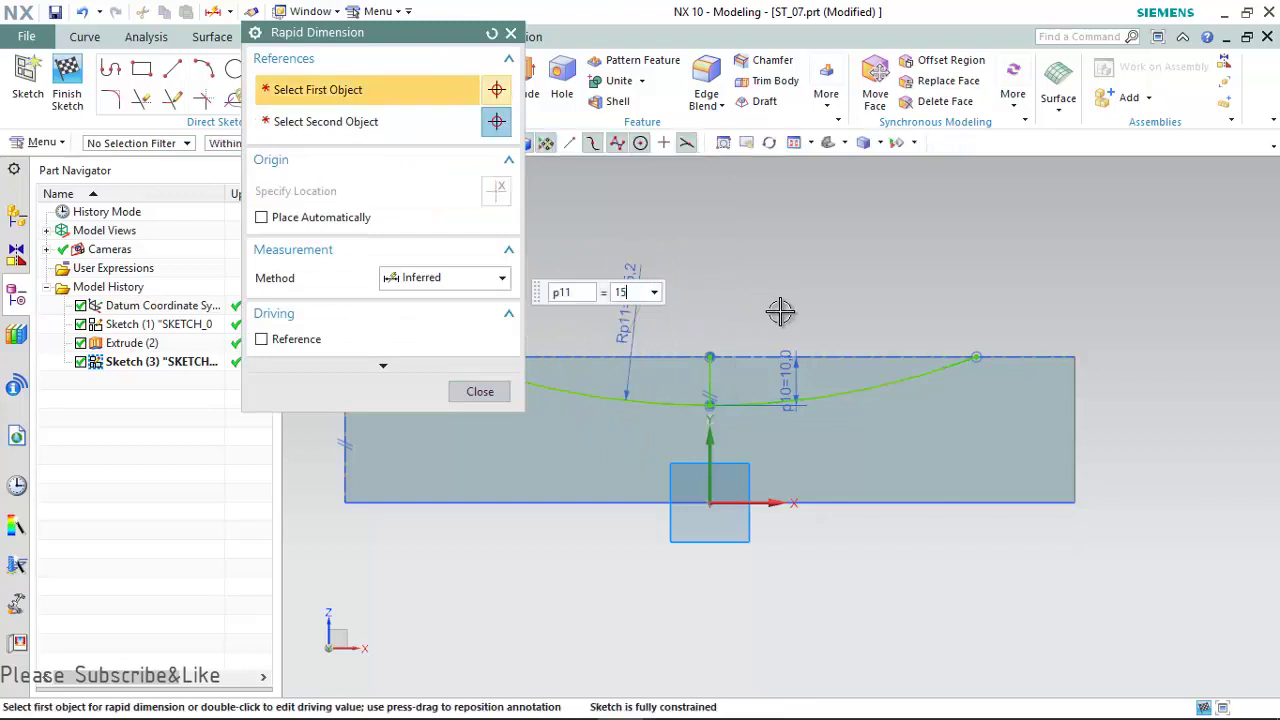
{"action": "type", "text": "0"}
{"action": "left_click", "coordinate": [458, 392]}
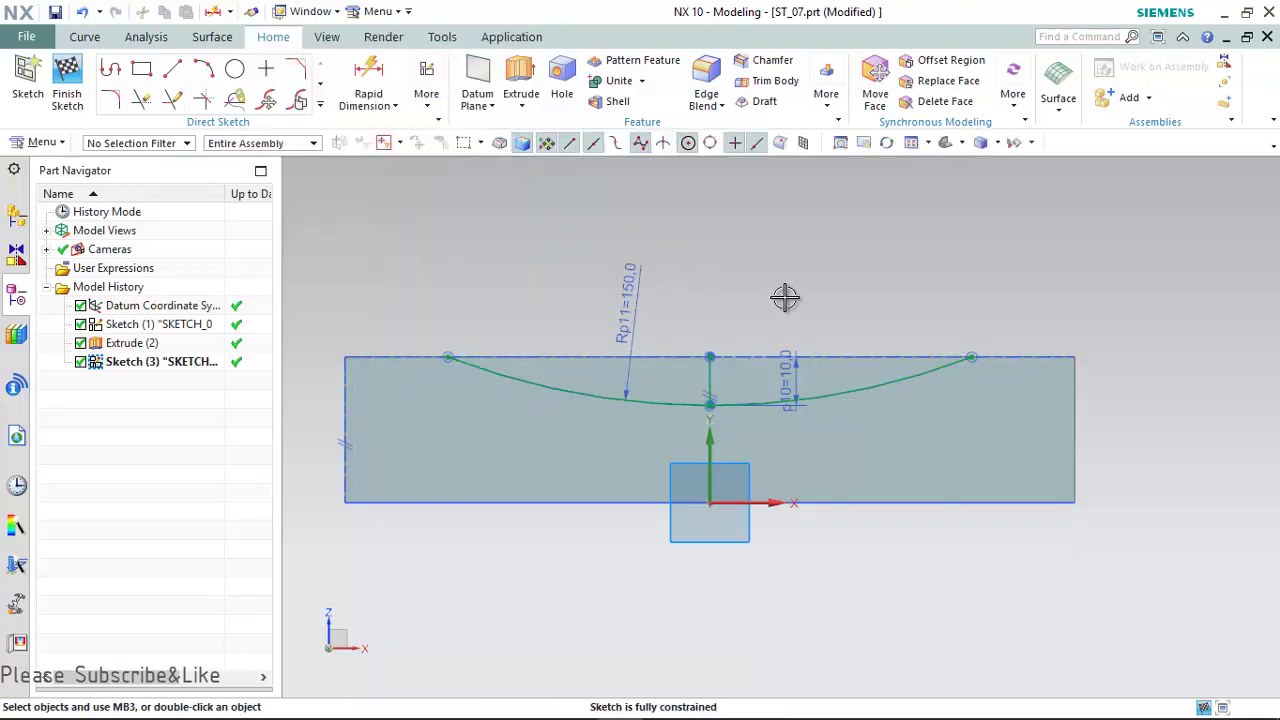
- Draw a line from the arc's left end to the top of the centre line
{"action": "middle_click_drag", "start_coordinate": [785, 297], "coordinate": [566, 209]}
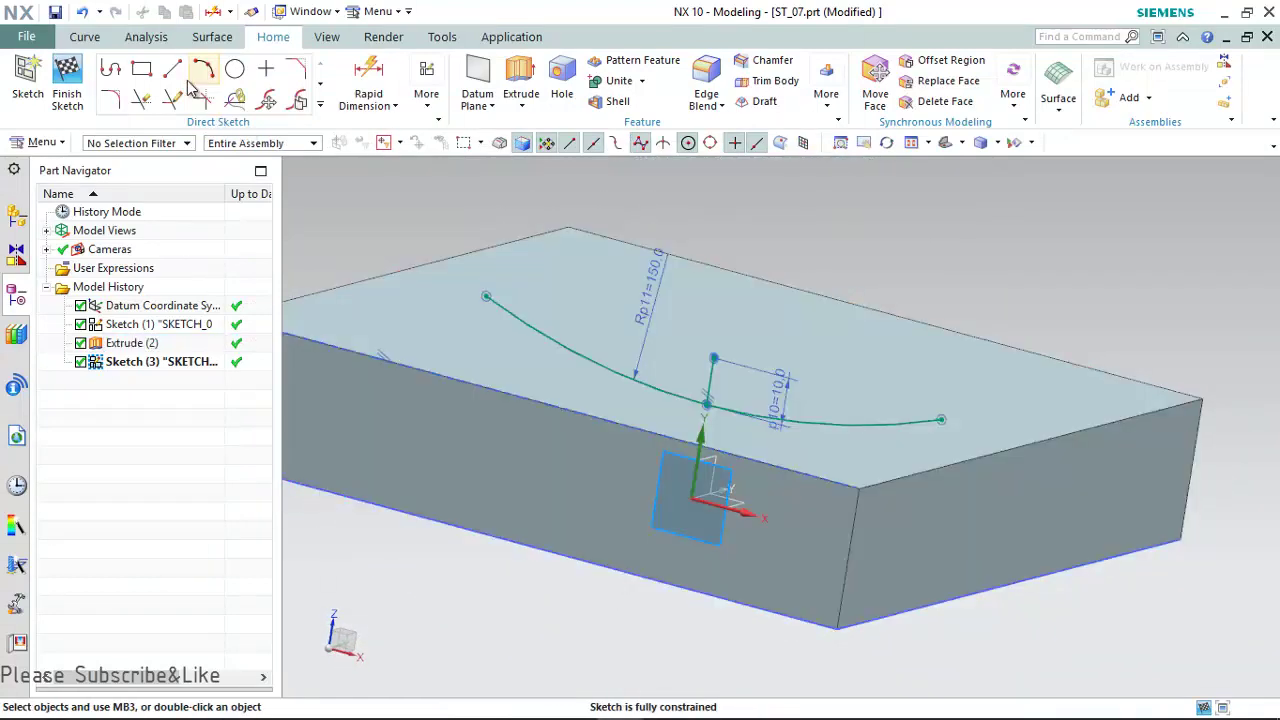
{"action": "left_click", "coordinate": [170, 74]}
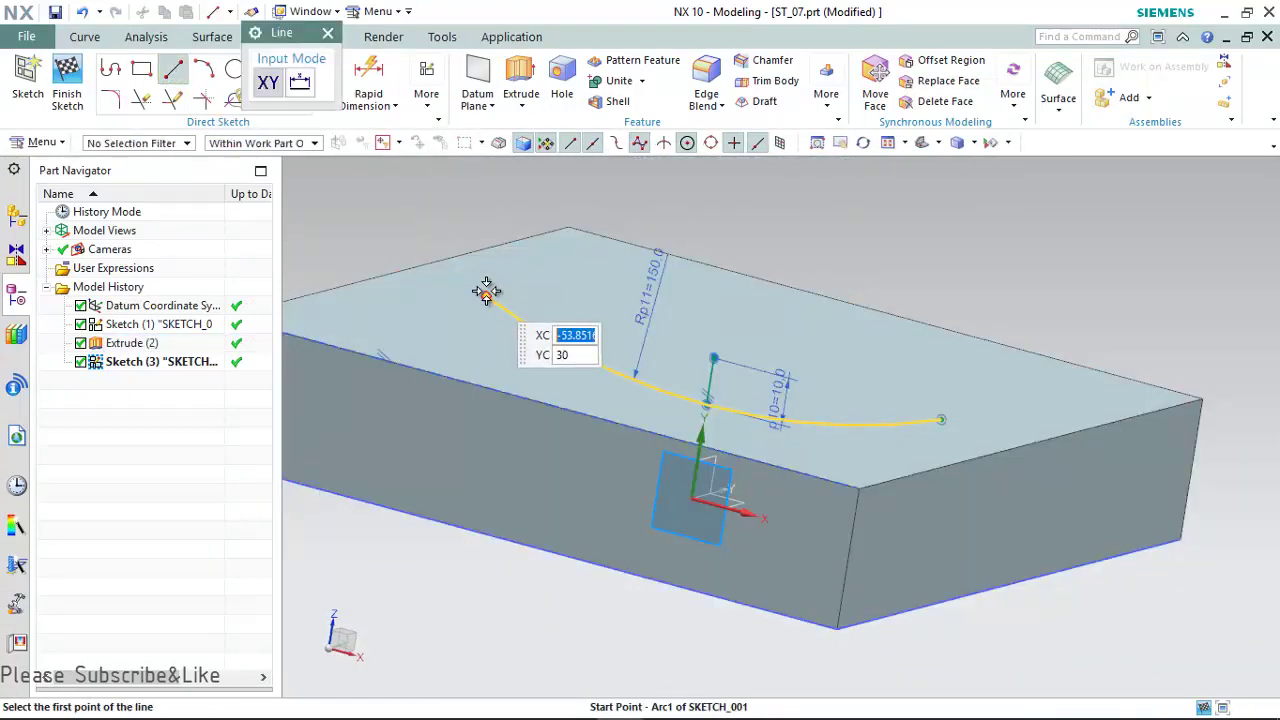
{"action": "left_click", "coordinate": [486, 294]}
{"action": "left_click", "coordinate": [706, 404]}
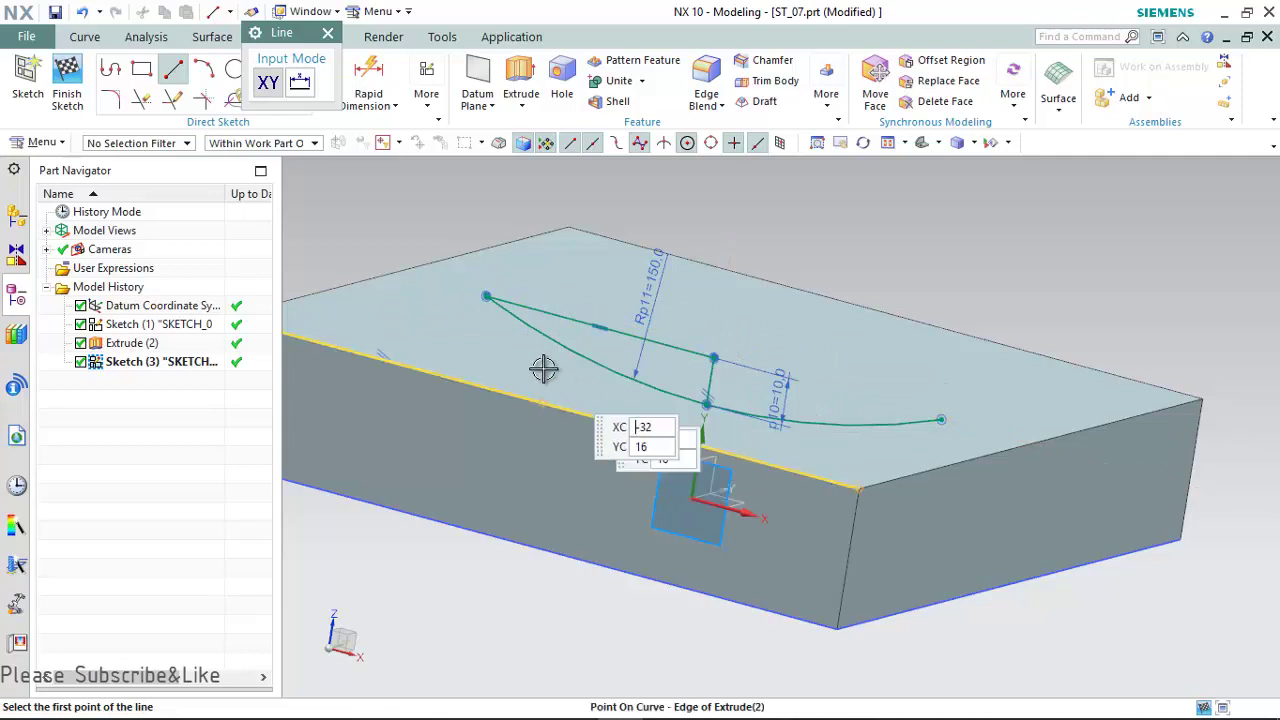
{"action": "scroll", "coordinate": [581, 362], "scroll_direction": "up", "scroll_amount": 1}
{"action": "scroll", "coordinate": [688, 368], "scroll_direction": "up", "scroll_amount": 1}
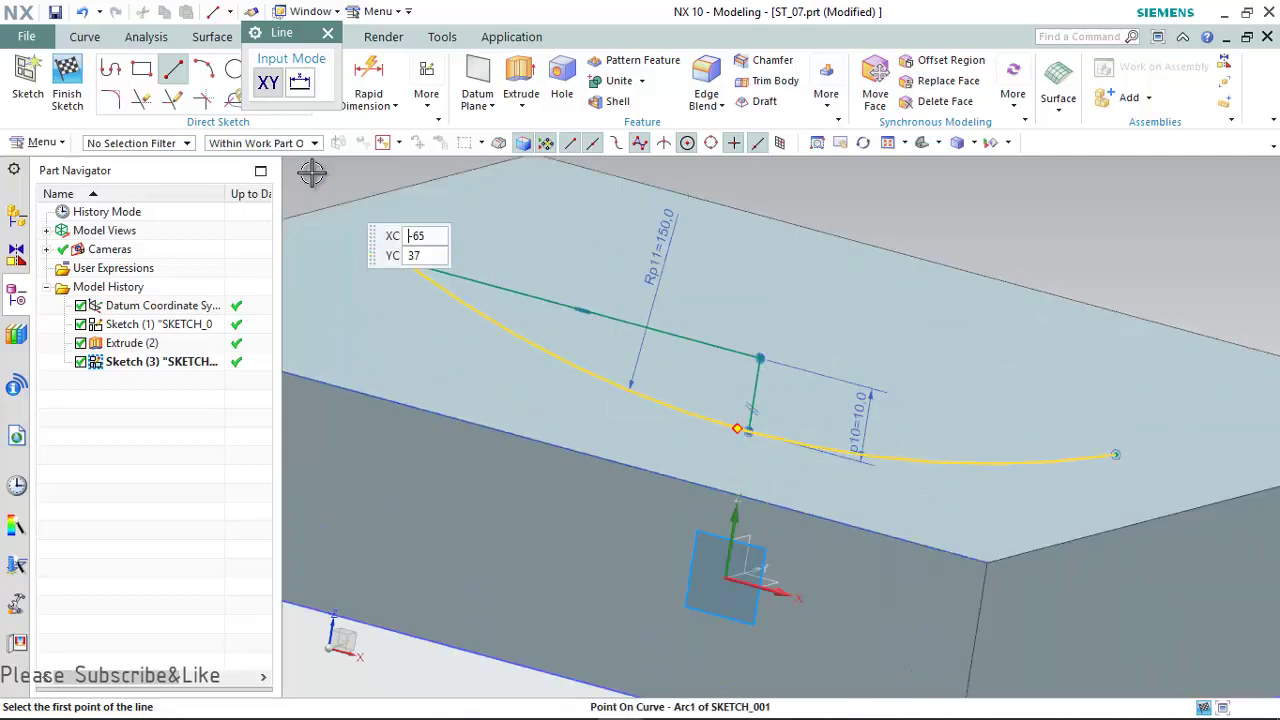
{"action": "left_click", "coordinate": [327, 33]}
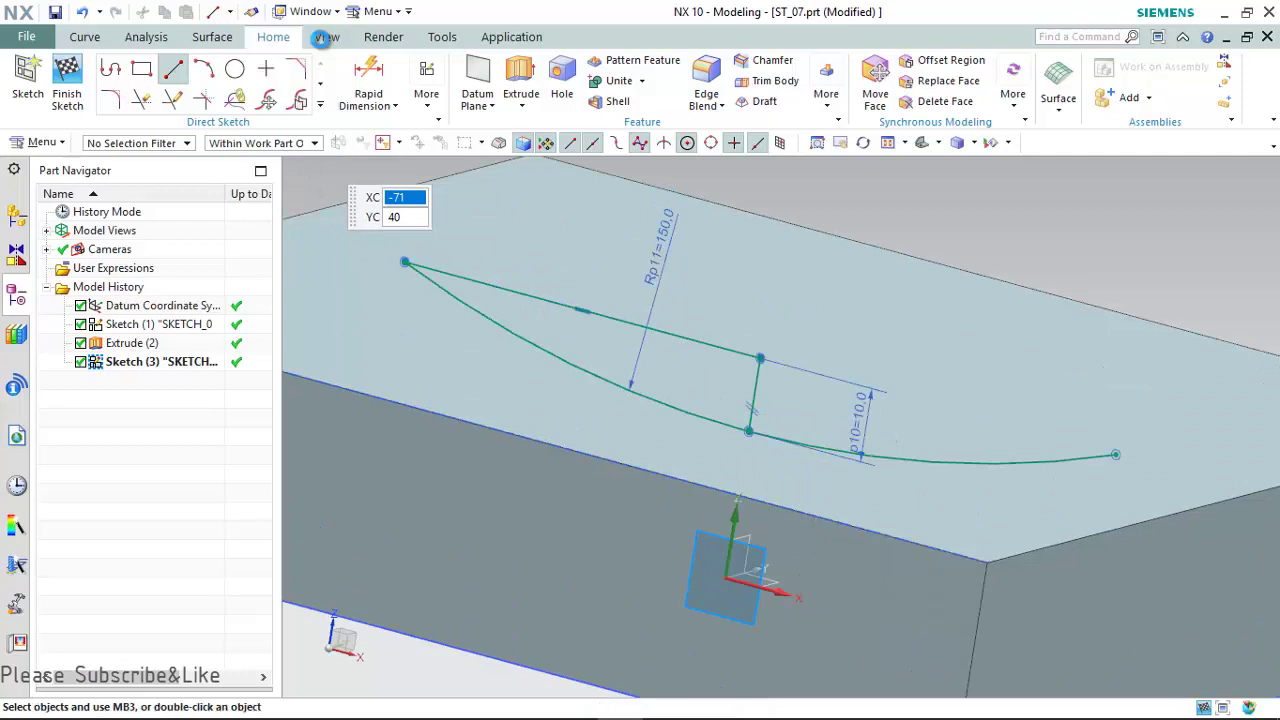
- Quick Trim away the right half of the arc
{"action": "left_click", "coordinate": [146, 97]}
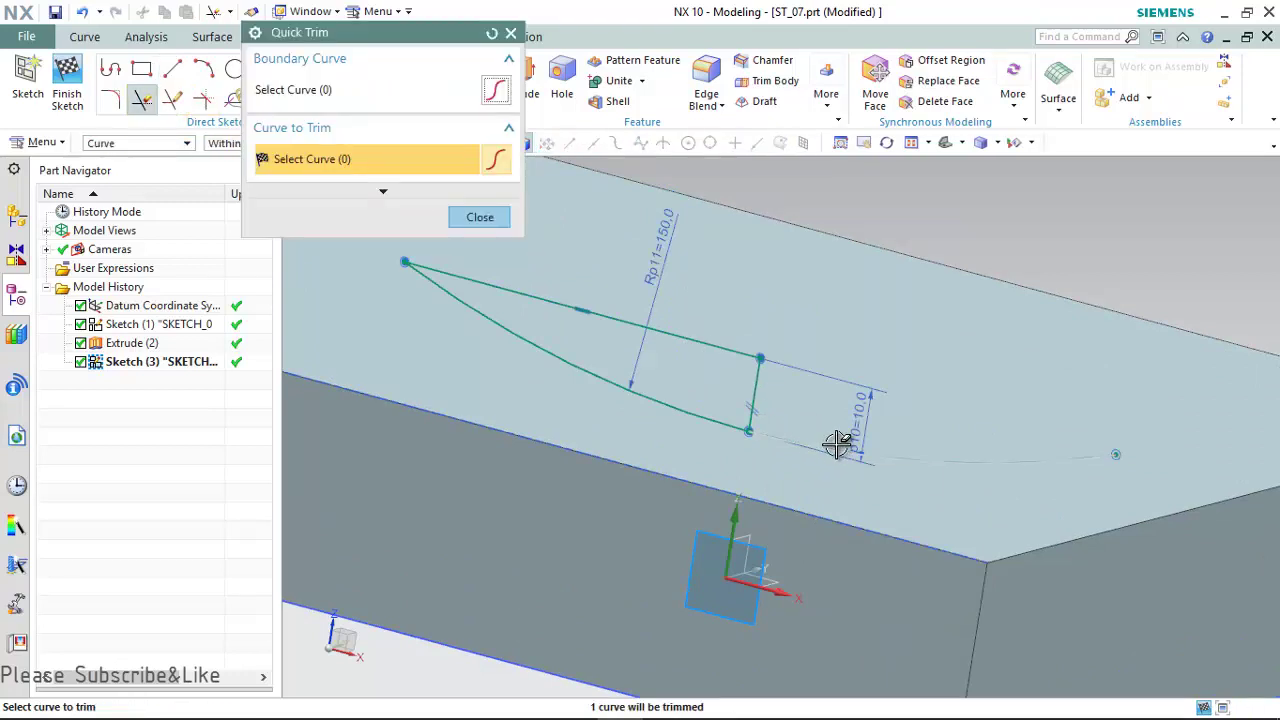
{"action": "scroll", "coordinate": [812, 308], "scroll_direction": "up", "scroll_amount": 1}
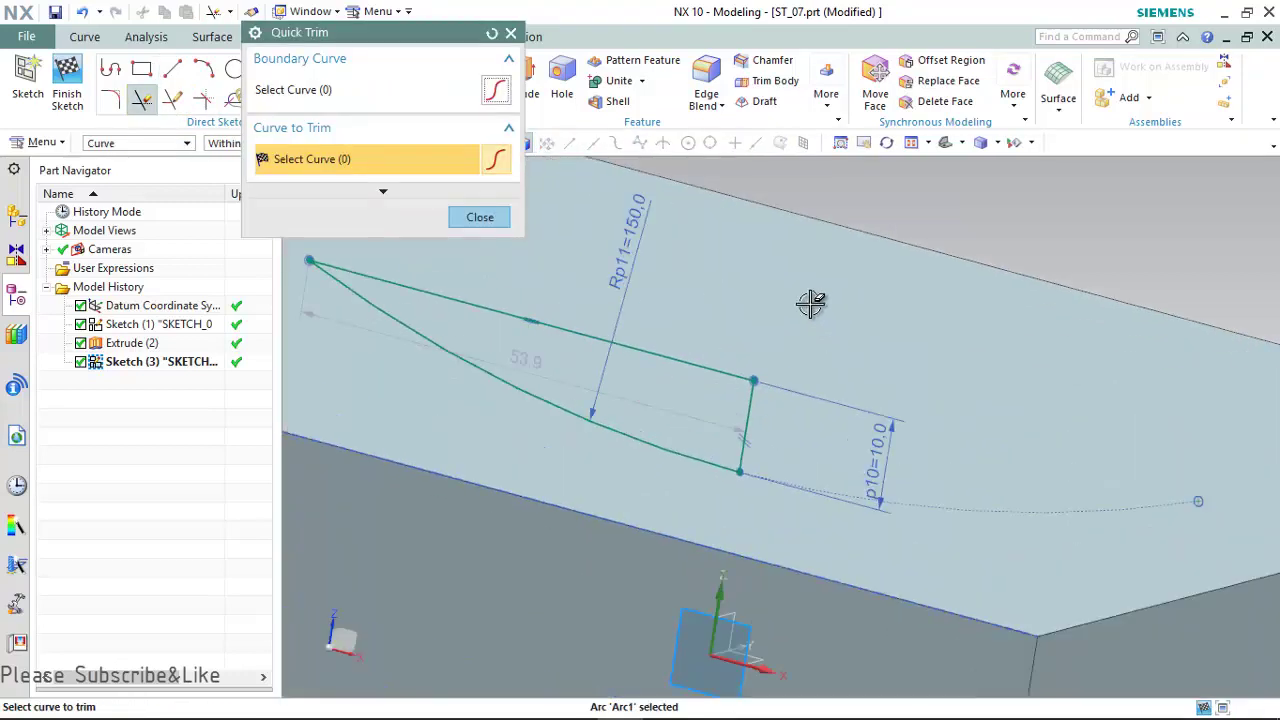
{"action": "scroll", "coordinate": [700, 290], "scroll_direction": "down", "scroll_amount": 3}
{"action": "left_click", "coordinate": [458, 217]}
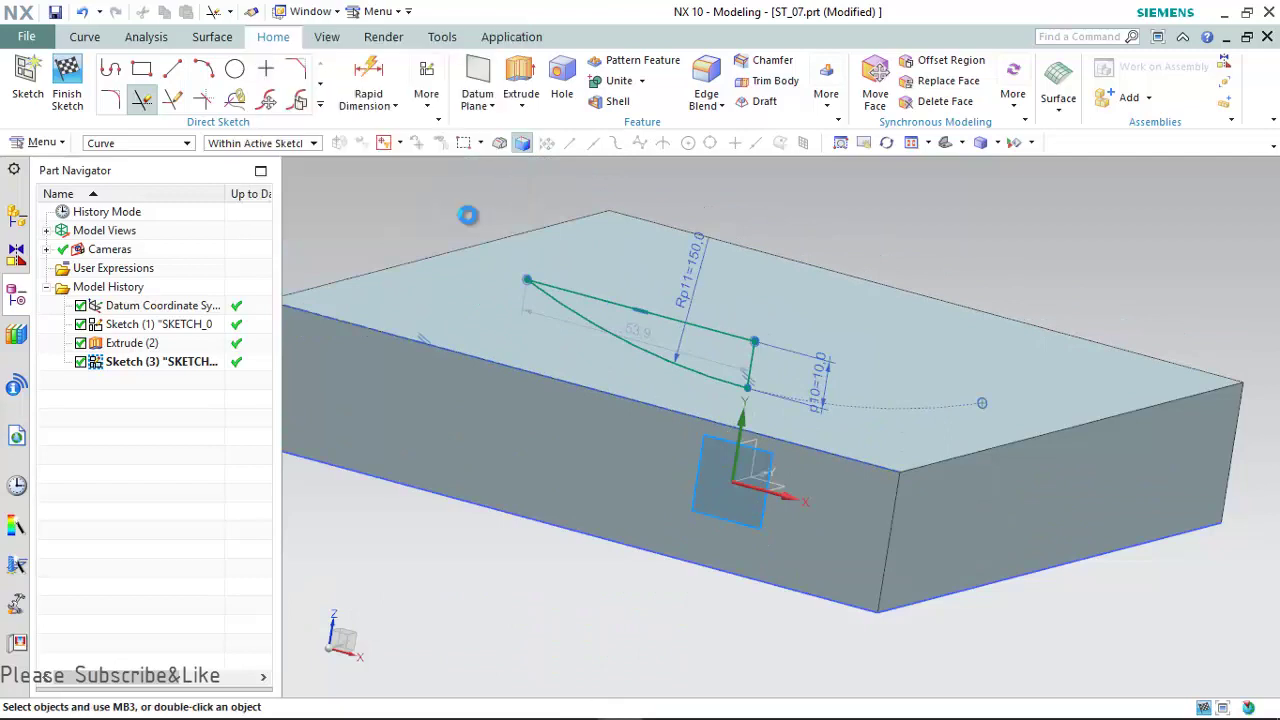
- Revolve the dish profile 360° about the vertical centre line, subtracting it from the block
{"action": "left_click", "coordinate": [522, 106]}
{"action": "left_click", "coordinate": [553, 148]}
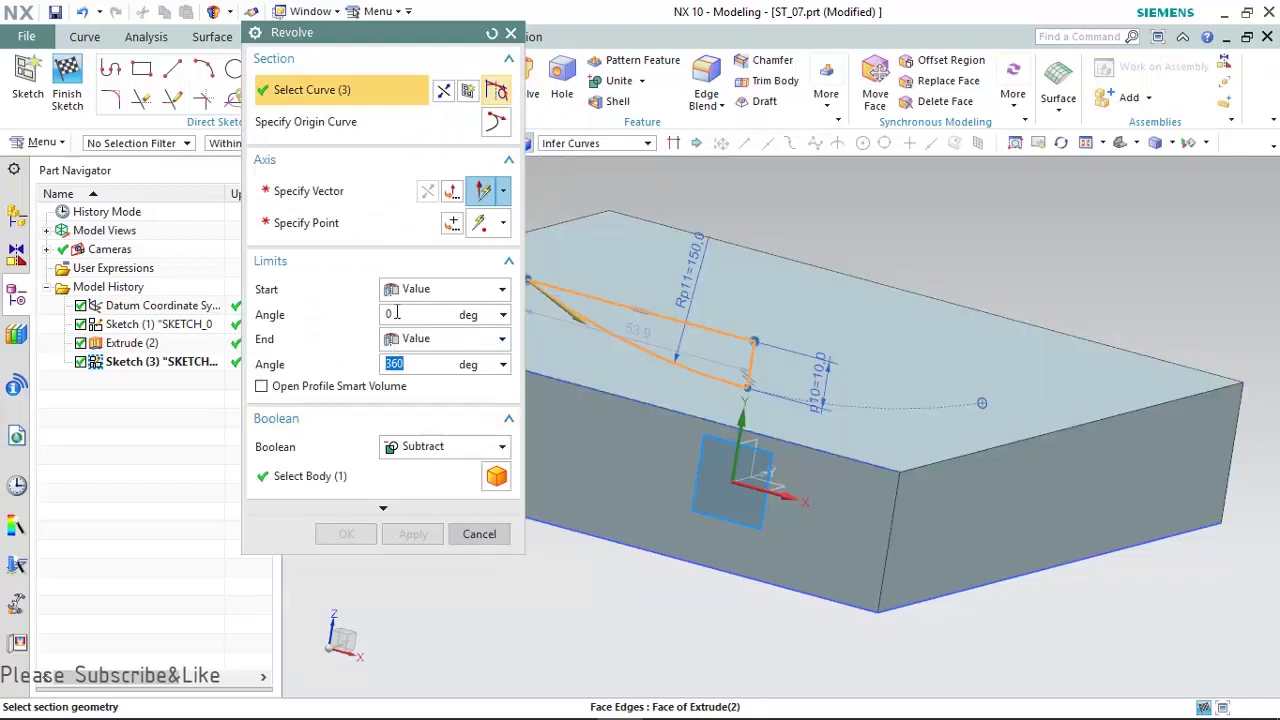
{"action": "left_click", "coordinate": [357, 196]}
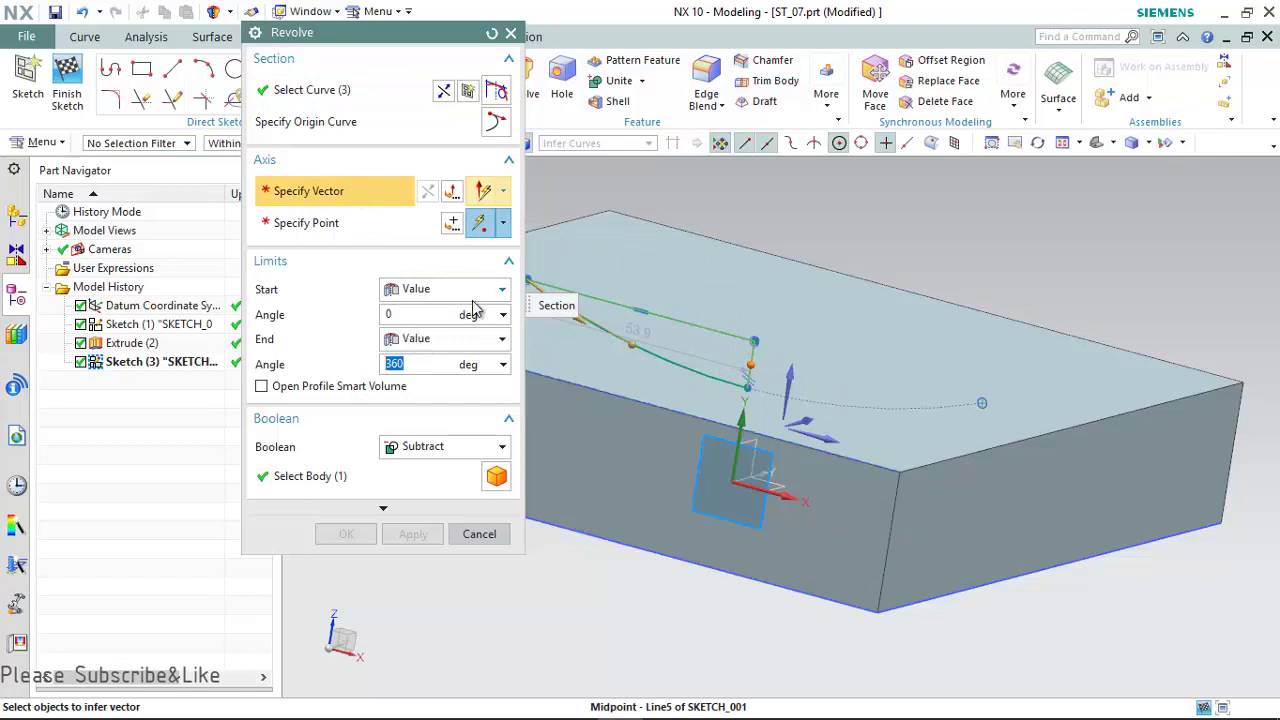
{"action": "left_click", "coordinate": [340, 228]}
{"action": "mouse_move", "coordinate": [700, 319]}
{"action": "middle_mouse_down"}
{"action": "mouse_move", "coordinate": [857, 271]}
{"action": "mouse_move", "coordinate": [864, 284]}
{"action": "middle_mouse_up"}
{"action": "key", "text": "ctrl+alt+f"}
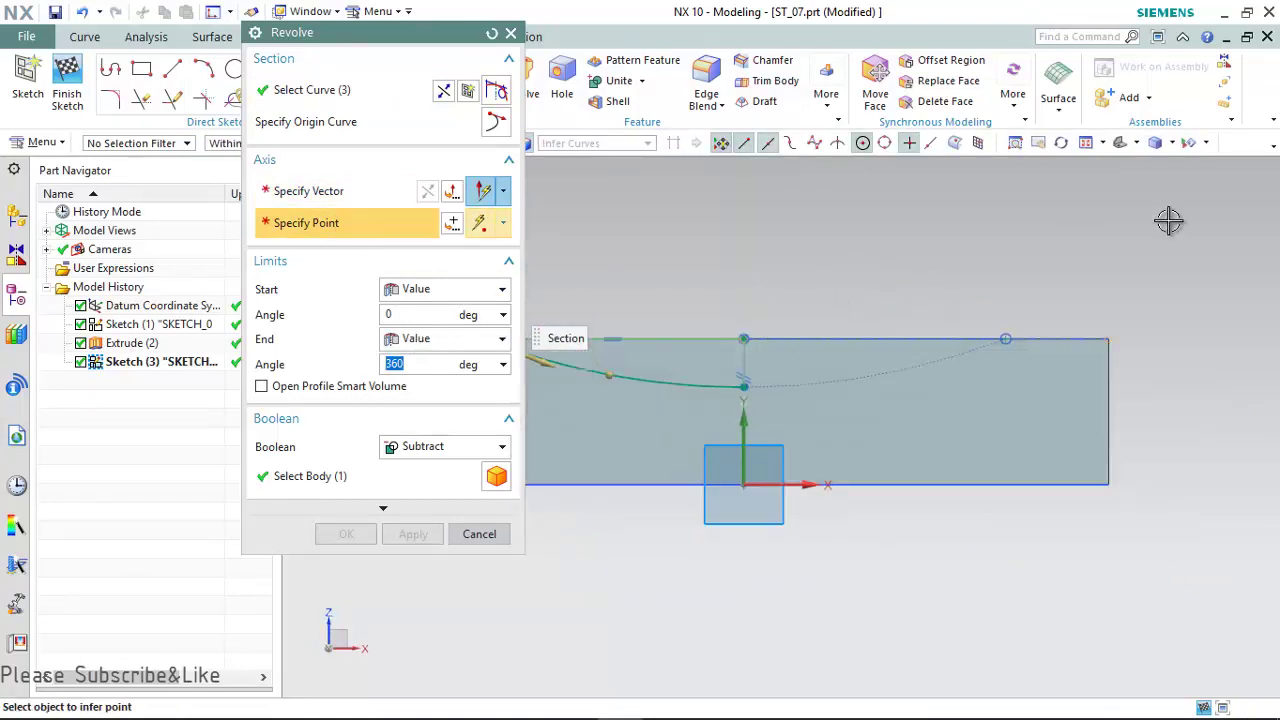
{"action": "scroll", "coordinate": [943, 263], "scroll_direction": "down", "scroll_amount": 2}
{"action": "scroll", "coordinate": [528, 355], "scroll_direction": "up", "scroll_amount": 3}
{"action": "left_click", "coordinate": [408, 192]}
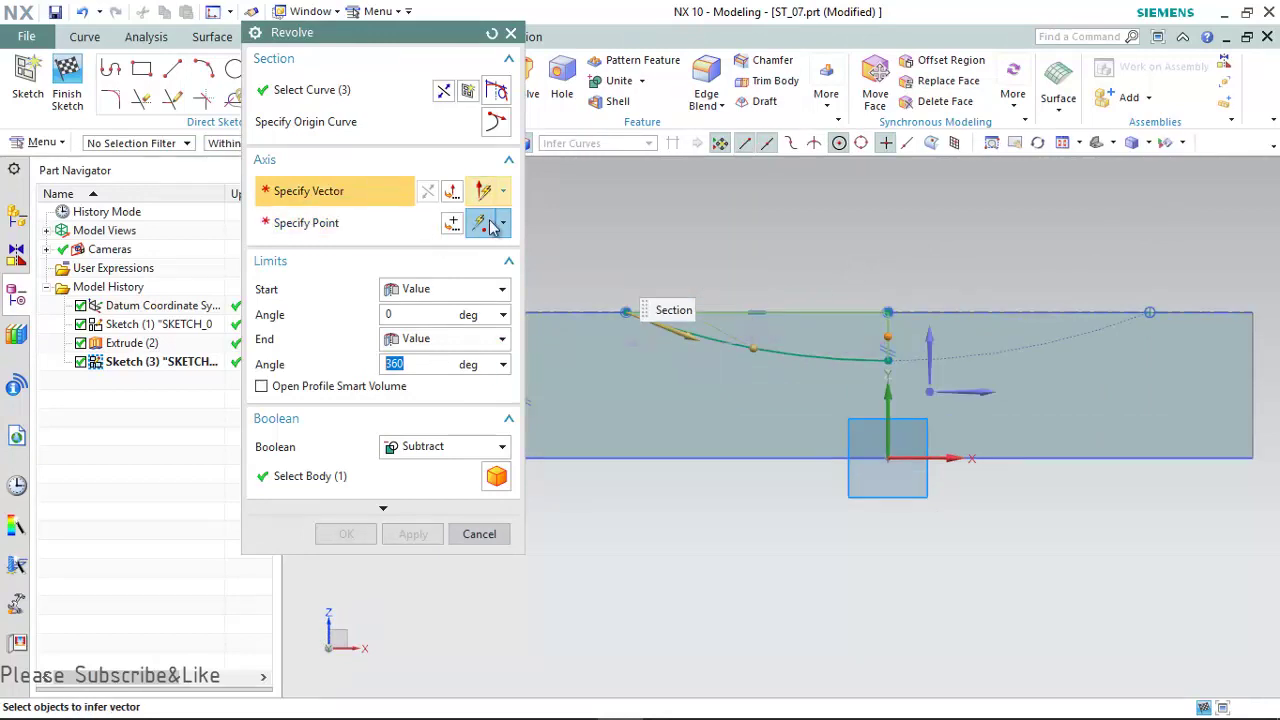
{"action": "scroll", "coordinate": [891, 316], "scroll_direction": "up", "scroll_amount": 2}
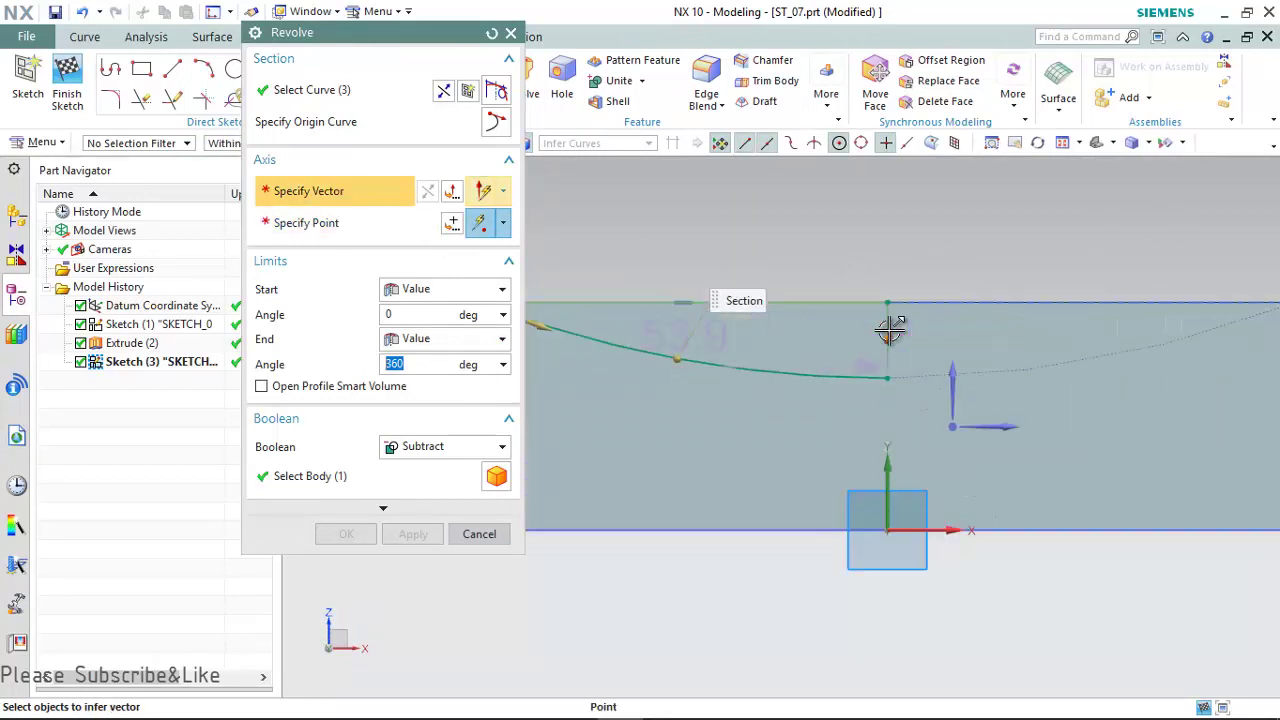
{"action": "scroll", "coordinate": [900, 300], "scroll_direction": "up", "scroll_amount": 2}
{"action": "left_click", "coordinate": [886, 301]}
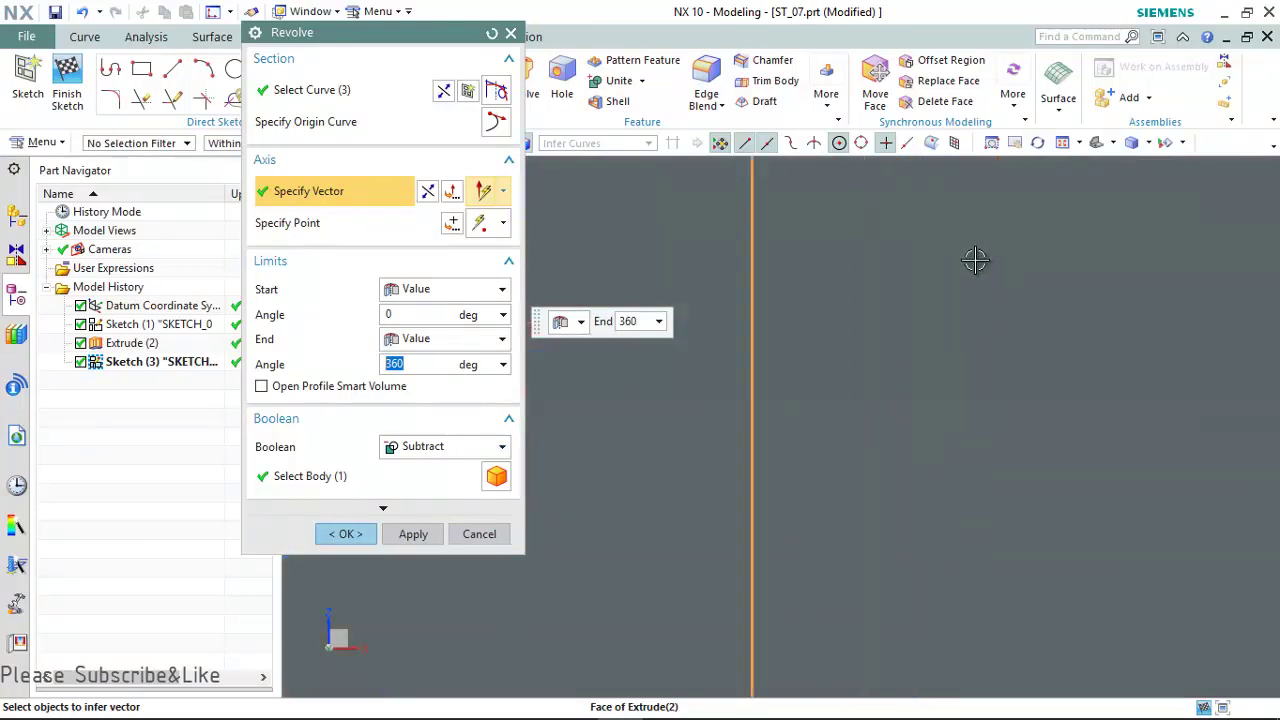
{"action": "scroll", "coordinate": [960, 252], "scroll_direction": "down", "scroll_amount": 3}
{"action": "mouse_move", "coordinate": [960, 252]}
{"action": "middle_mouse_down"}
{"action": "mouse_move", "coordinate": [943, 271]}
{"action": "mouse_move", "coordinate": [986, 277]}
{"action": "middle_mouse_up"}
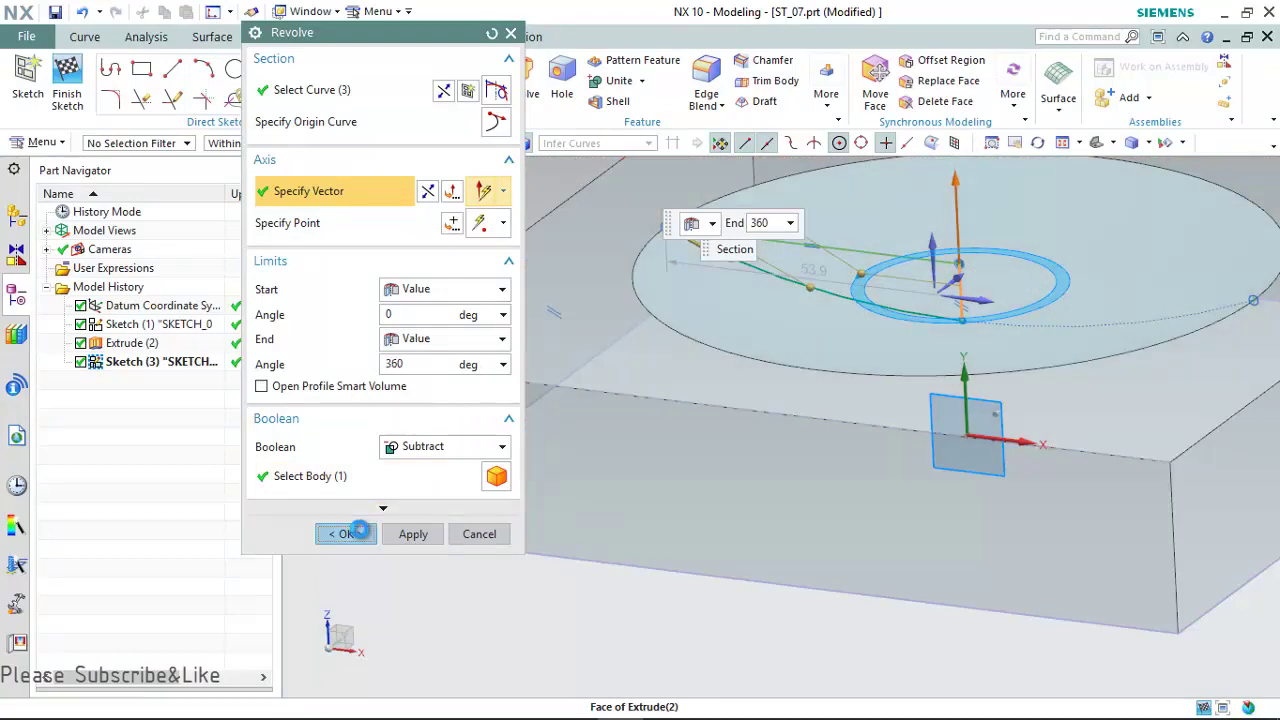
{"action": "left_click", "coordinate": [345, 534]}
- Begin a new sketch on the dish face
{"action": "scroll", "coordinate": [677, 363], "scroll_direction": "up", "scroll_amount": 3}
{"action": "scroll", "coordinate": [677, 363], "scroll_direction": "down", "scroll_amount": 1}
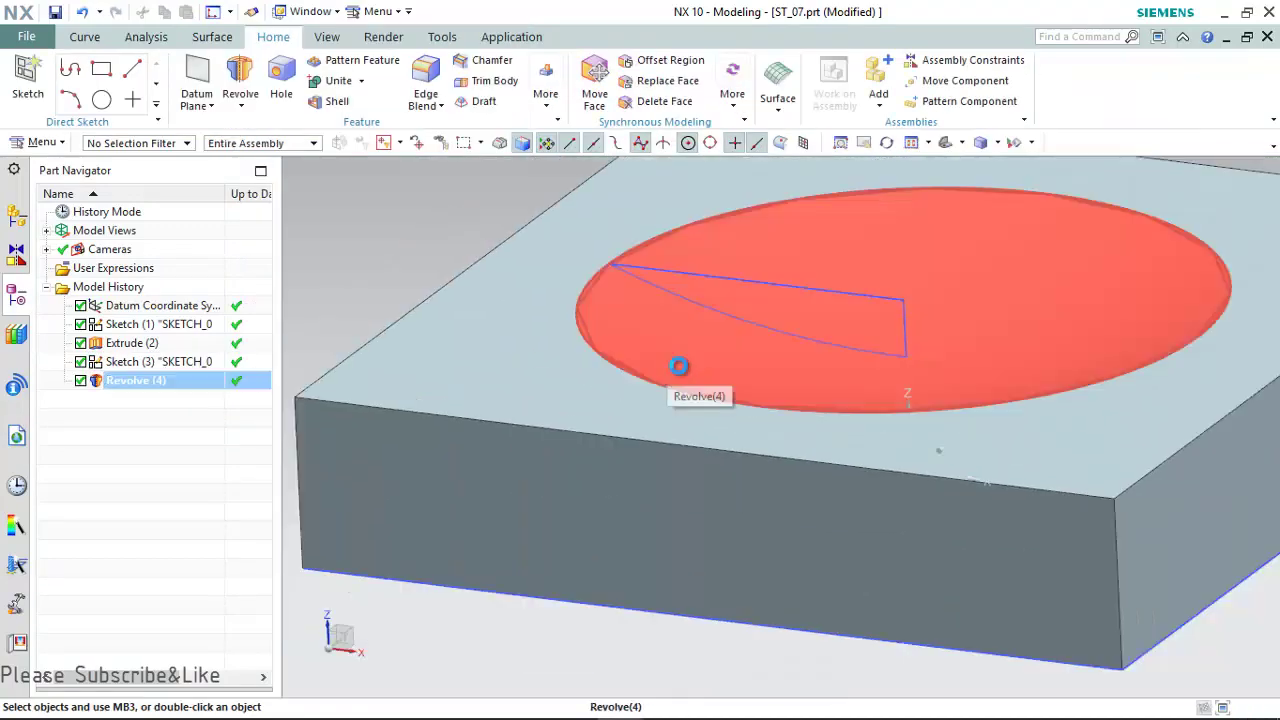
{"action": "middle_click_drag", "start_coordinate": [617, 386], "coordinate": [683, 383]}
{"action": "scroll", "coordinate": [683, 383], "scroll_direction": "up", "scroll_amount": 2}
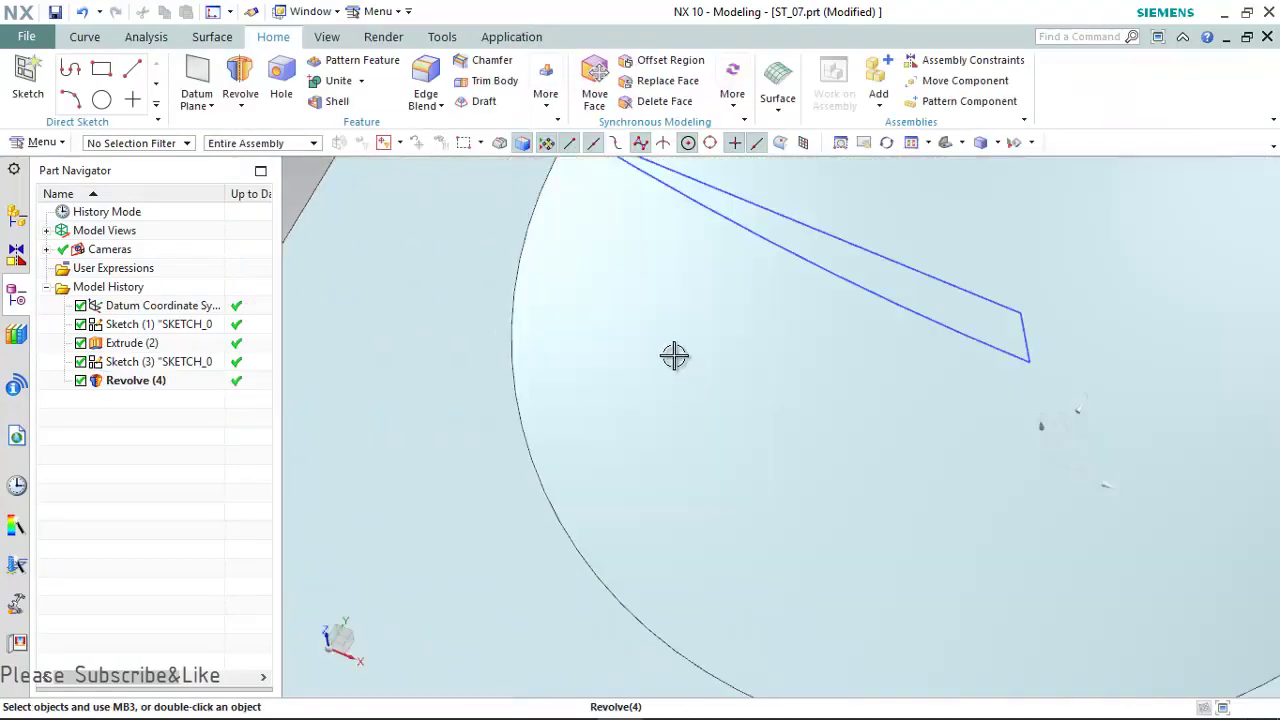
{"action": "left_click", "coordinate": [676, 305]}
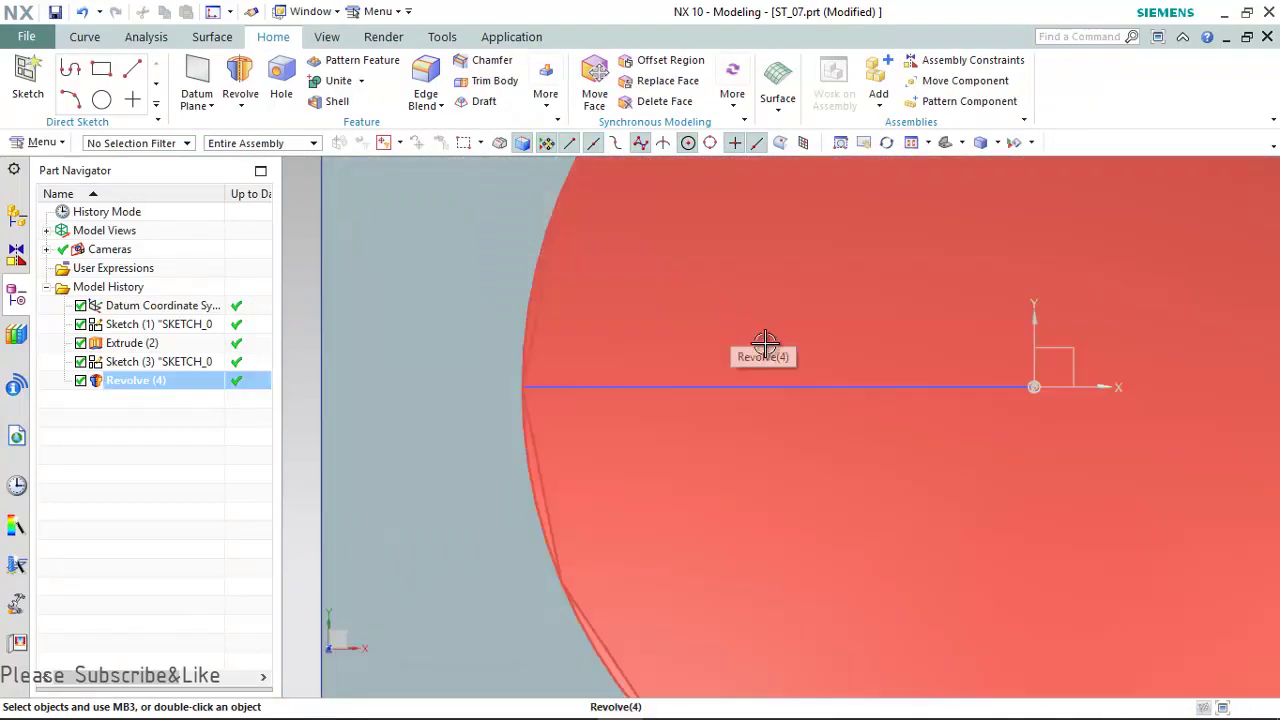
{"action": "left_click", "coordinate": [766, 343]}
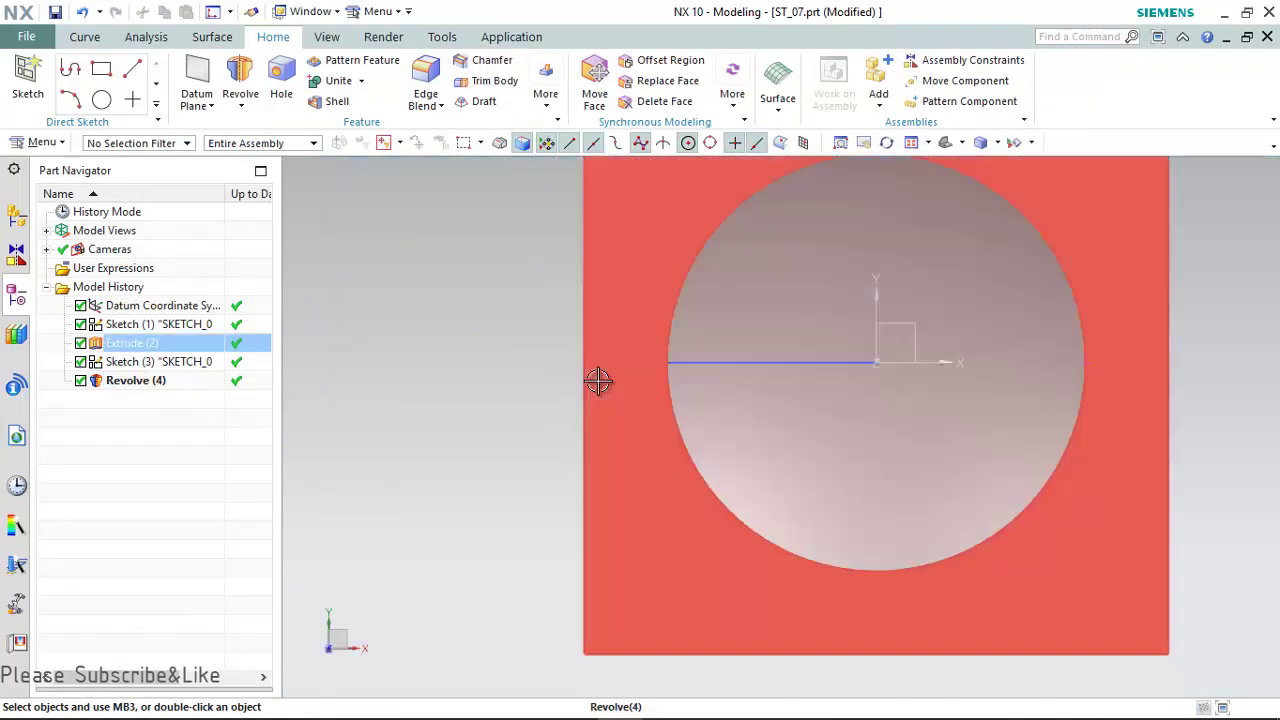
- Draw a circle snapped to the part centre and dimension its diameter to 45 mm
{"action": "left_click", "coordinate": [103, 100]}
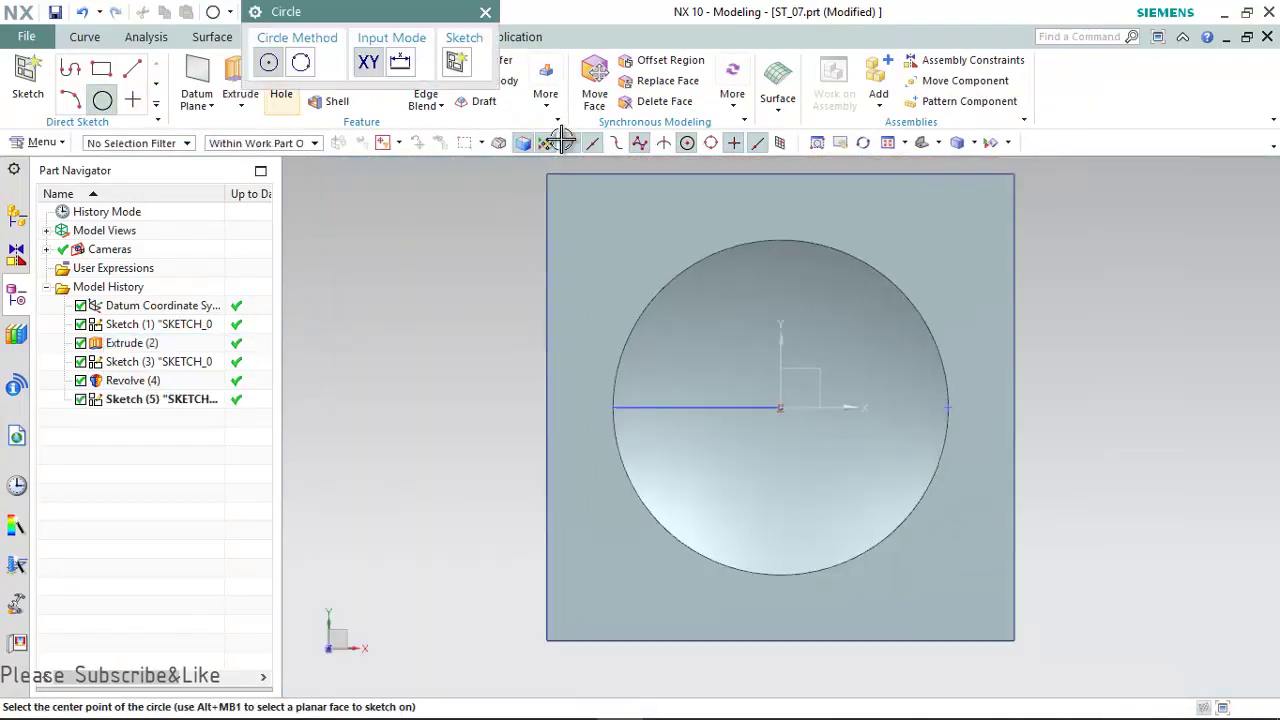
{"action": "left_click", "coordinate": [943, 225]}
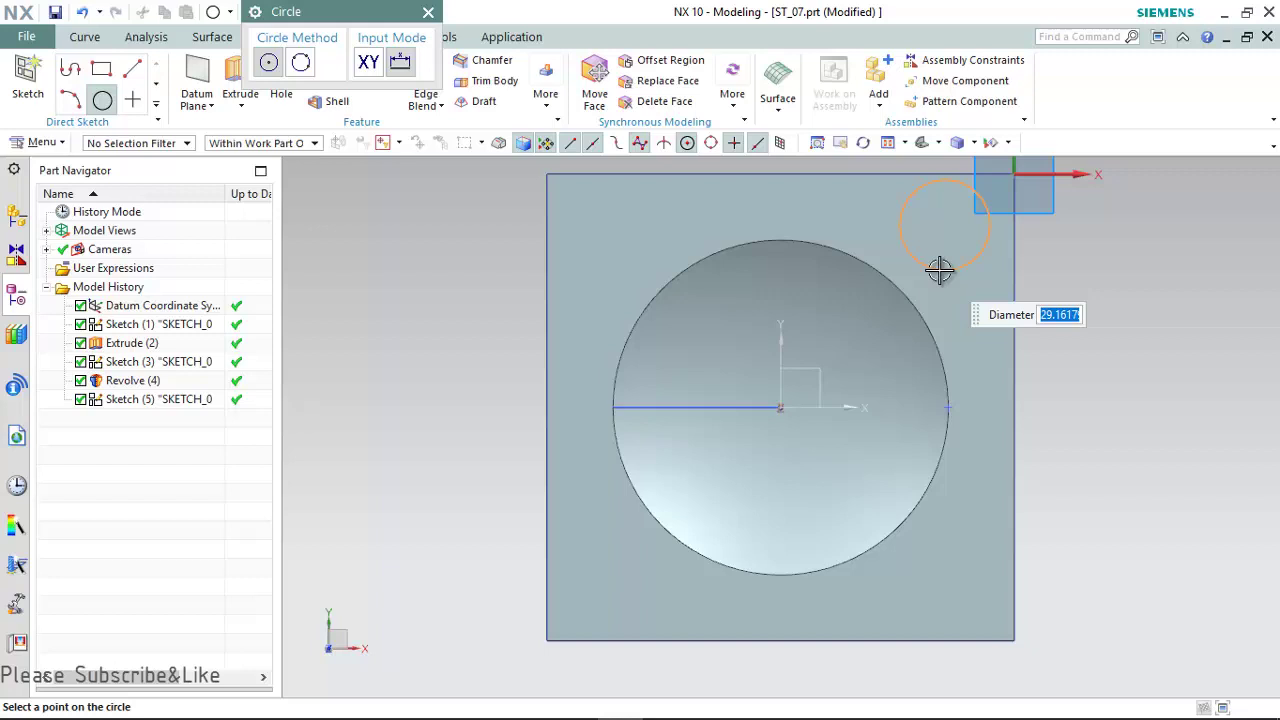
{"action": "left_click", "coordinate": [939, 270]}
{"action": "key", "text": "Escape"}
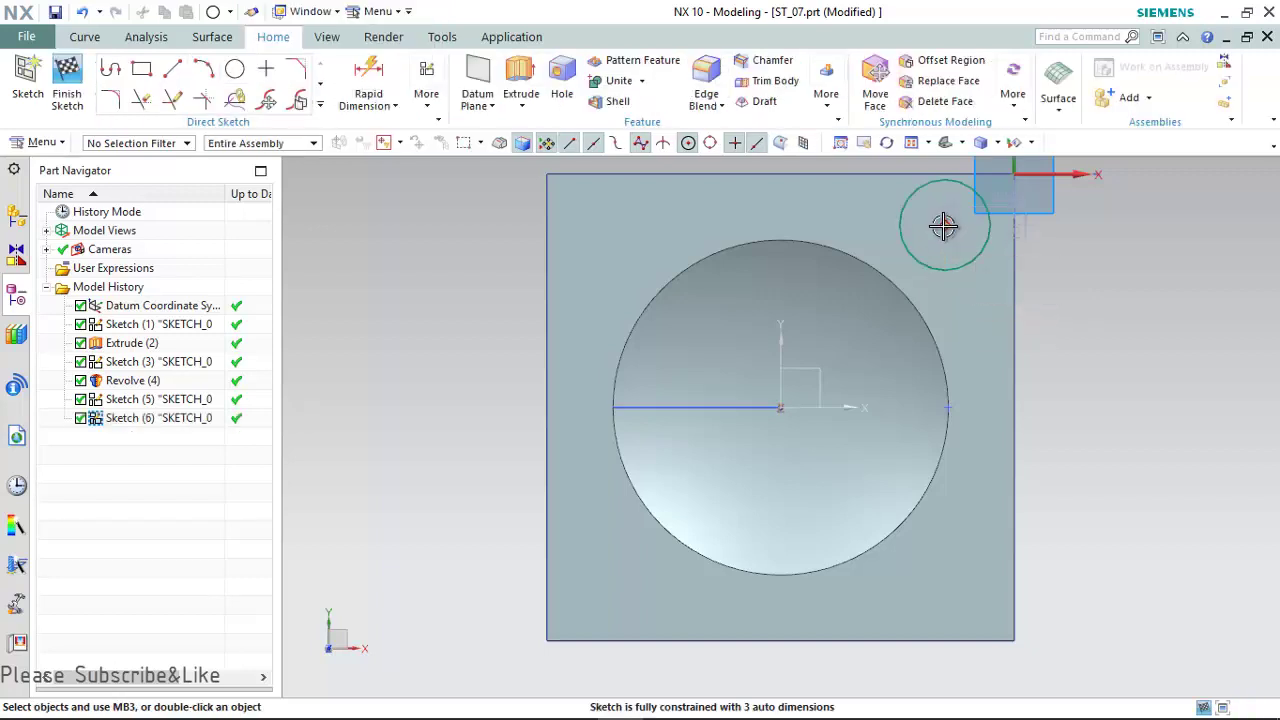
{"action": "left_click", "coordinate": [780, 406]}
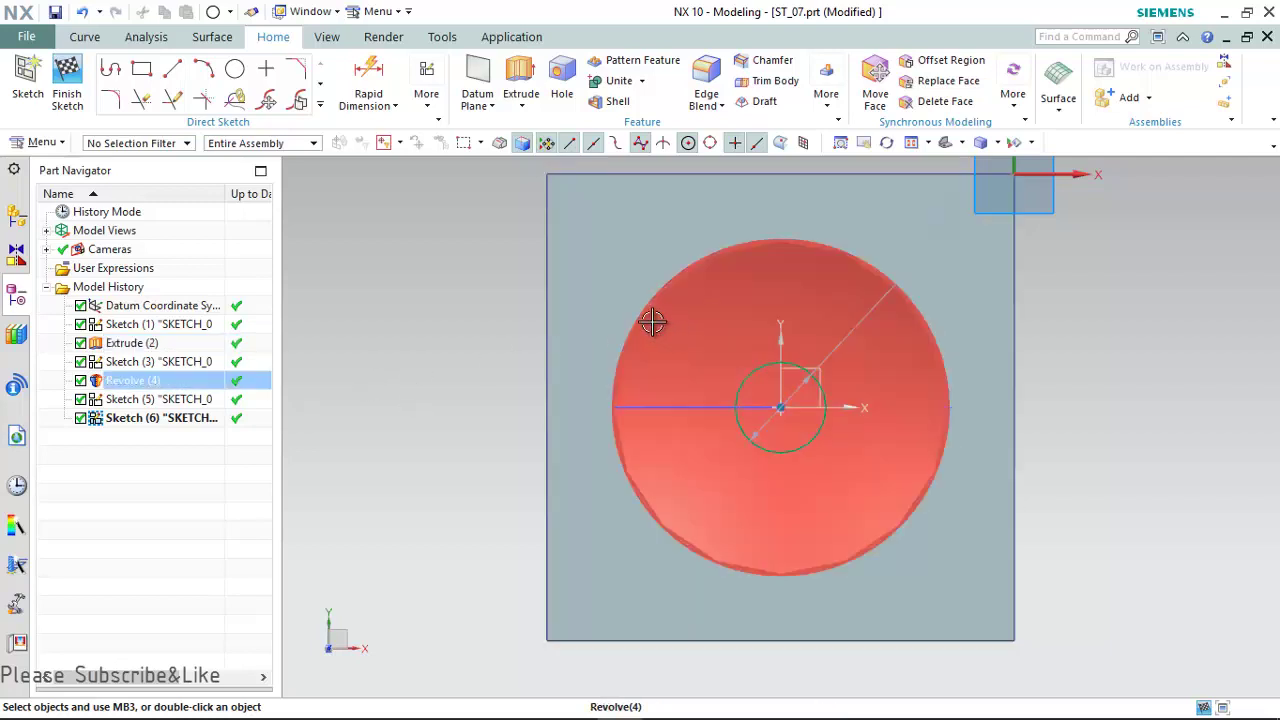
{"action": "left_click", "coordinate": [368, 80]}
{"action": "left_click", "coordinate": [822, 397]}
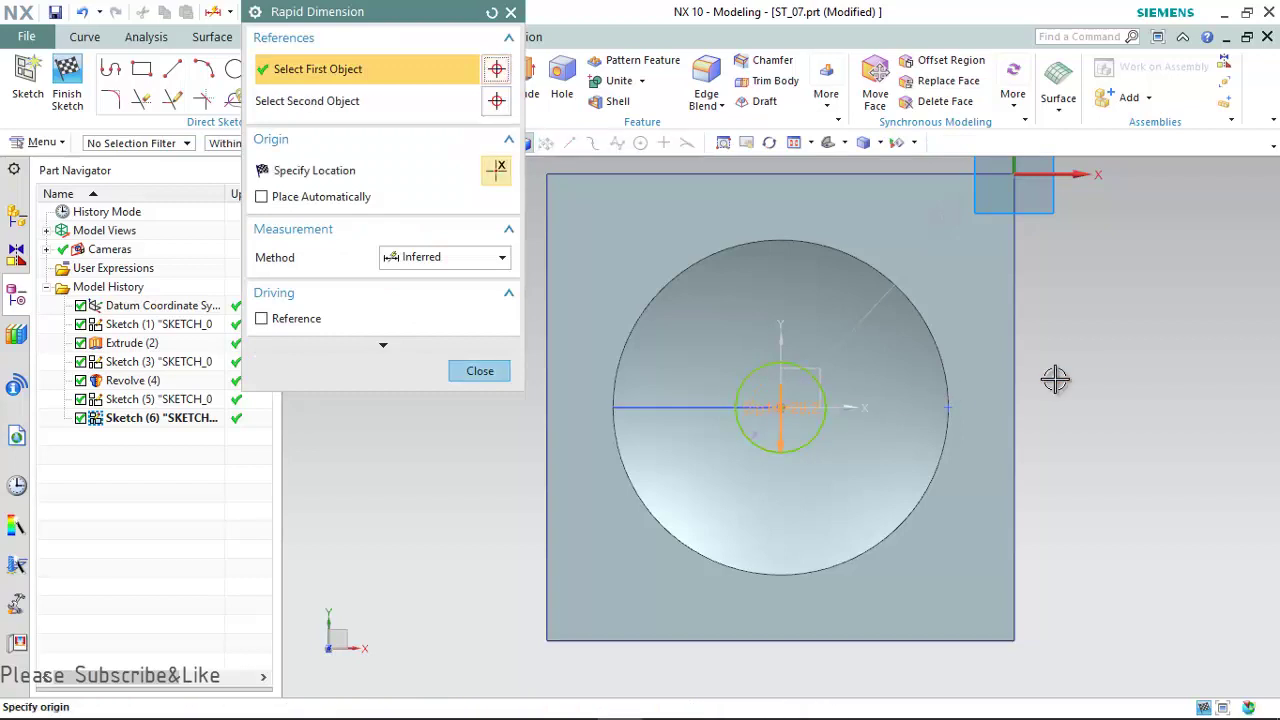
{"action": "left_click", "coordinate": [1088, 328]}
{"action": "type", "text": "45"}
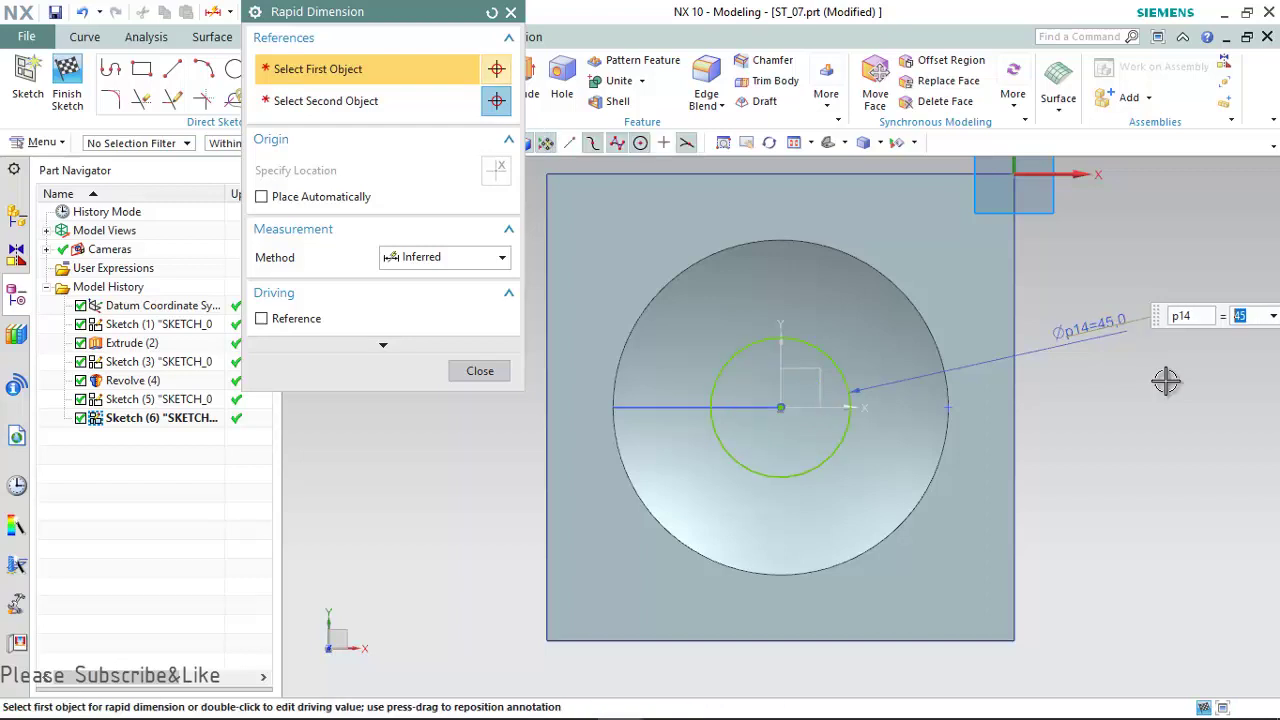
{"action": "left_click", "coordinate": [460, 378]}
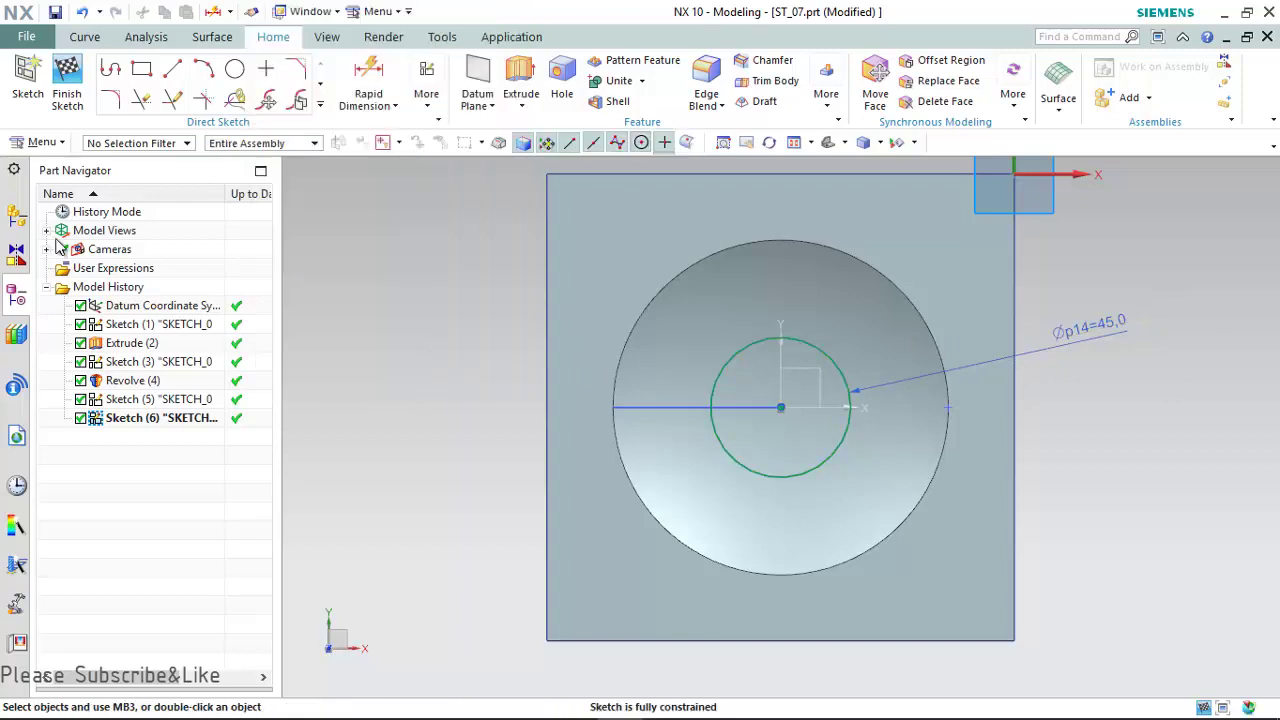
- Extrude the 45 mm circle to −30 mm with Boolean Subtract, creating Extrude (7)
{"action": "left_click", "coordinate": [532, 78]}
{"action": "mouse_move", "coordinate": [666, 477]}
{"action": "middle_mouse_down"}
{"action": "mouse_move", "coordinate": [686, 357]}
{"action": "mouse_move", "coordinate": [718, 393]}
{"action": "middle_mouse_up"}
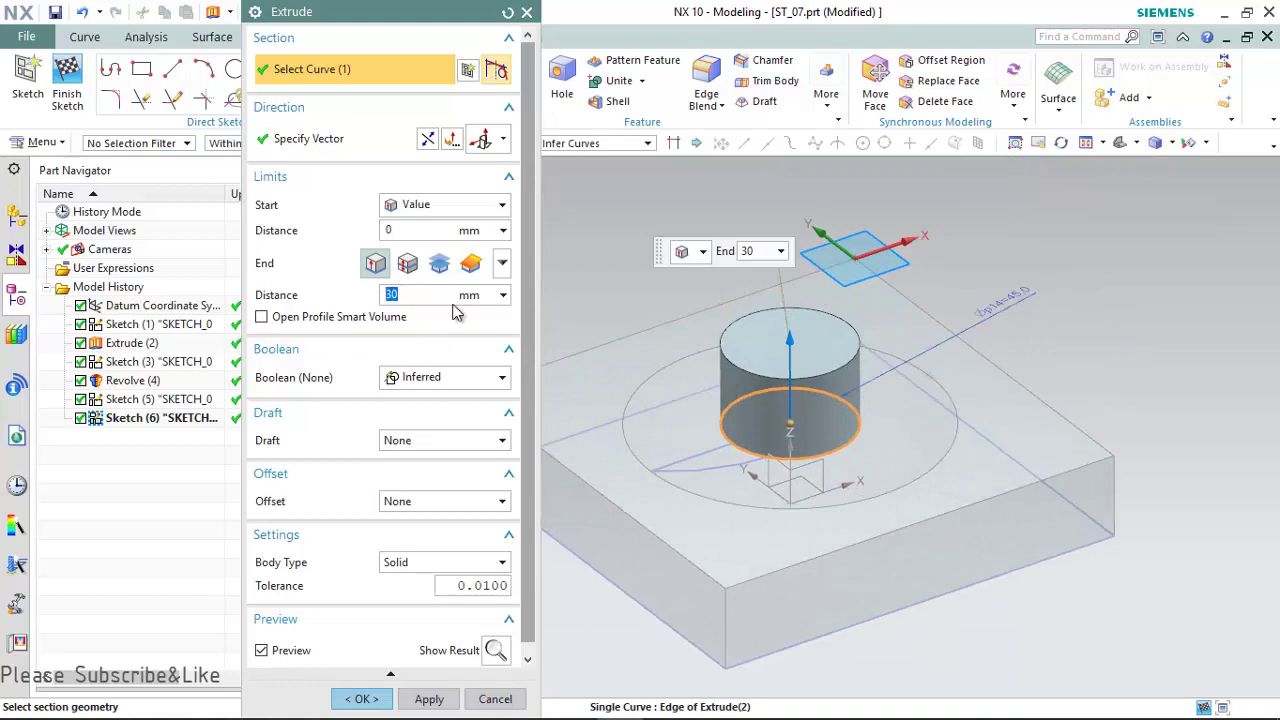
{"action": "left_click", "coordinate": [388, 296]}
{"action": "type", "text": "-"}
{"action": "key", "text": "Return"}
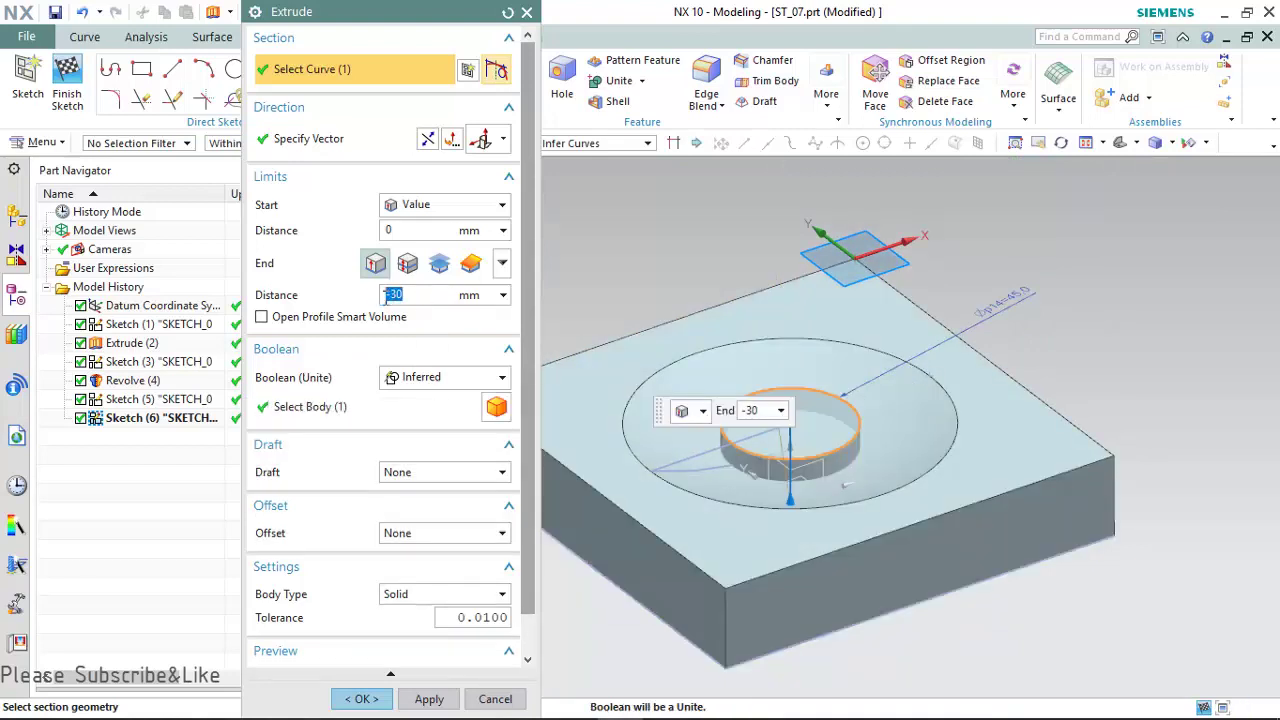
{"action": "left_click", "coordinate": [460, 380]}
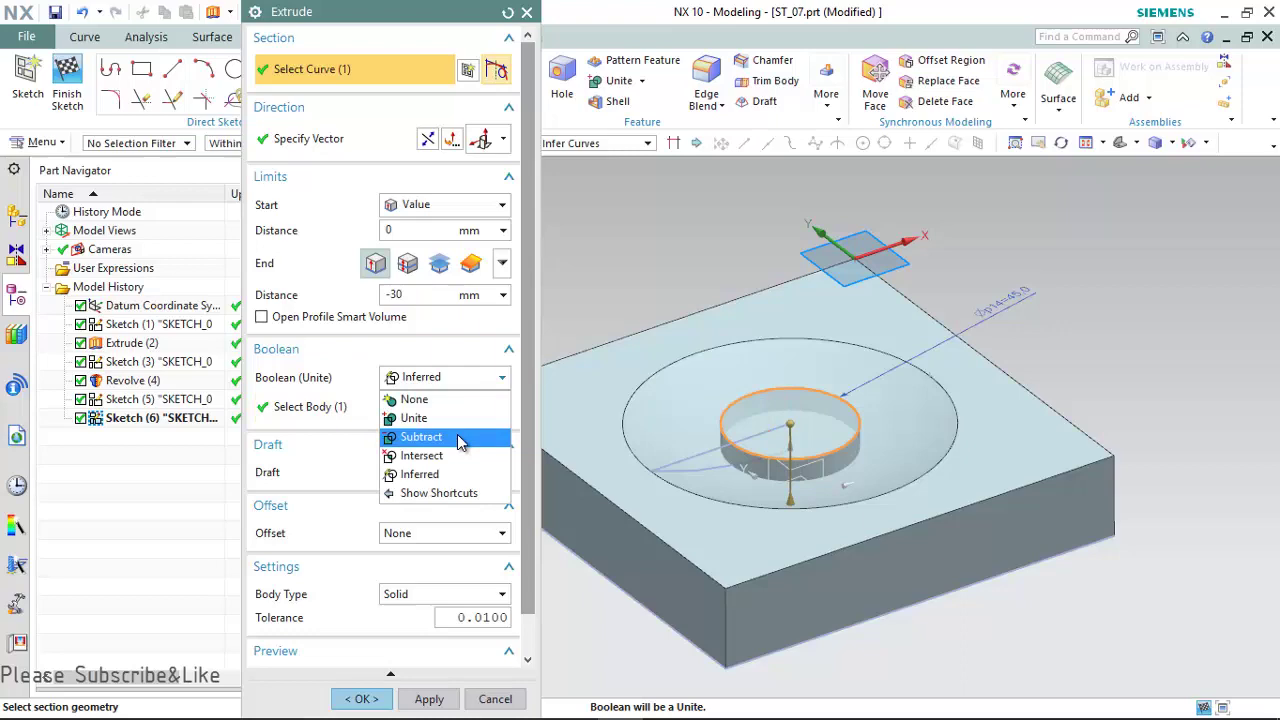
{"action": "left_click", "coordinate": [456, 436]}
{"action": "left_click", "coordinate": [355, 699]}
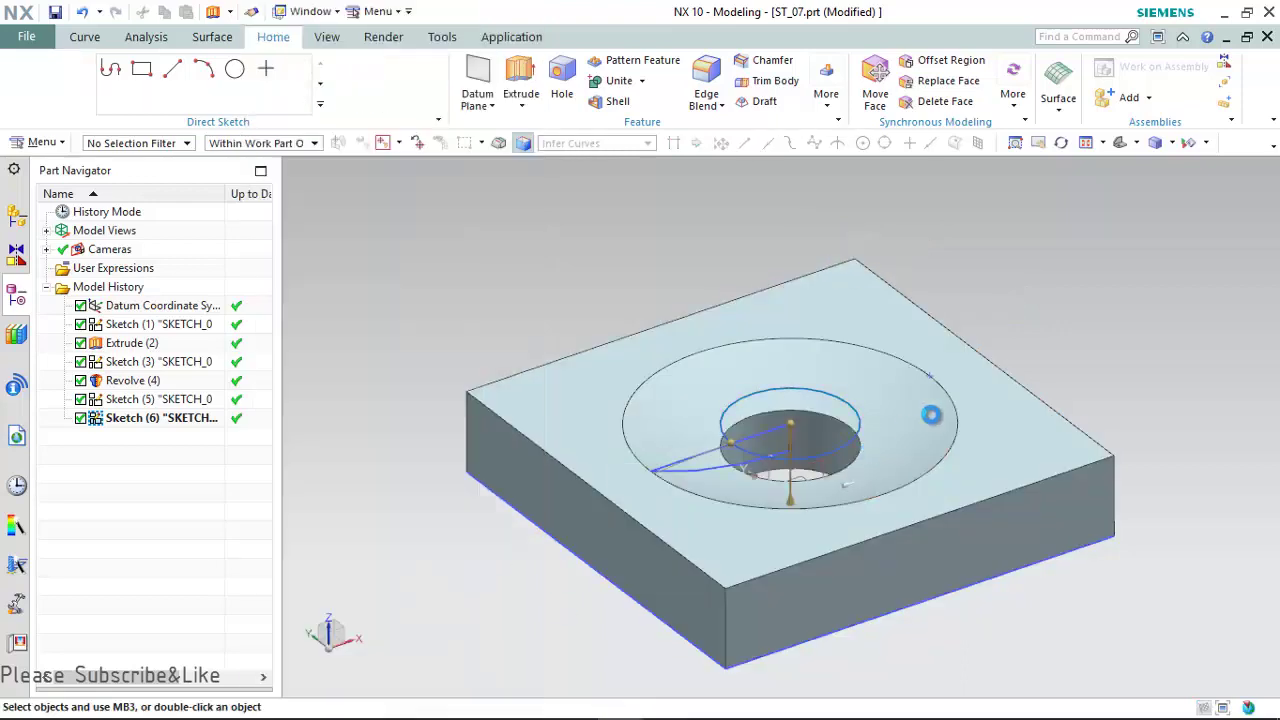
{"action": "middle_click_drag", "start_coordinate": [911, 320], "coordinate": [894, 391]}
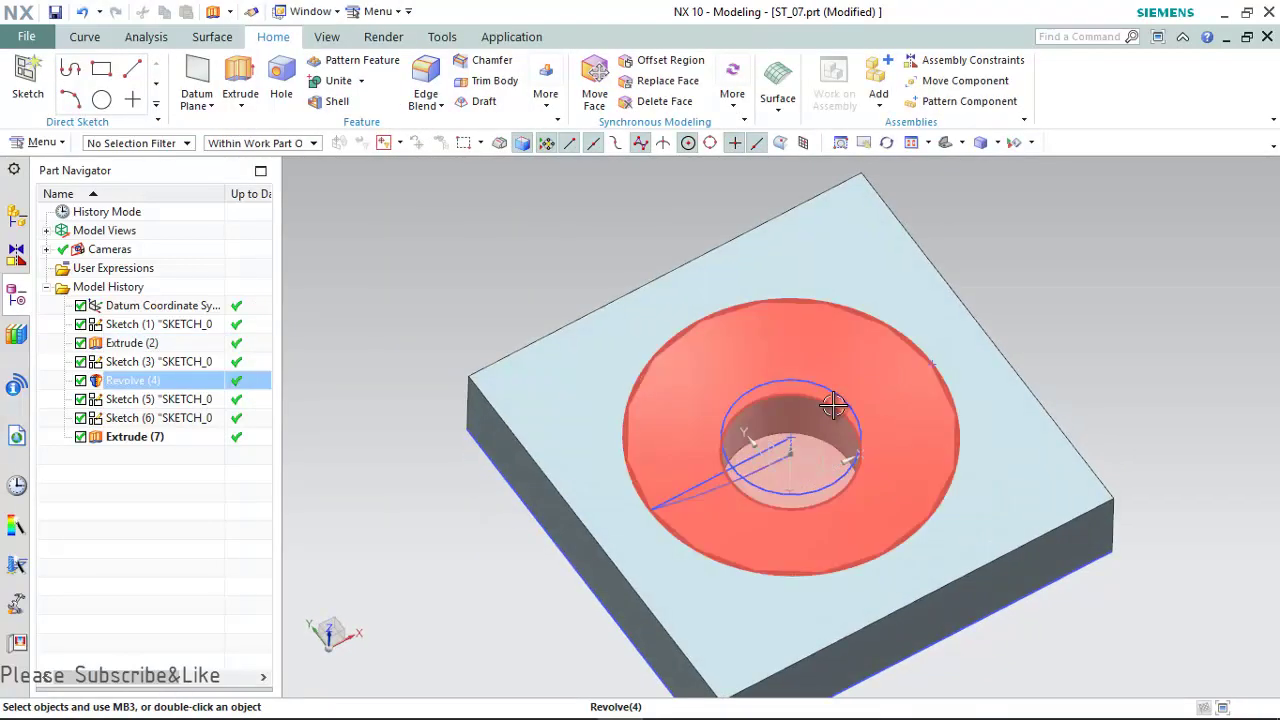
- Apply a 2 mm Edge Blend to the central hole's top rim
{"action": "left_click", "coordinate": [438, 106]}
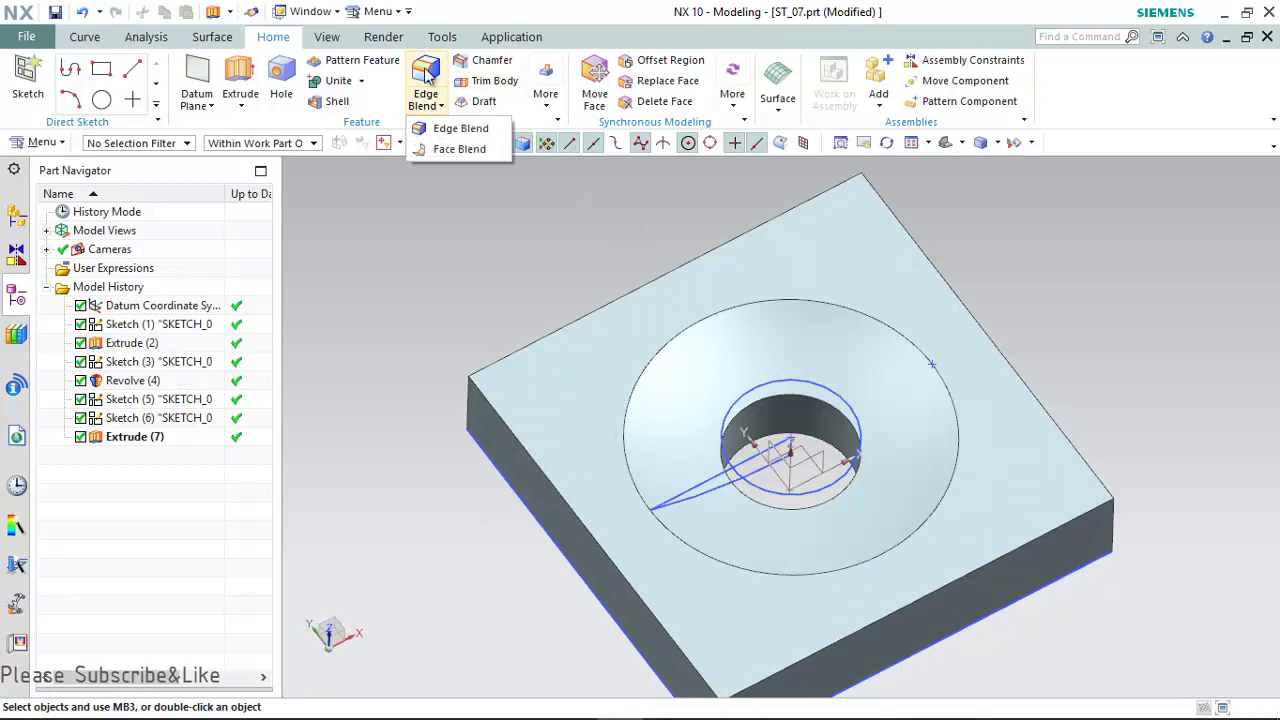
{"action": "left_click", "coordinate": [452, 127]}
{"action": "scroll", "coordinate": [792, 390], "scroll_direction": "down", "scroll_amount": 2}
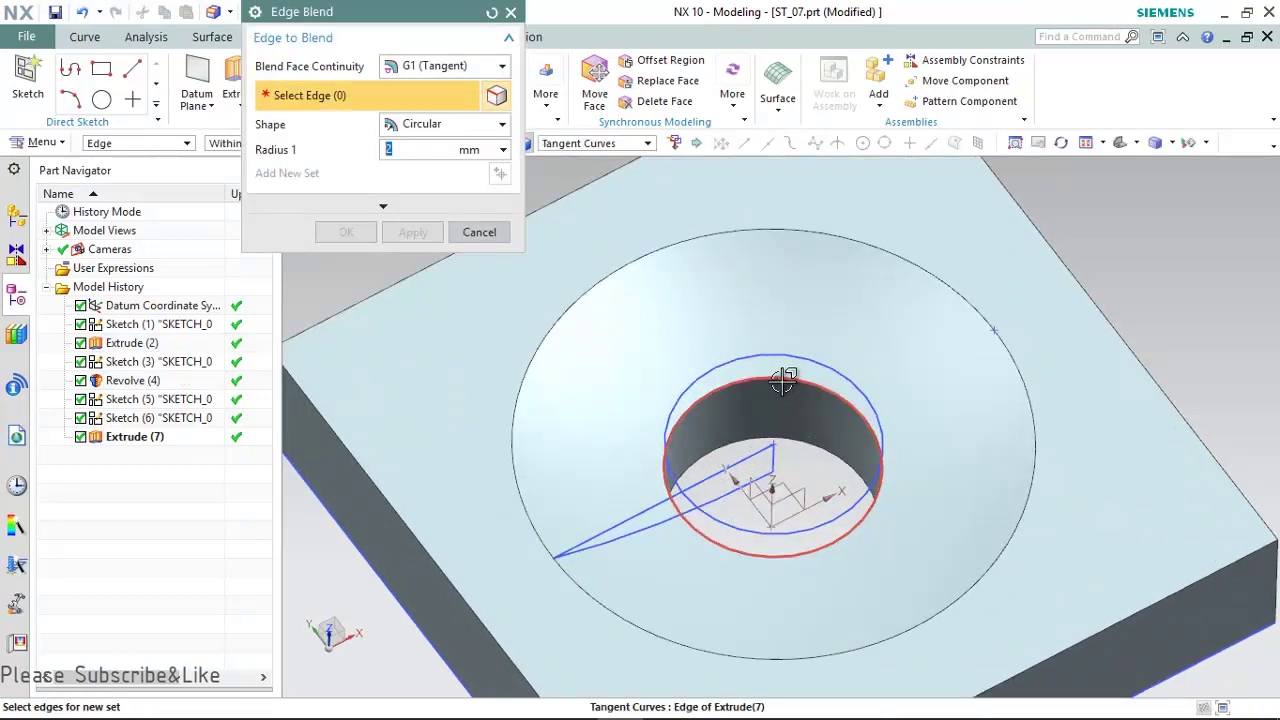
{"action": "left_click", "coordinate": [782, 381]}
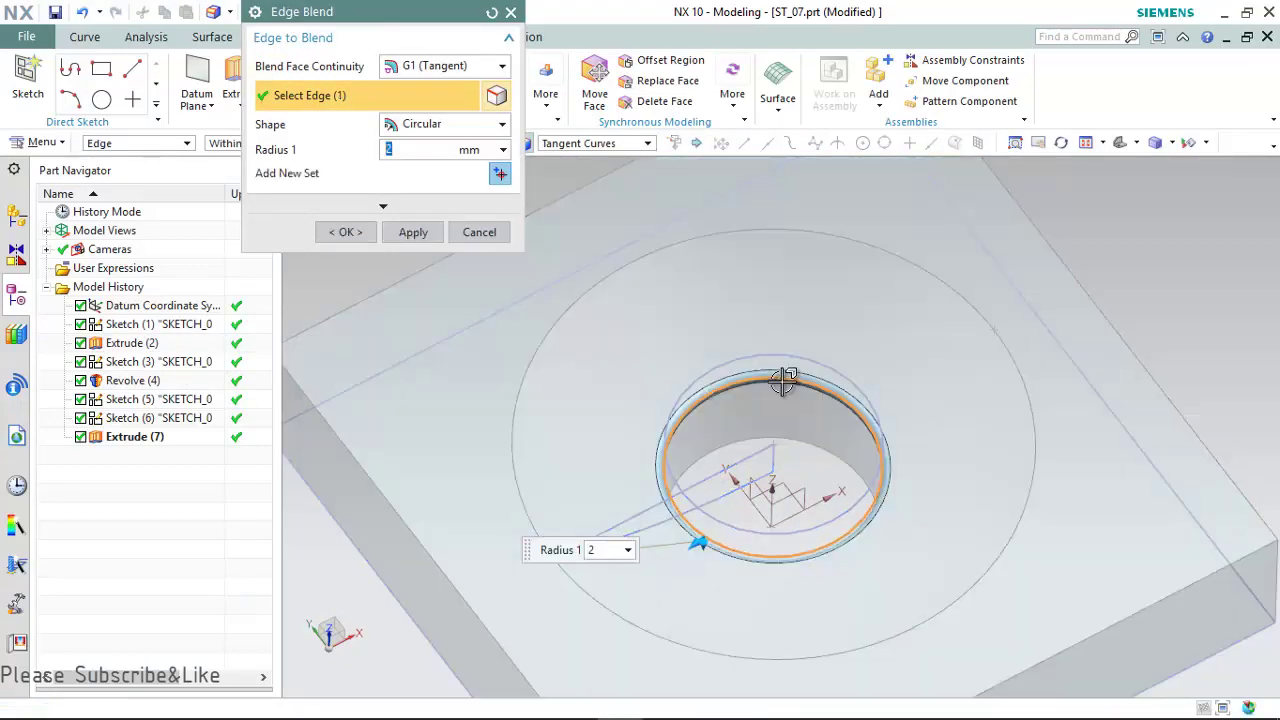
{"action": "left_click", "coordinate": [413, 232]}
{"action": "scroll", "coordinate": [703, 340], "scroll_direction": "down", "scroll_amount": 3}
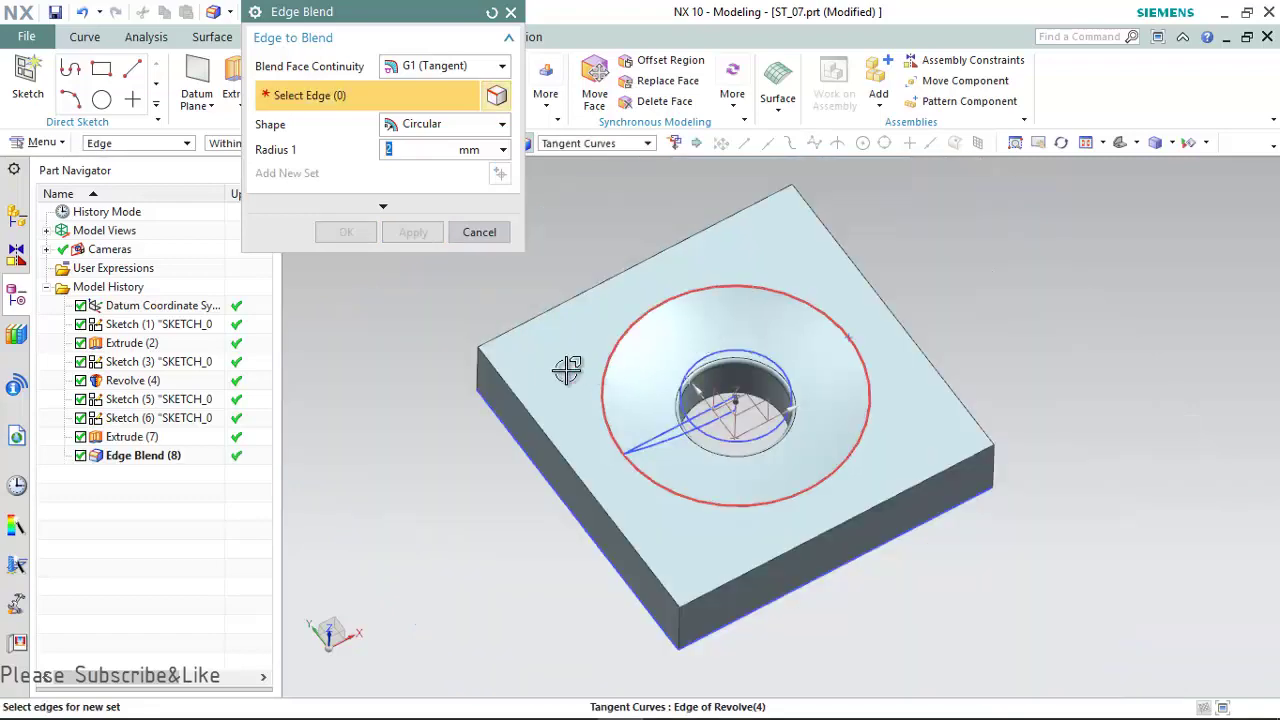
{"action": "mouse_move", "coordinate": [563, 366]}
{"action": "middle_mouse_down"}
{"action": "mouse_move", "coordinate": [586, 337]}
{"action": "mouse_move", "coordinate": [500, 354]}
{"action": "mouse_move", "coordinate": [492, 383]}
{"action": "mouse_move", "coordinate": [560, 366]}
{"action": "mouse_move", "coordinate": [523, 351]}
{"action": "mouse_move", "coordinate": [516, 383]}
{"action": "middle_mouse_up"}
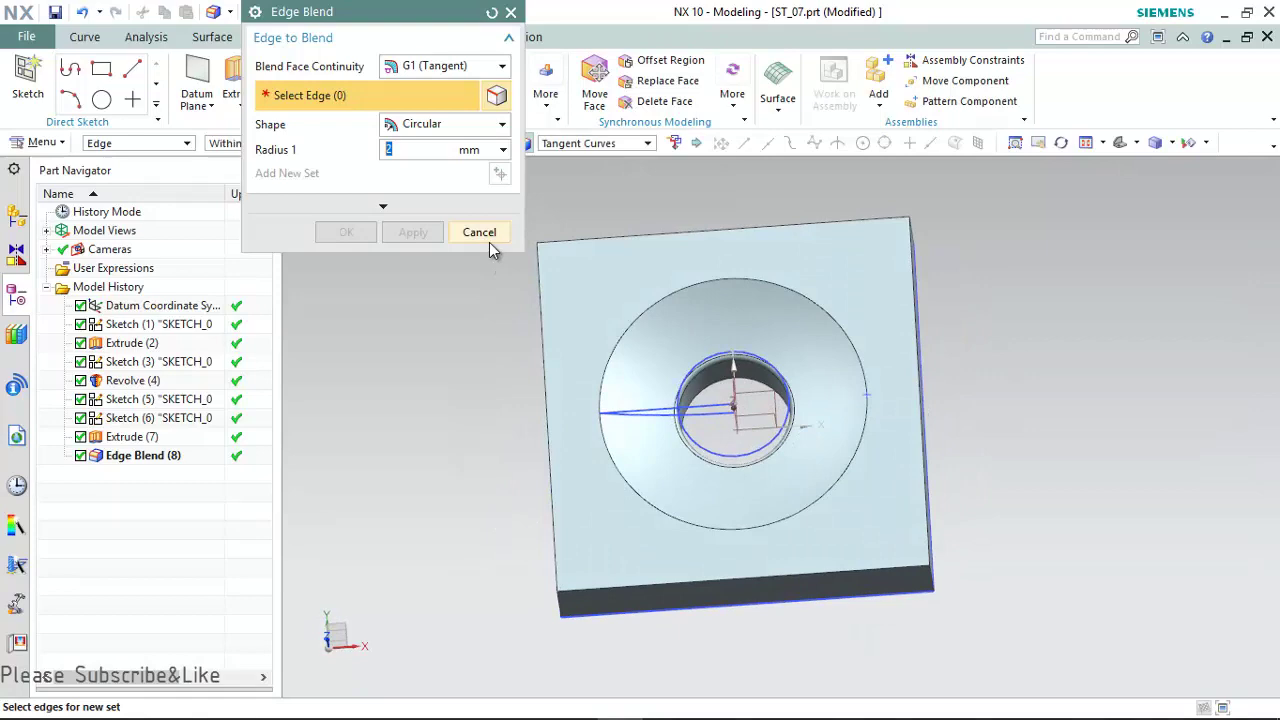
{"action": "mouse_move", "coordinate": [669, 361]}
{"action": "middle_mouse_down"}
{"action": "mouse_move", "coordinate": [646, 269]}
{"action": "mouse_move", "coordinate": [661, 326]}
{"action": "middle_mouse_up"}
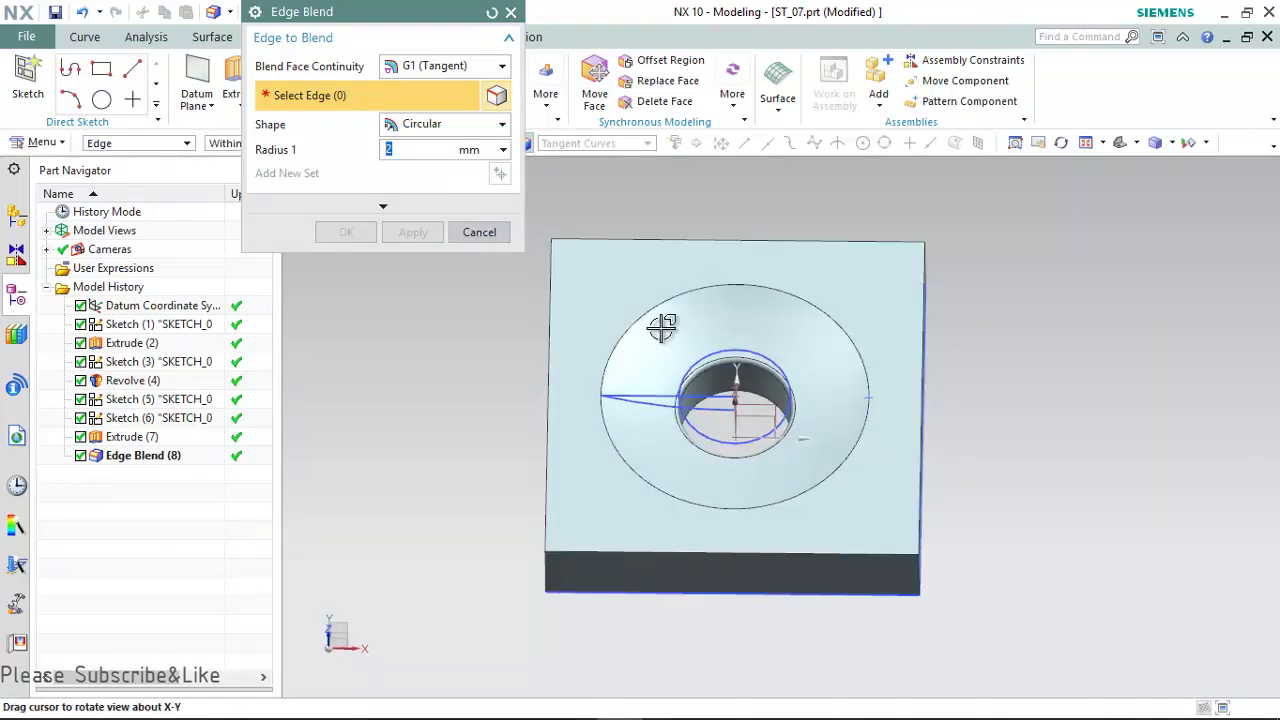
{"action": "left_click", "coordinate": [479, 232]}
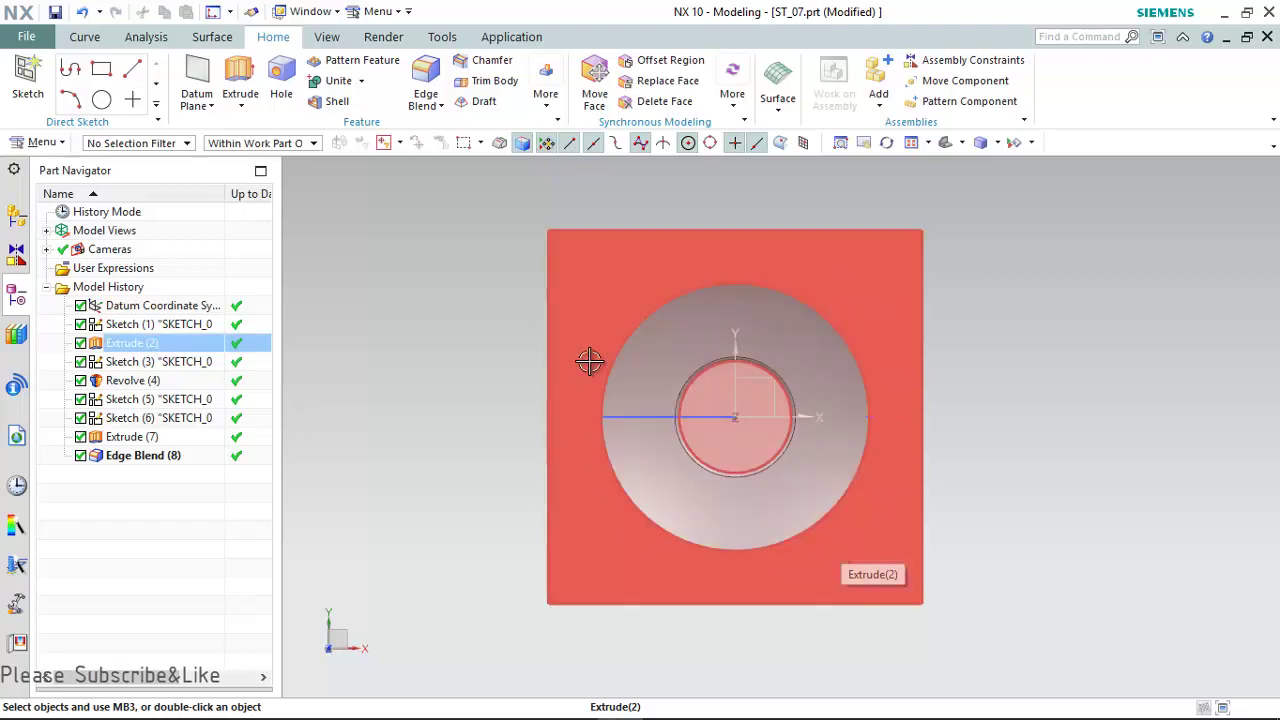
- Draw a circle centred on the sketch origin and dimension it to 120 mm diameter
{"action": "left_click", "coordinate": [103, 104]}
{"action": "left_click", "coordinate": [839, 288]}
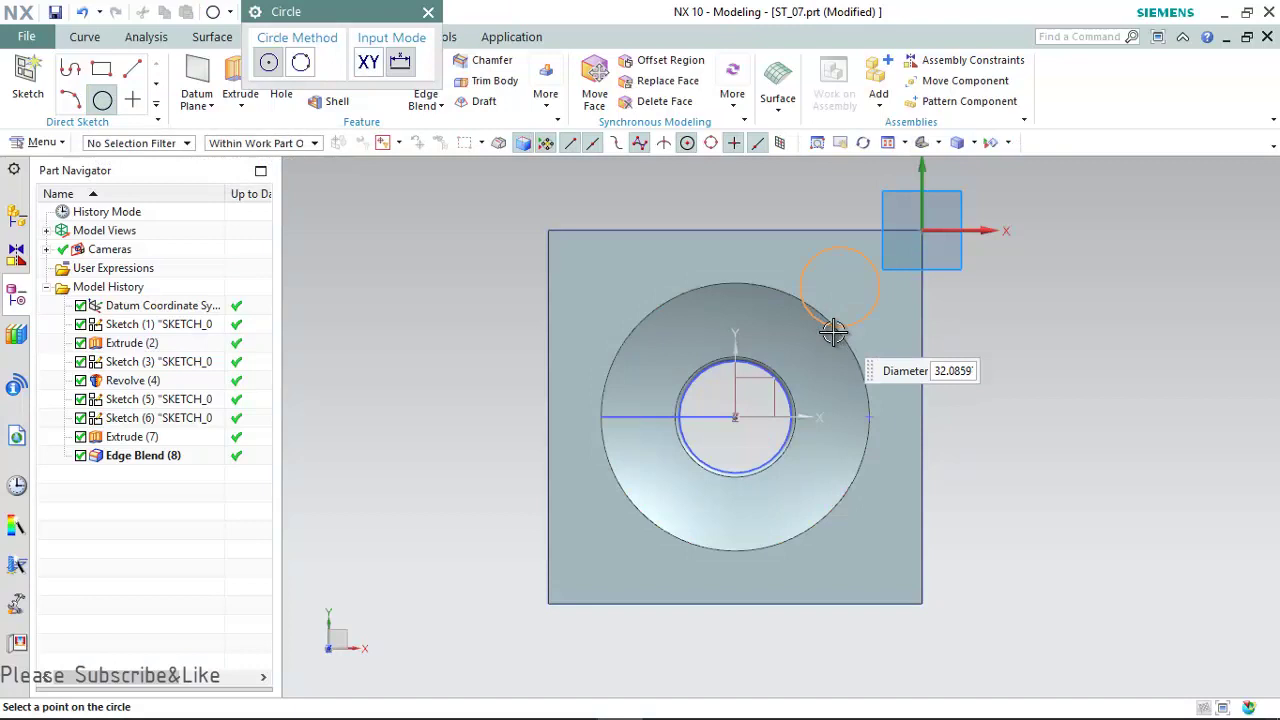
{"action": "left_click", "coordinate": [824, 368]}
{"action": "key", "text": "Escape"}
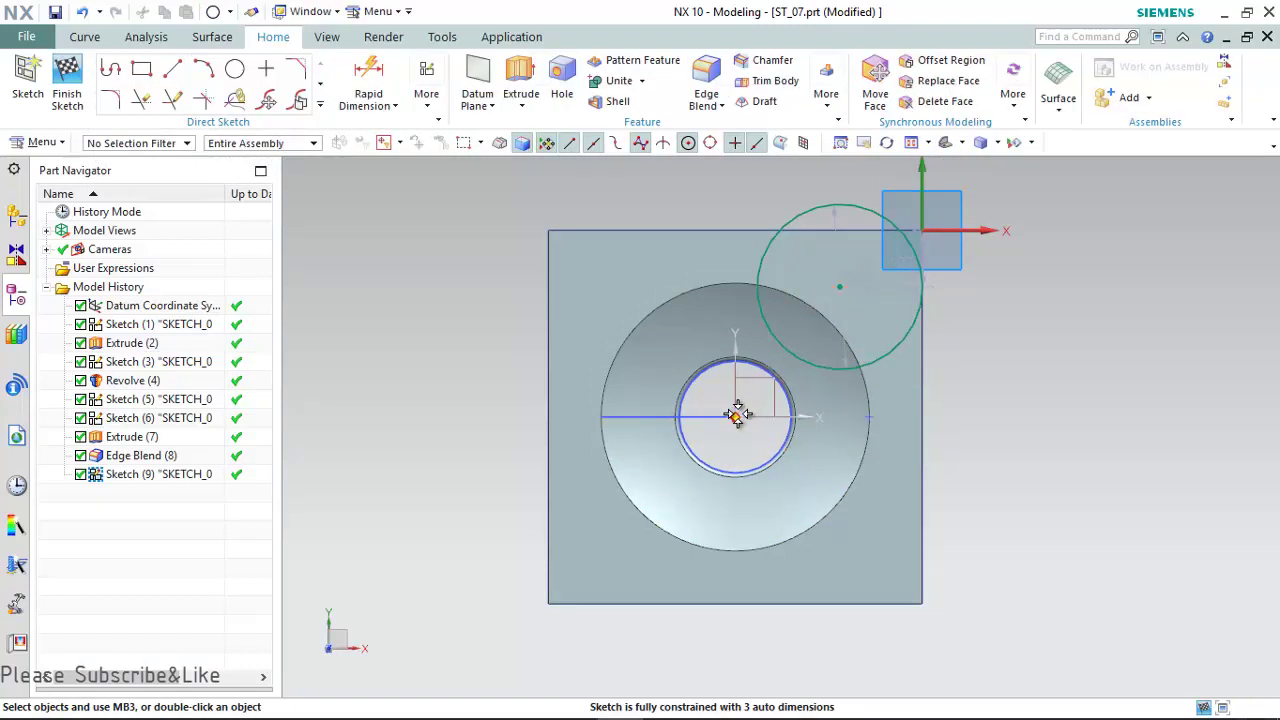
{"action": "left_click_drag", "start_coordinate": [839, 288], "coordinate": [736, 415]}
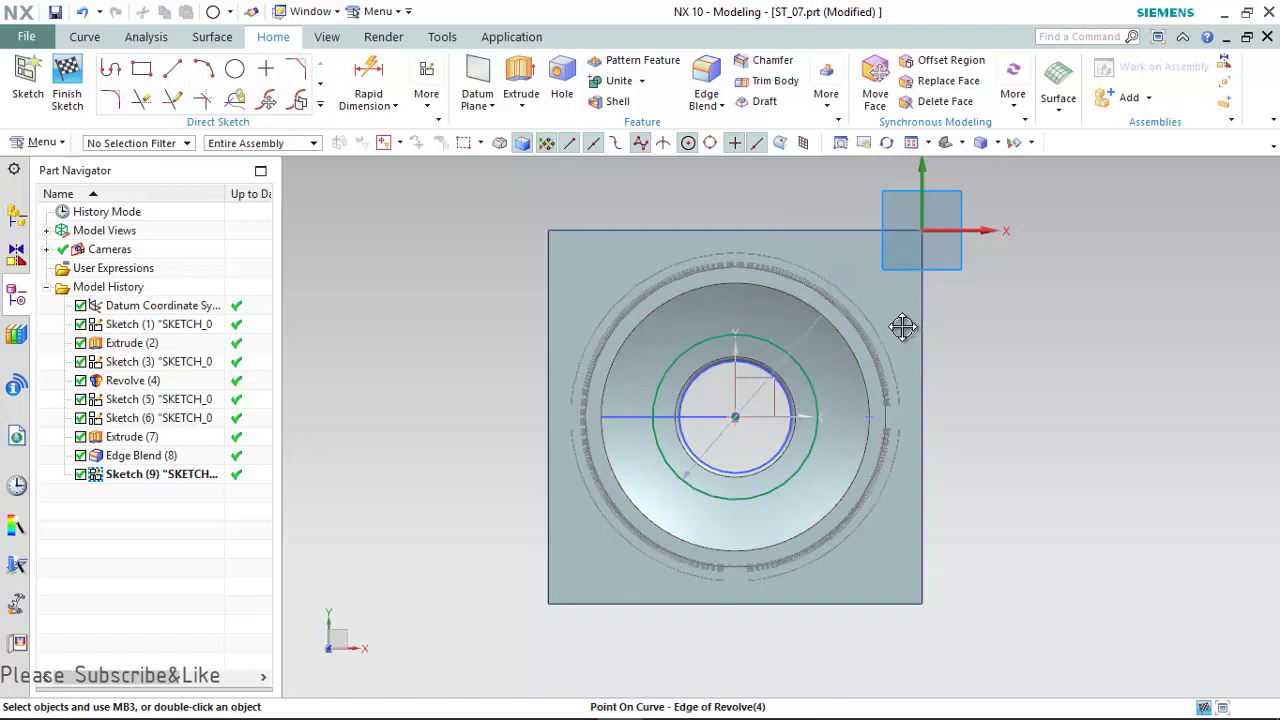
{"action": "left_click_drag", "start_coordinate": [903, 326], "coordinate": [895, 342]}
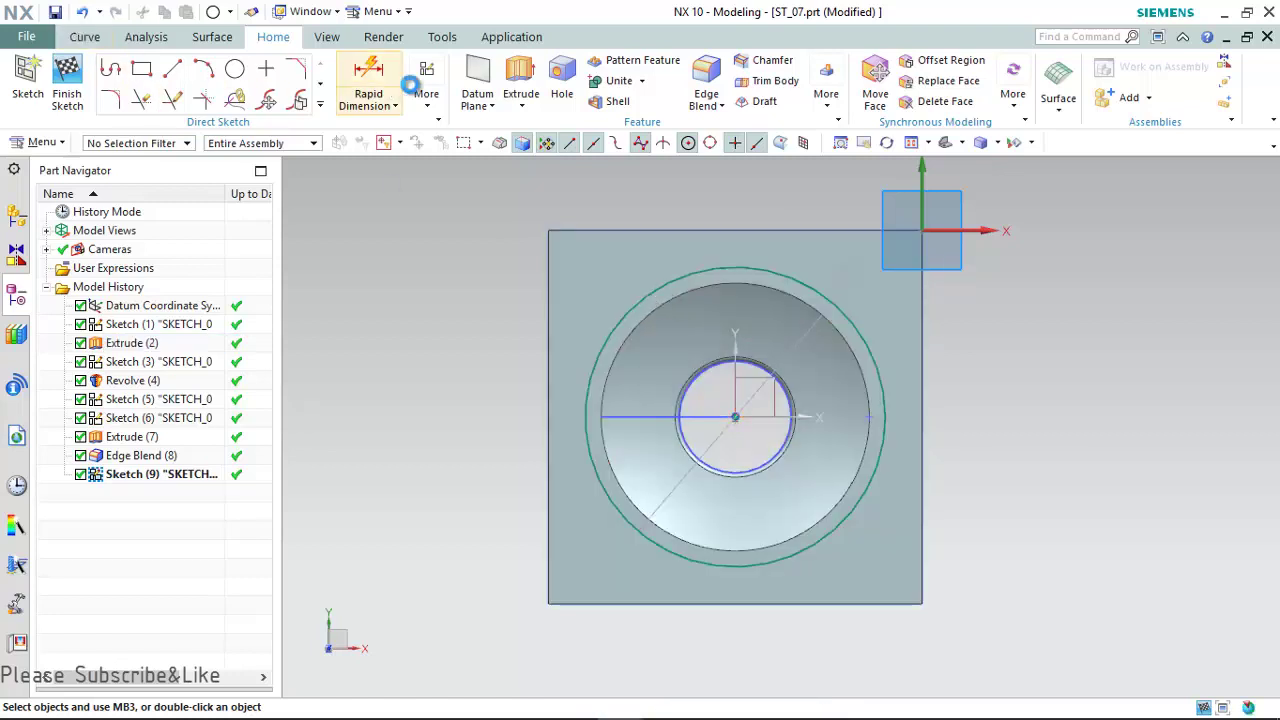
{"action": "left_click", "coordinate": [368, 80]}
{"action": "left_click", "coordinate": [858, 332]}
{"action": "left_click", "coordinate": [1044, 367]}
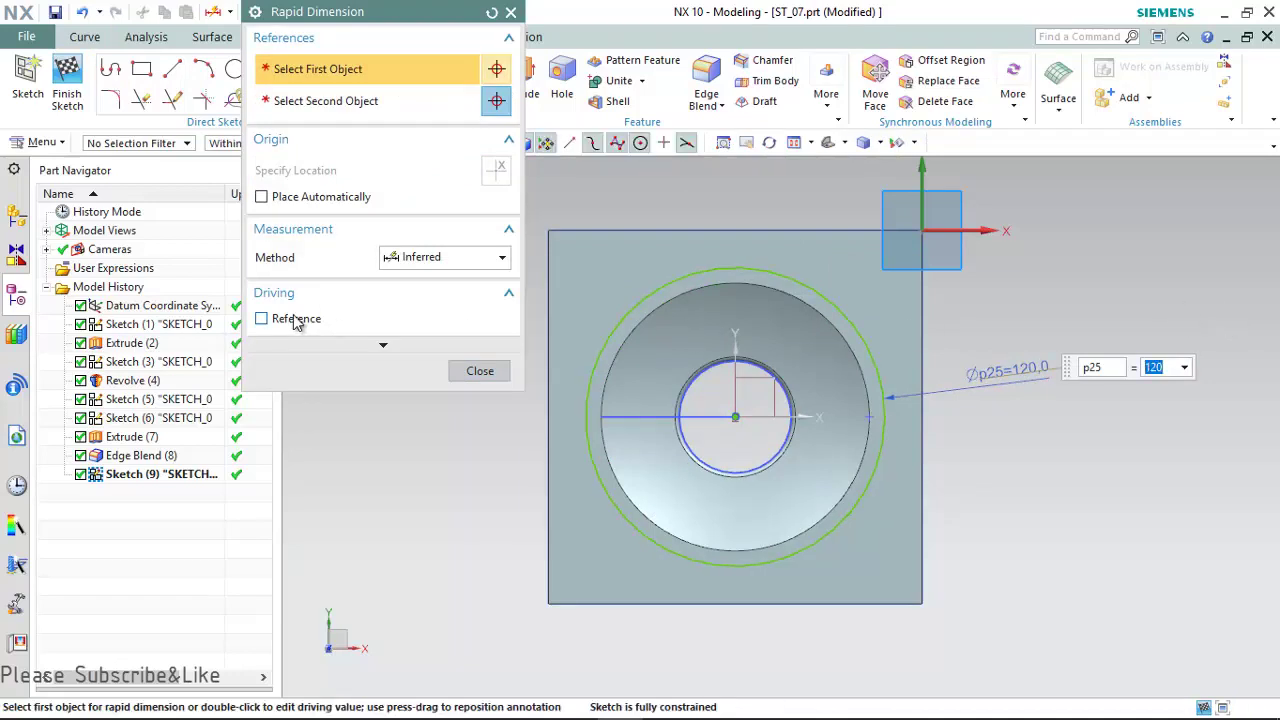
{"action": "left_click", "coordinate": [483, 385]}
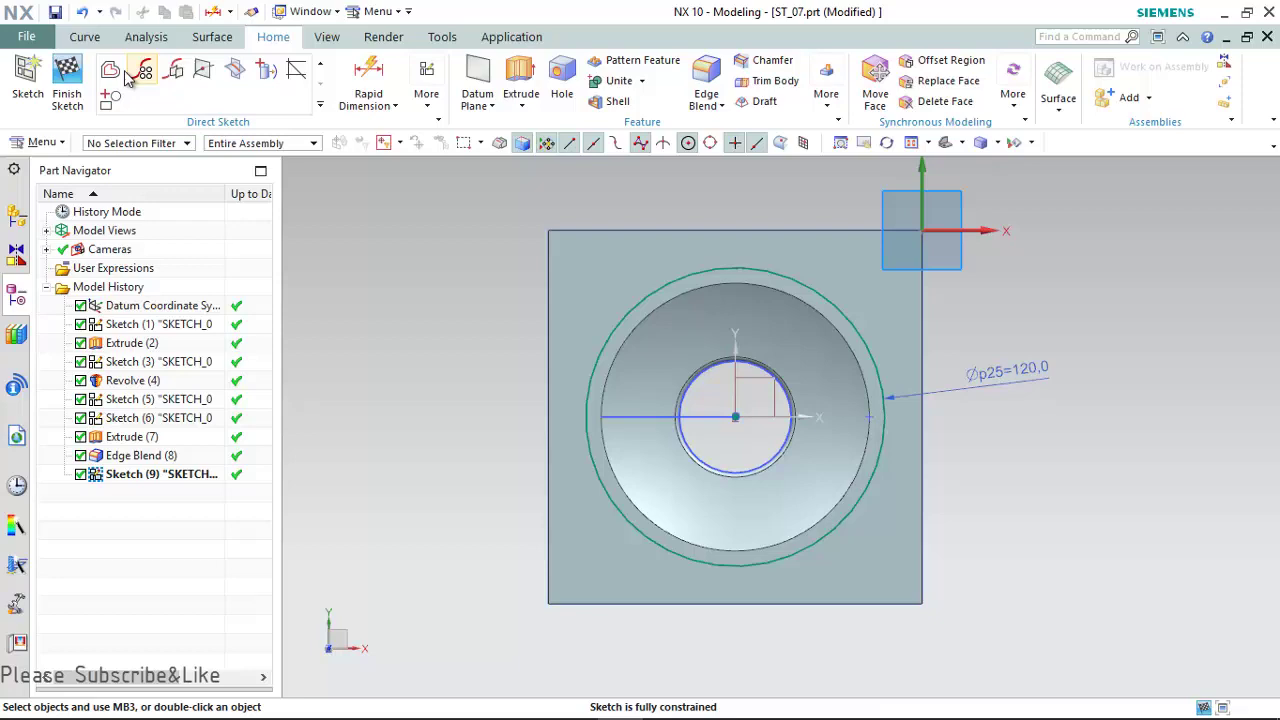
- Offset the 120 mm circle by 3 mm to make a concentric circle
{"action": "left_click", "coordinate": [142, 70]}
{"action": "left_click", "coordinate": [748, 270]}
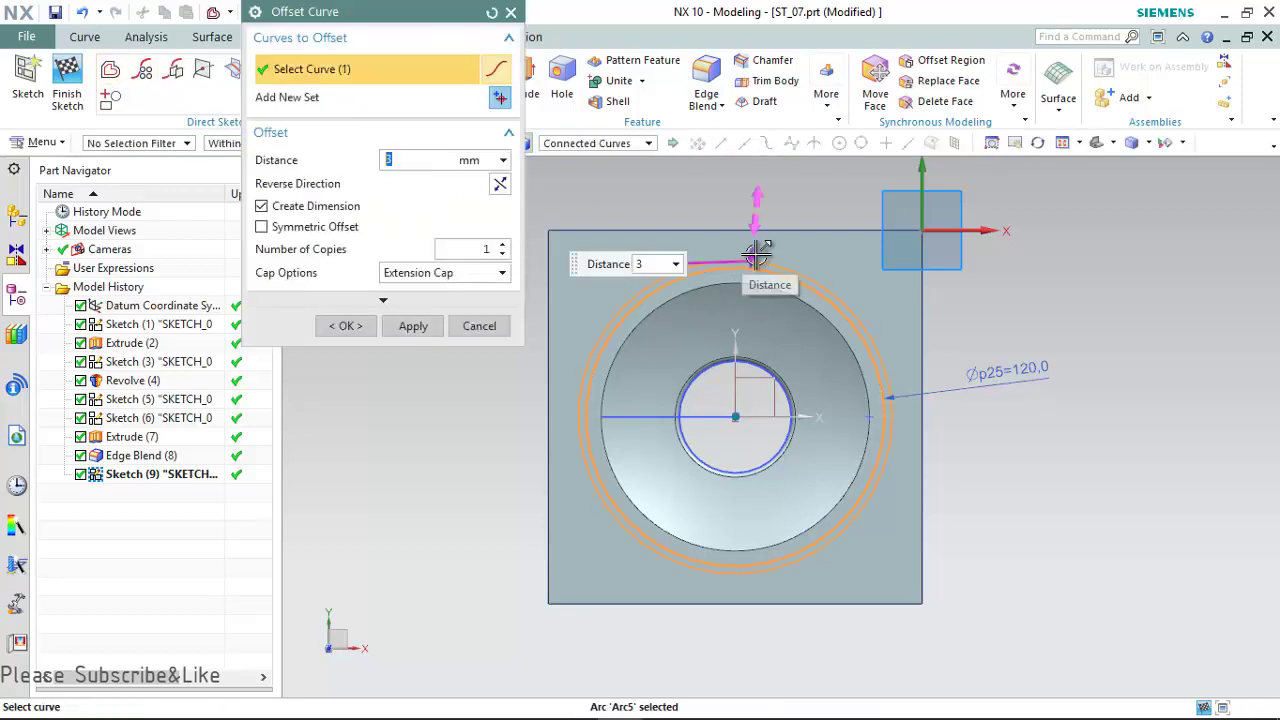
{"action": "left_click", "coordinate": [356, 326]}
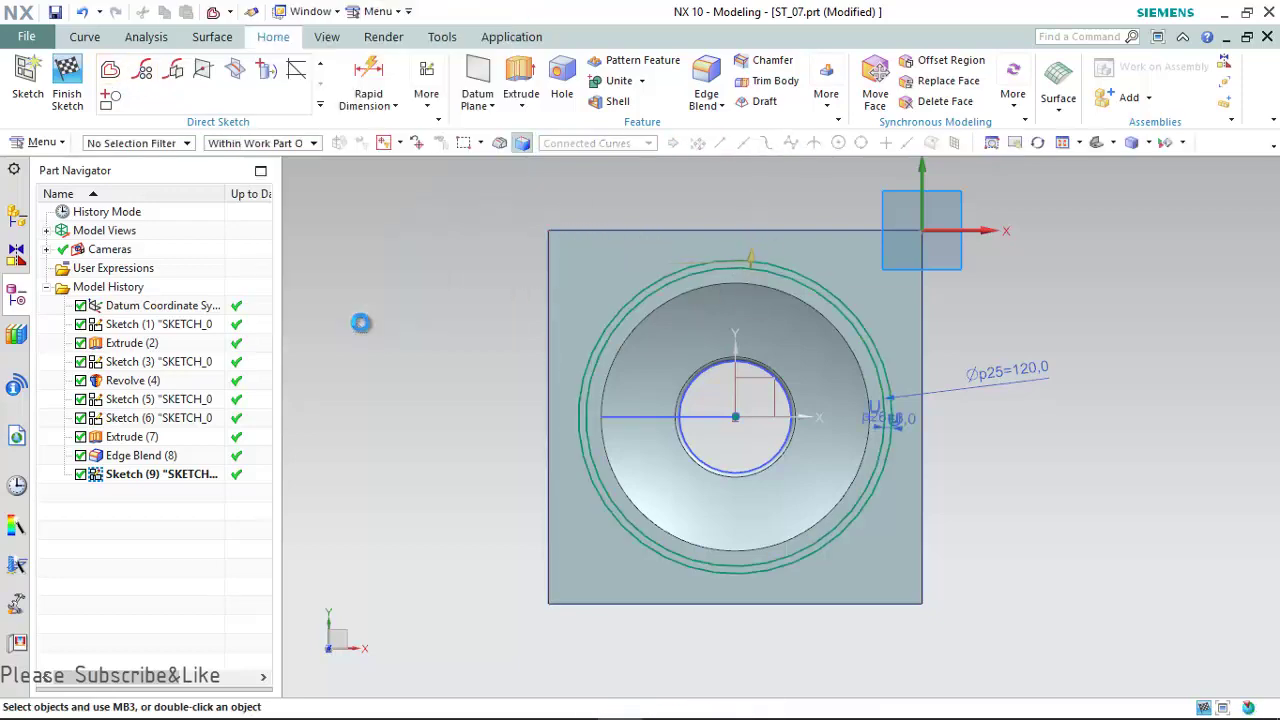
- Extrude both concentric circles to -2 mm with Boolean Subtract, then switch to Top view
{"action": "middle_click_drag", "start_coordinate": [454, 362], "coordinate": [510, 118]}
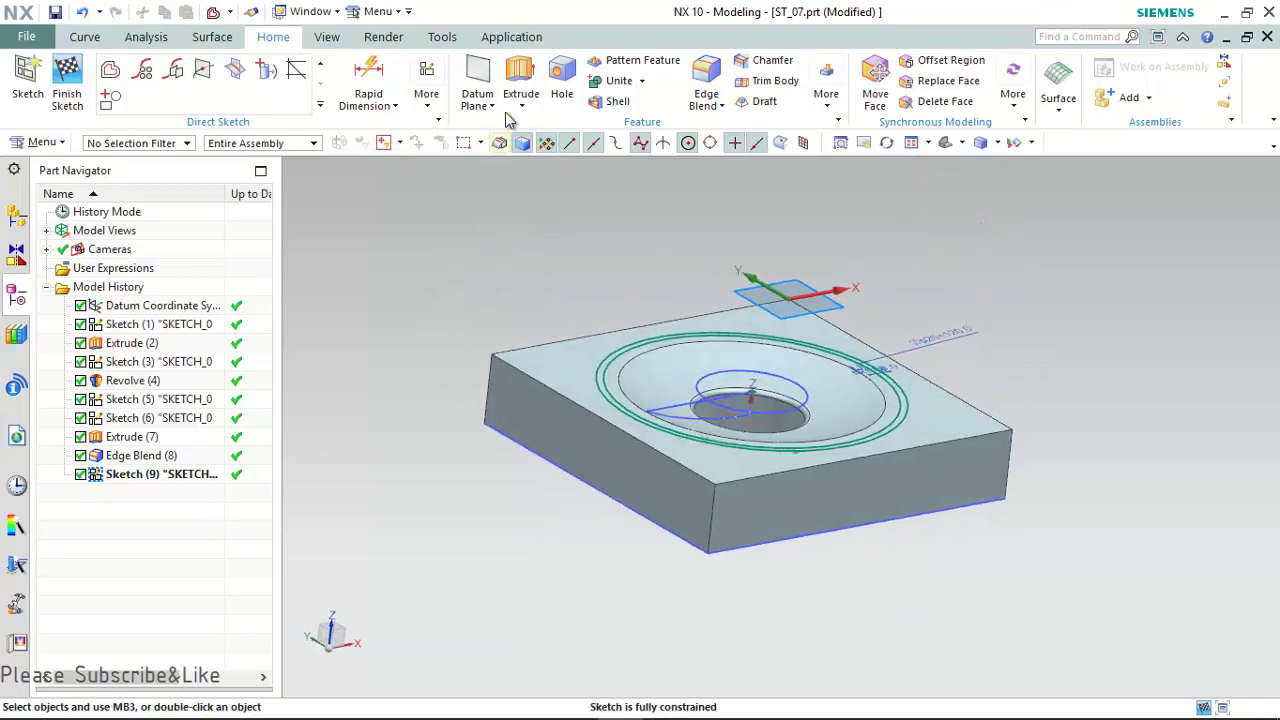
{"action": "left_click", "coordinate": [520, 85]}
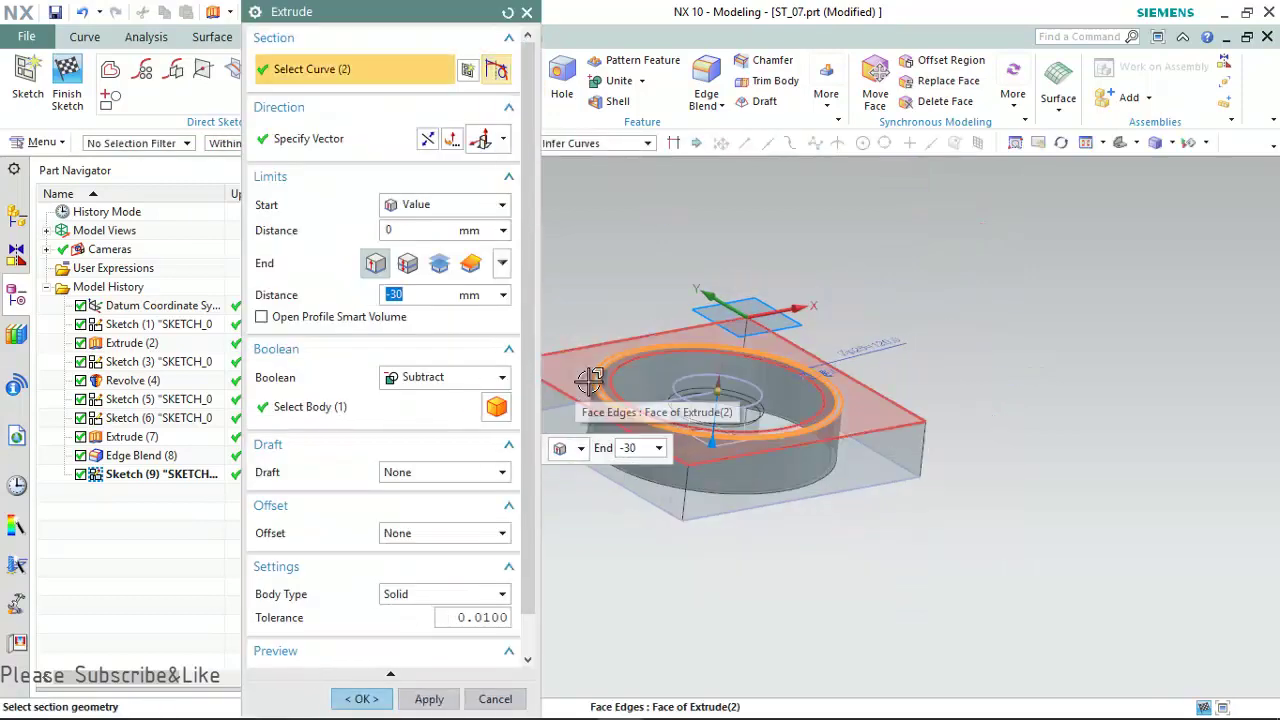
{"action": "scroll", "coordinate": [610, 385], "scroll_direction": "up", "scroll_amount": 3}
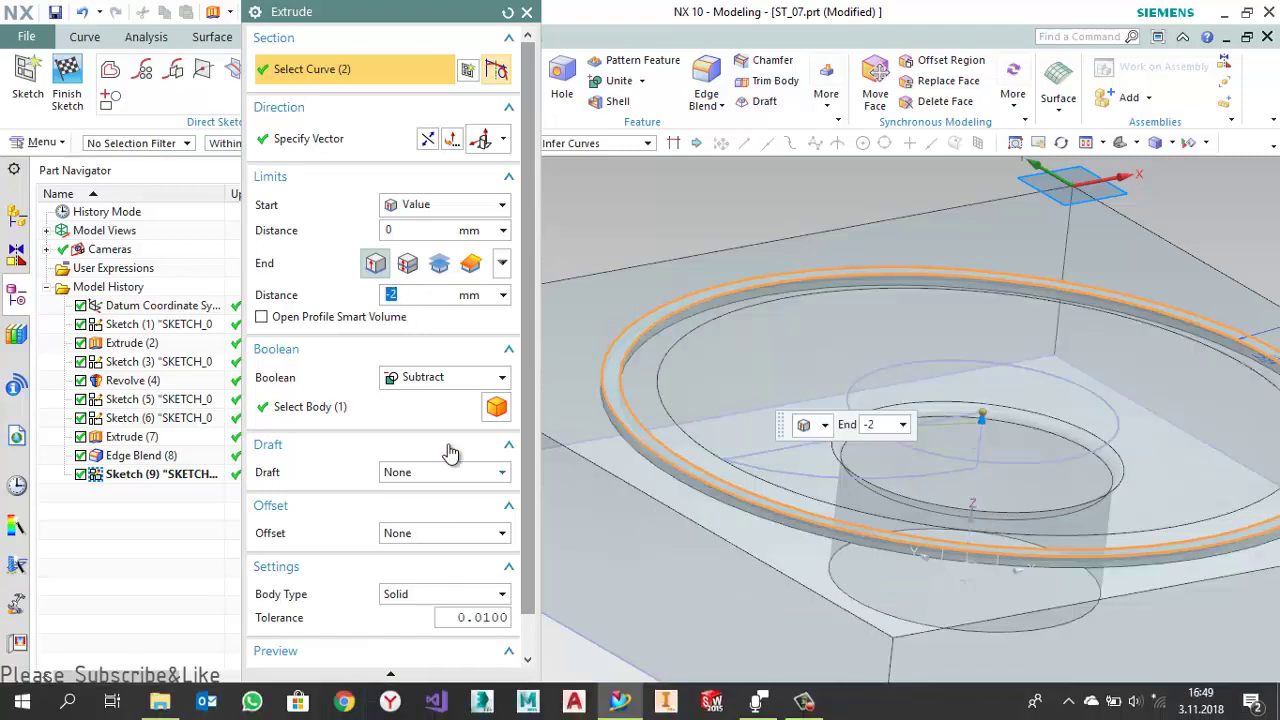
{"action": "left_click", "coordinate": [362, 699]}
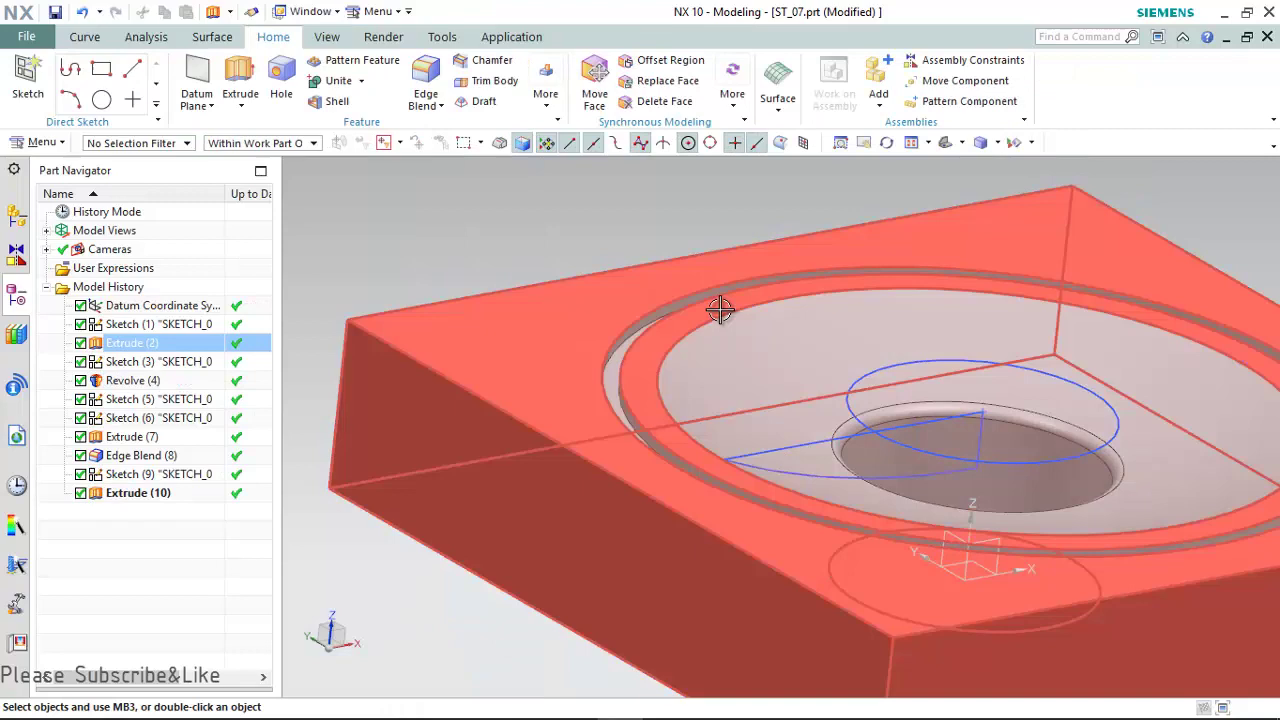
{"action": "scroll", "coordinate": [660, 334], "scroll_direction": "up", "scroll_amount": 3}
{"action": "scroll", "coordinate": [655, 348], "scroll_direction": "up", "scroll_amount": 2}
{"action": "scroll", "coordinate": [655, 348], "scroll_direction": "down", "scroll_amount": 5}
{"action": "scroll", "coordinate": [657, 343], "scroll_direction": "down", "scroll_amount": 2}
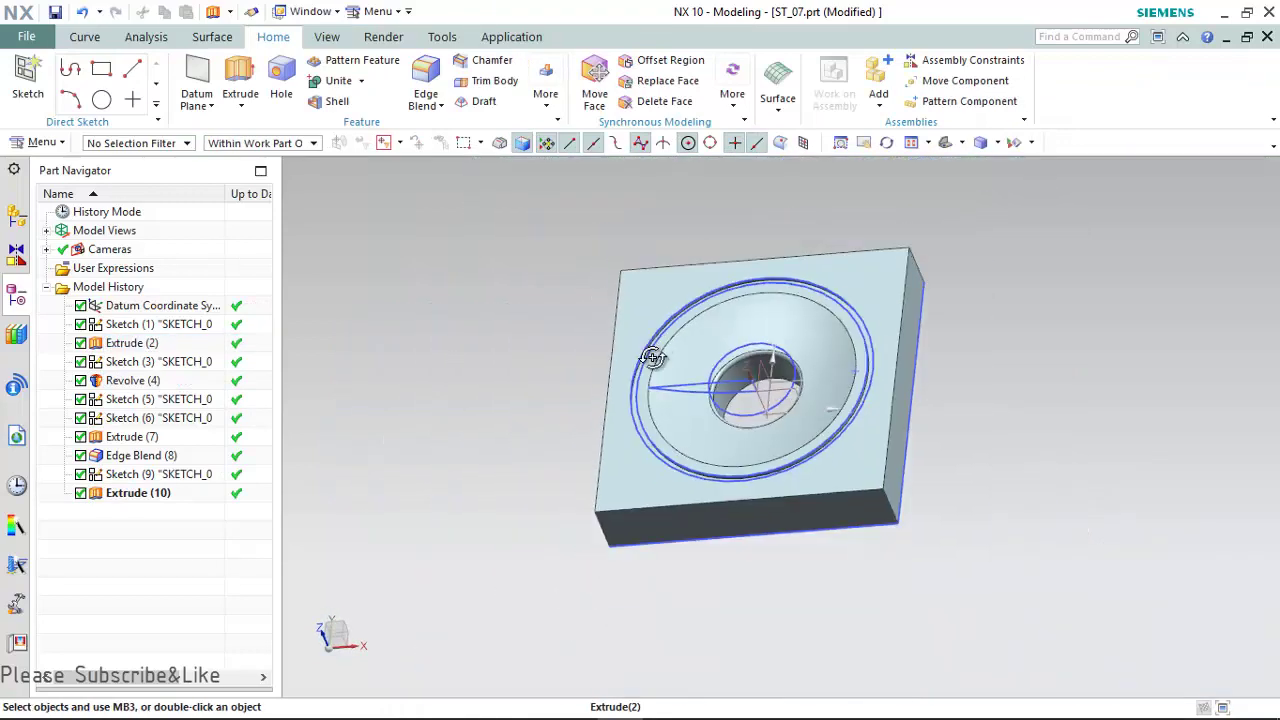
{"action": "key", "text": "ctrl+alt+t"}
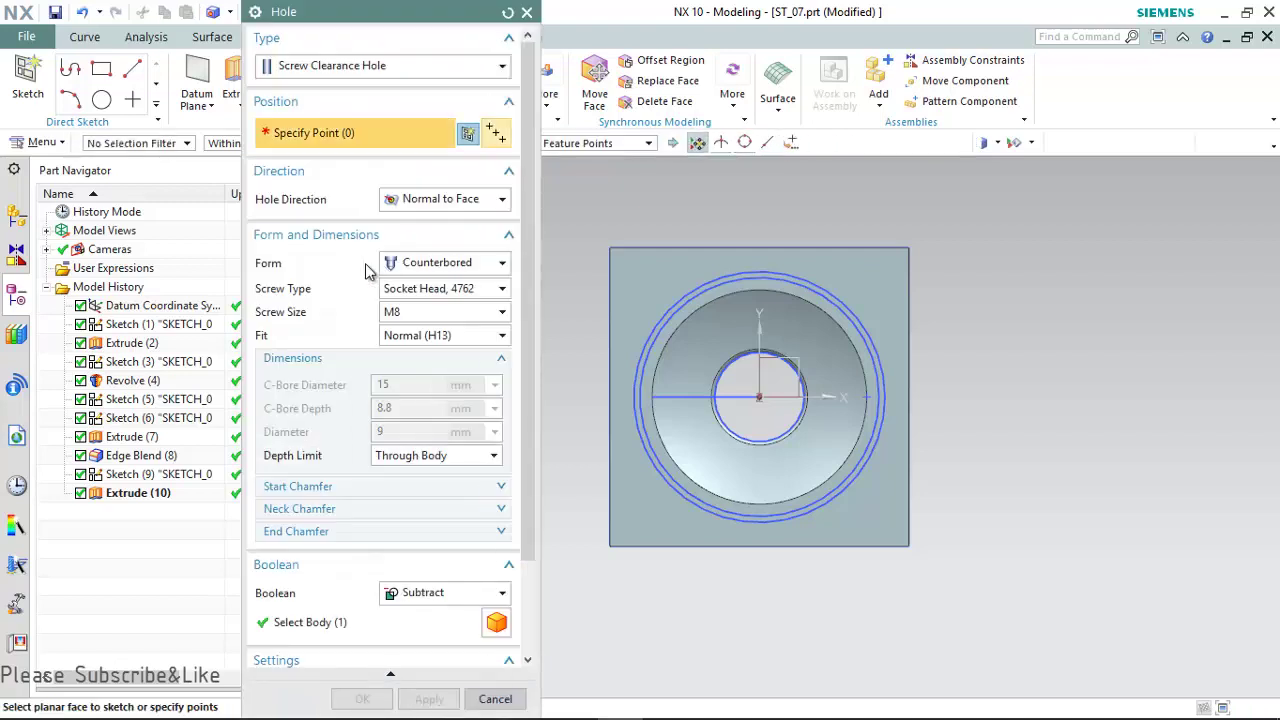
- Set the hole to Screw Clearance, Counterbored, Socket Head, M8, Through Body
{"action": "left_click", "coordinate": [341, 67]}
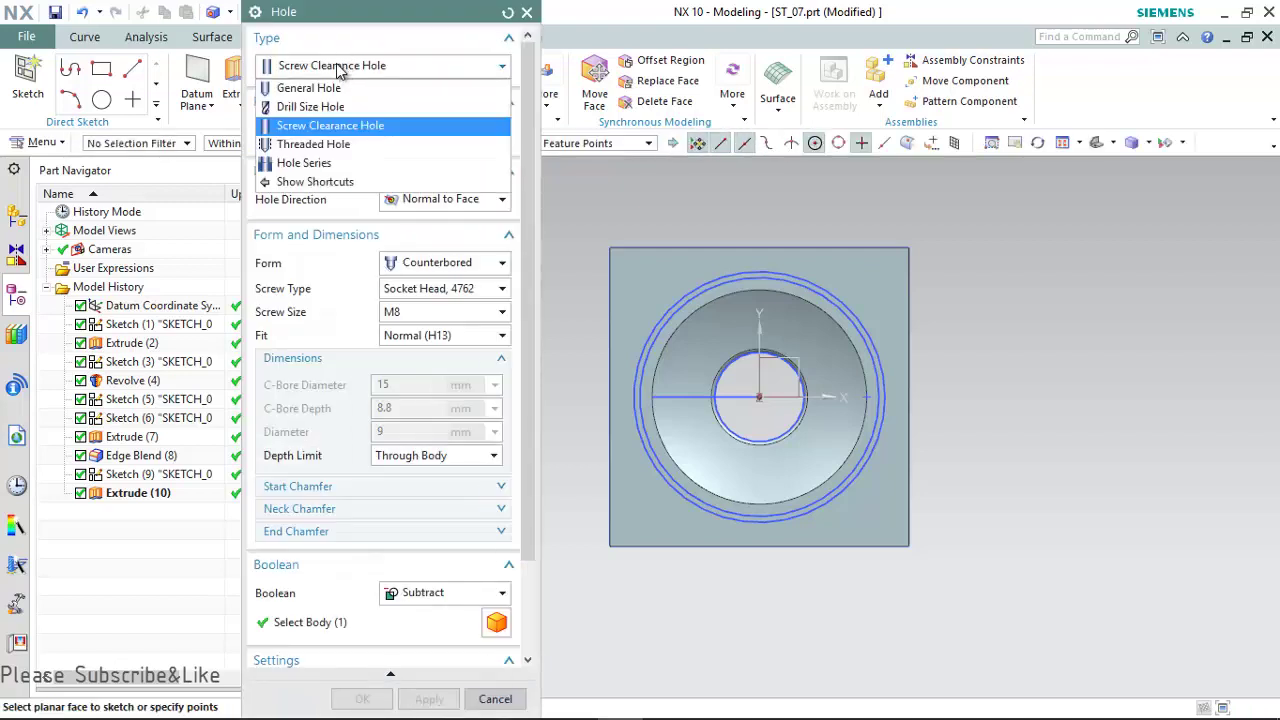
{"action": "left_click", "coordinate": [335, 126]}
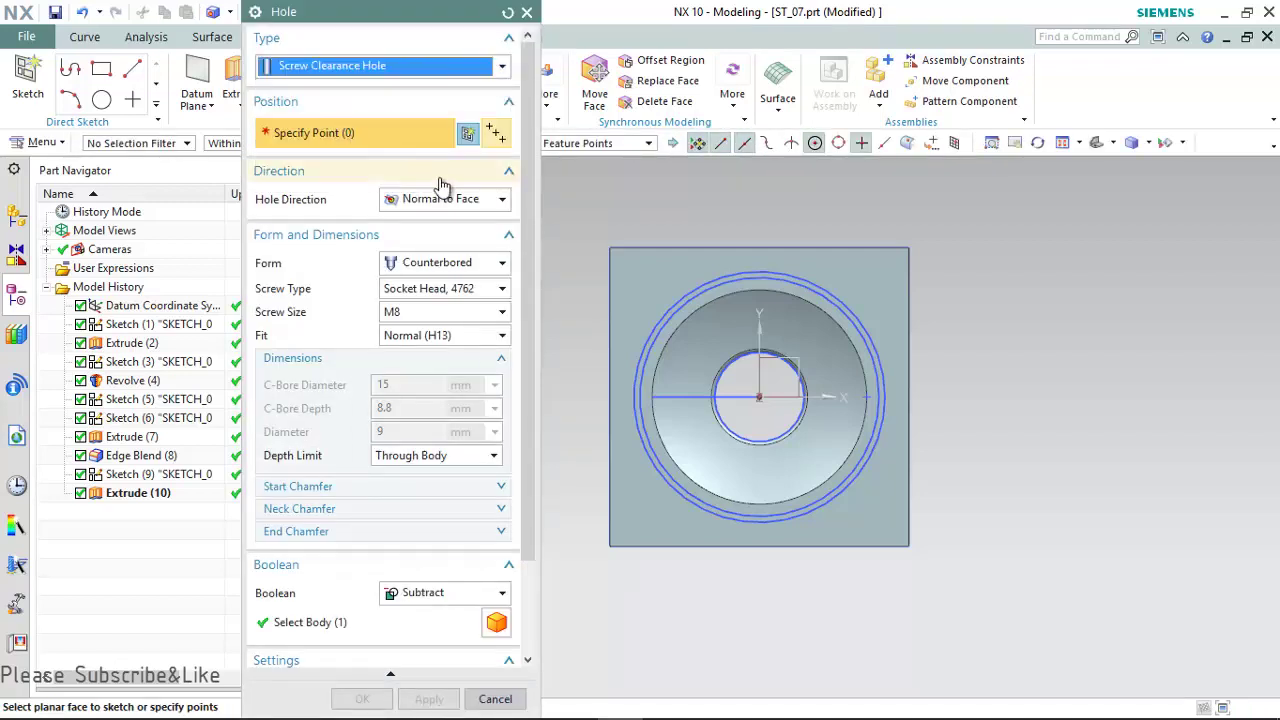
{"action": "left_click", "coordinate": [405, 262]}
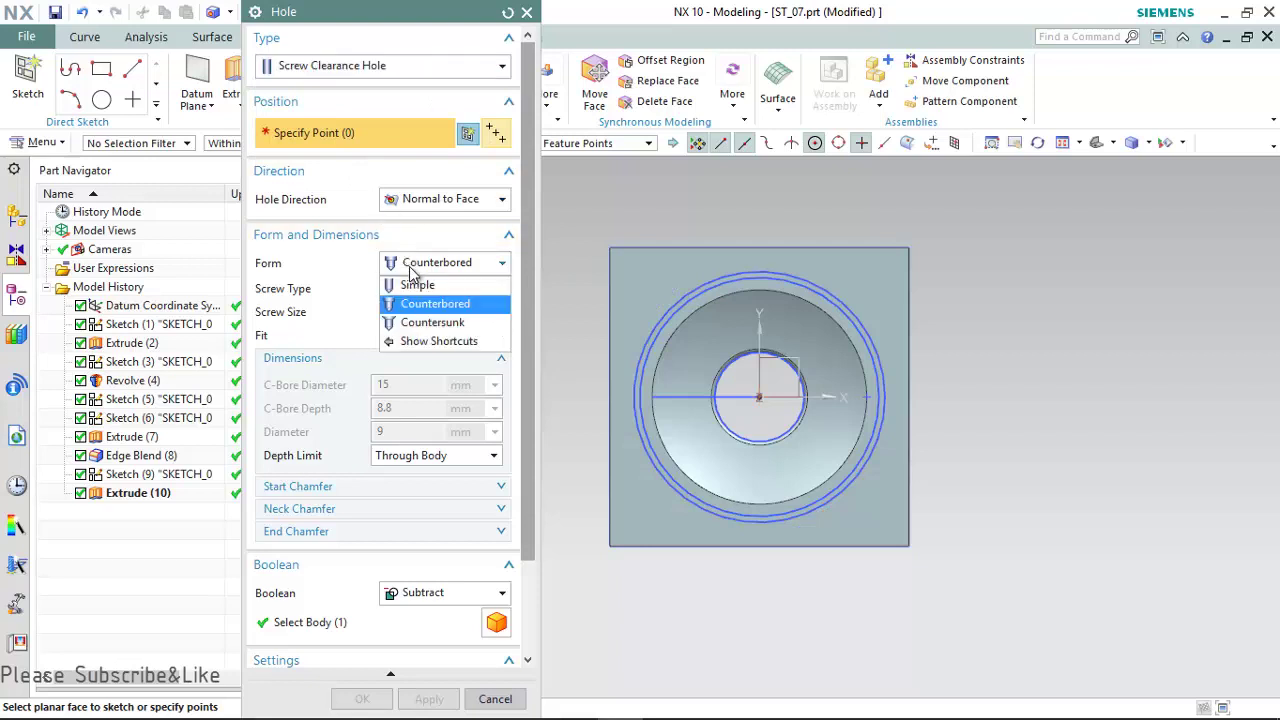
{"action": "left_click", "coordinate": [421, 316]}
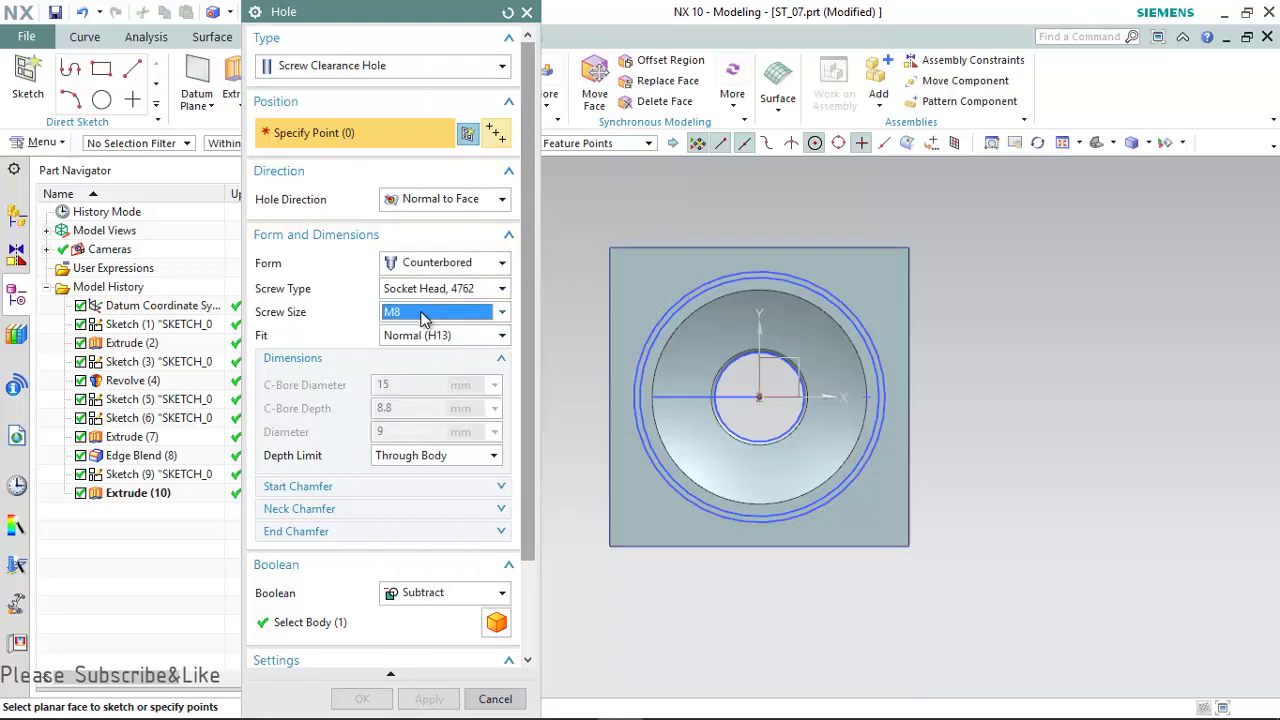
{"action": "left_click", "coordinate": [405, 457]}
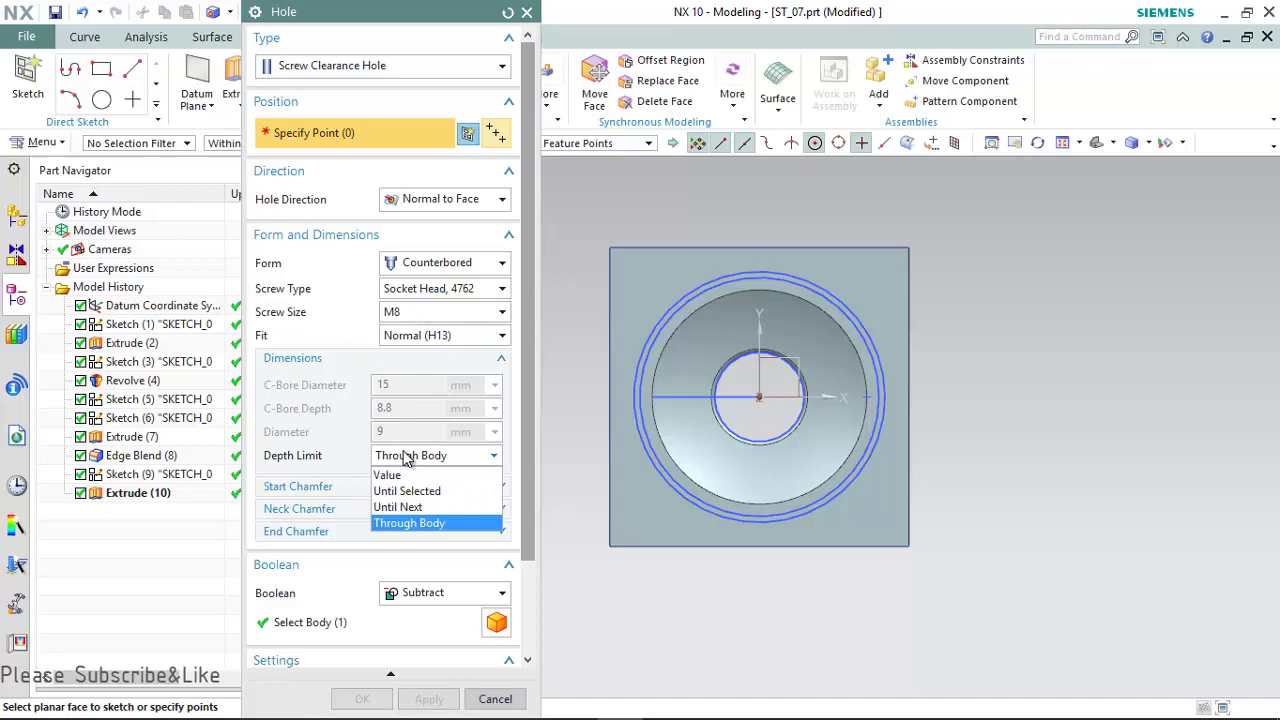
{"action": "scroll", "coordinate": [640, 262], "scroll_direction": "up", "scroll_amount": 1}
{"action": "scroll", "coordinate": [660, 300], "scroll_direction": "up", "scroll_amount": 2}
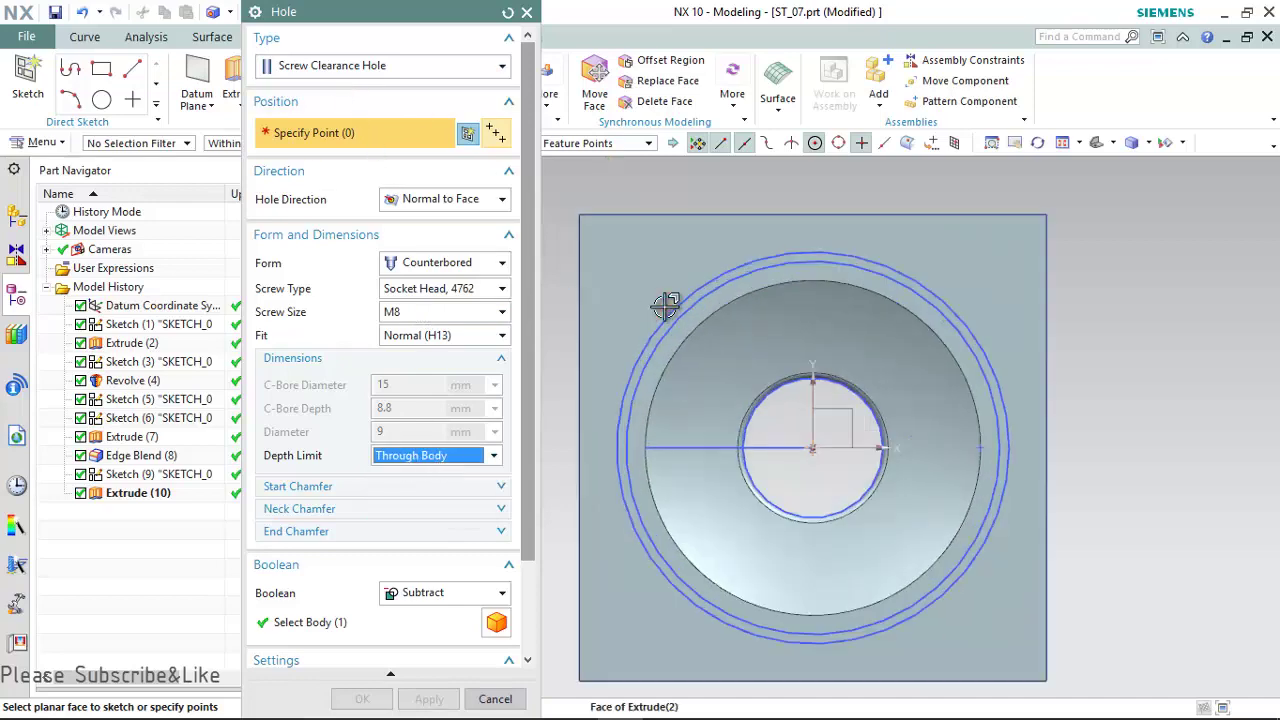
{"action": "scroll", "coordinate": [650, 290], "scroll_direction": "down", "scroll_amount": 2}
- Place a hole point and dimension it 15 mm from the block's left and top edges
{"action": "left_click", "coordinate": [637, 272]}
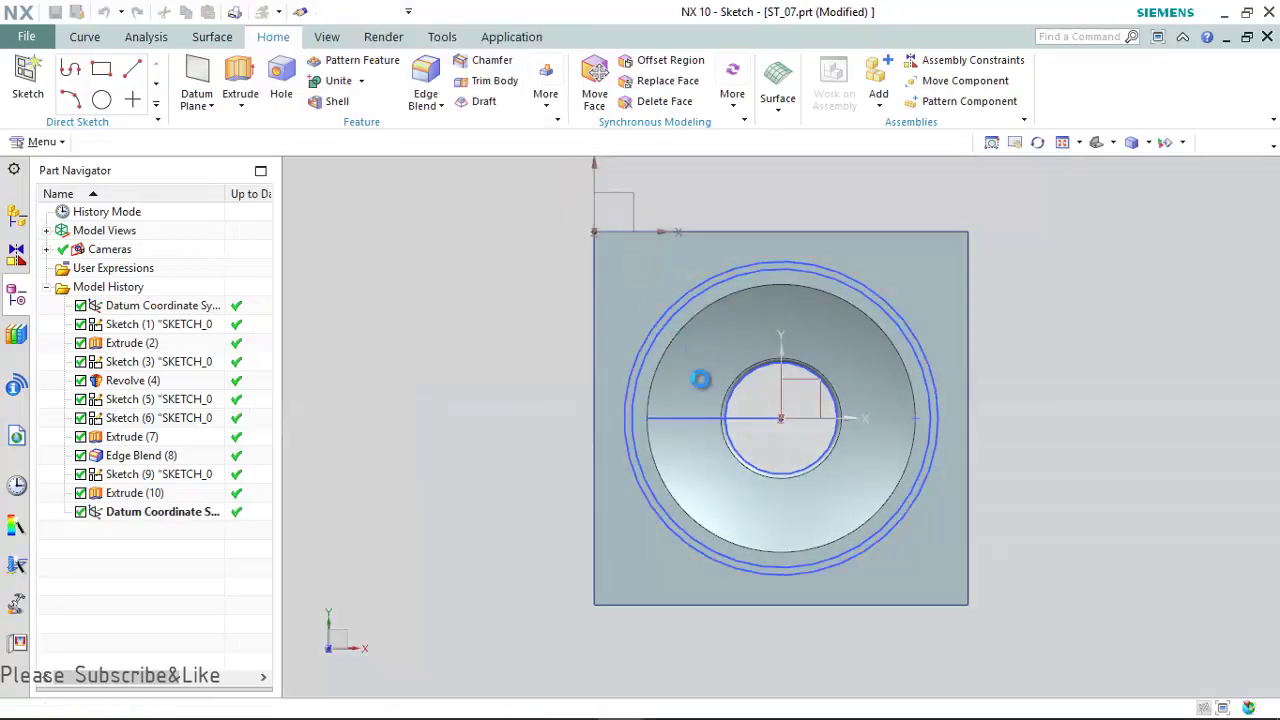
{"action": "left_click", "coordinate": [938, 568]}
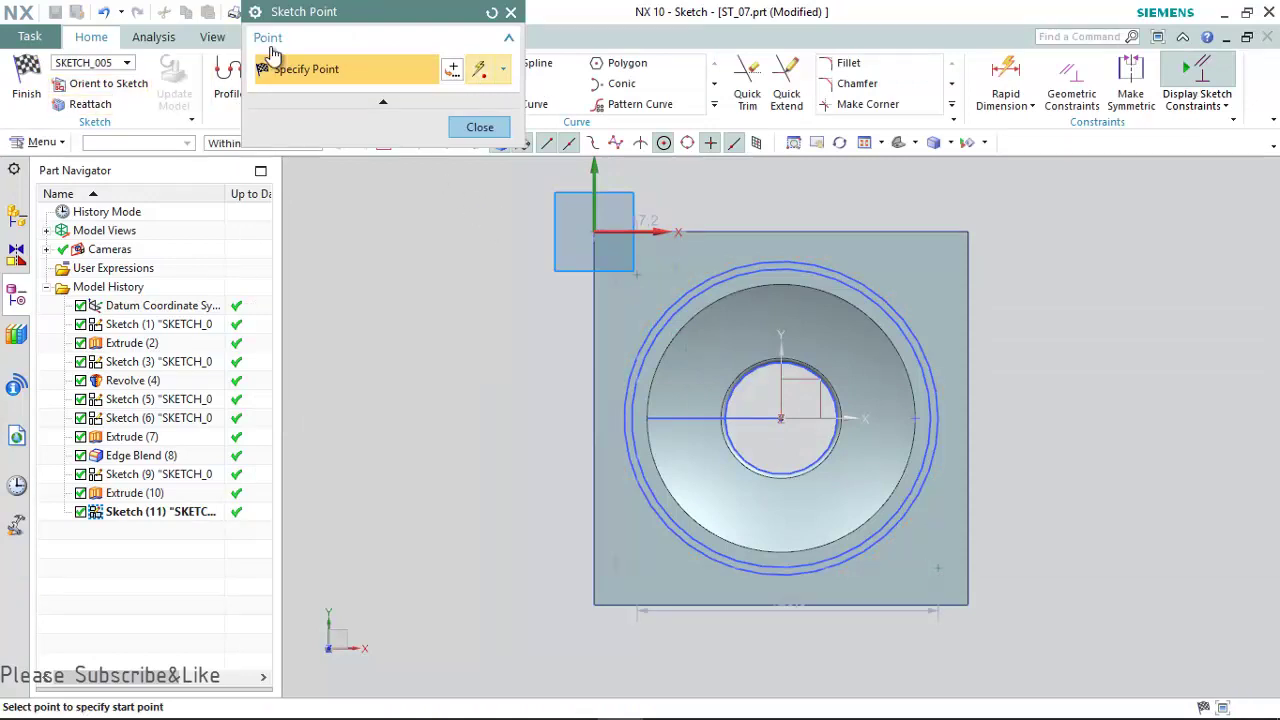
{"action": "left_click_drag", "start_coordinate": [300, 12], "coordinate": [220, 169]}
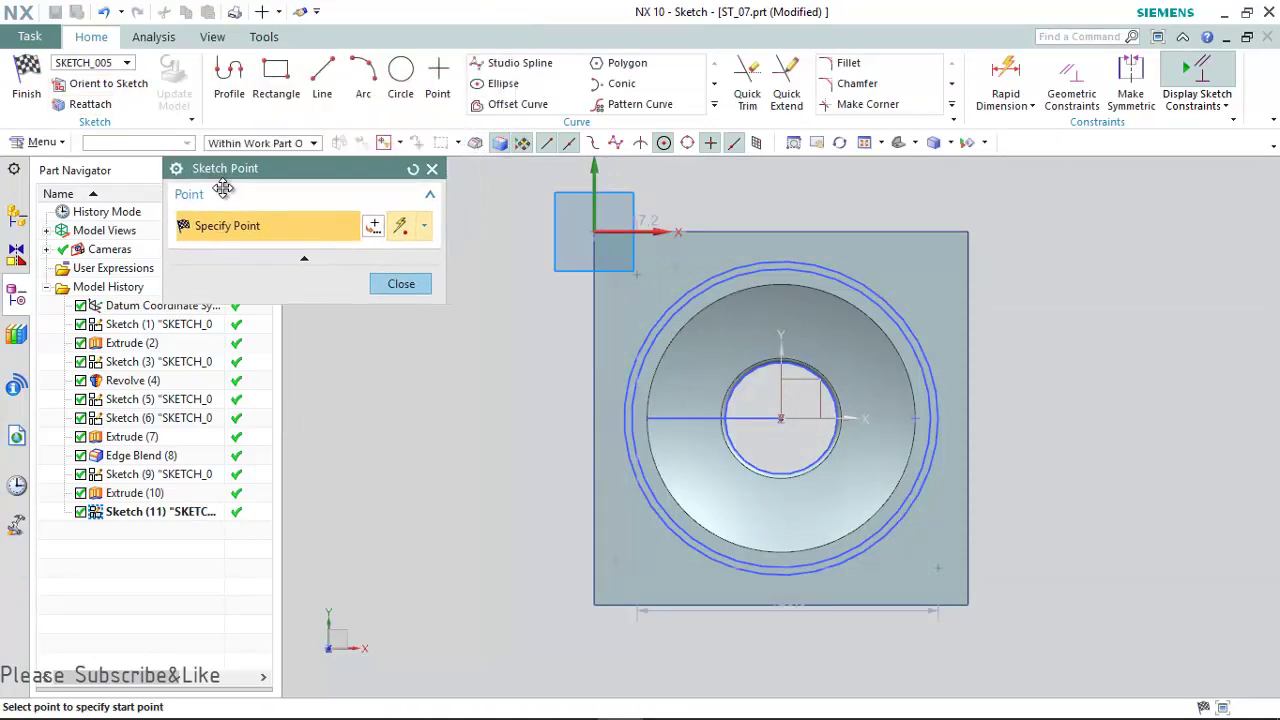
{"action": "left_click", "coordinate": [1006, 78]}
{"action": "scroll", "coordinate": [617, 294], "scroll_direction": "up", "scroll_amount": 2}
{"action": "left_click", "coordinate": [582, 272]}
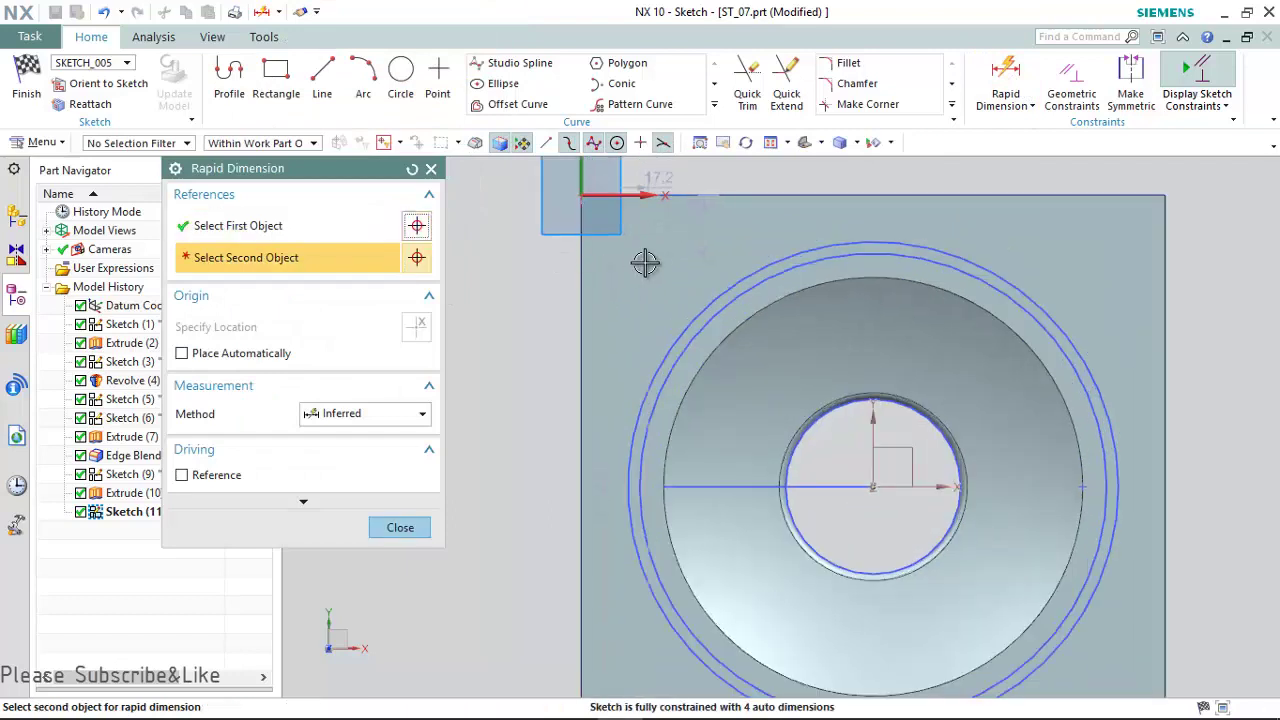
{"action": "left_click", "coordinate": [650, 262]}
{"action": "left_click", "coordinate": [516, 297]}
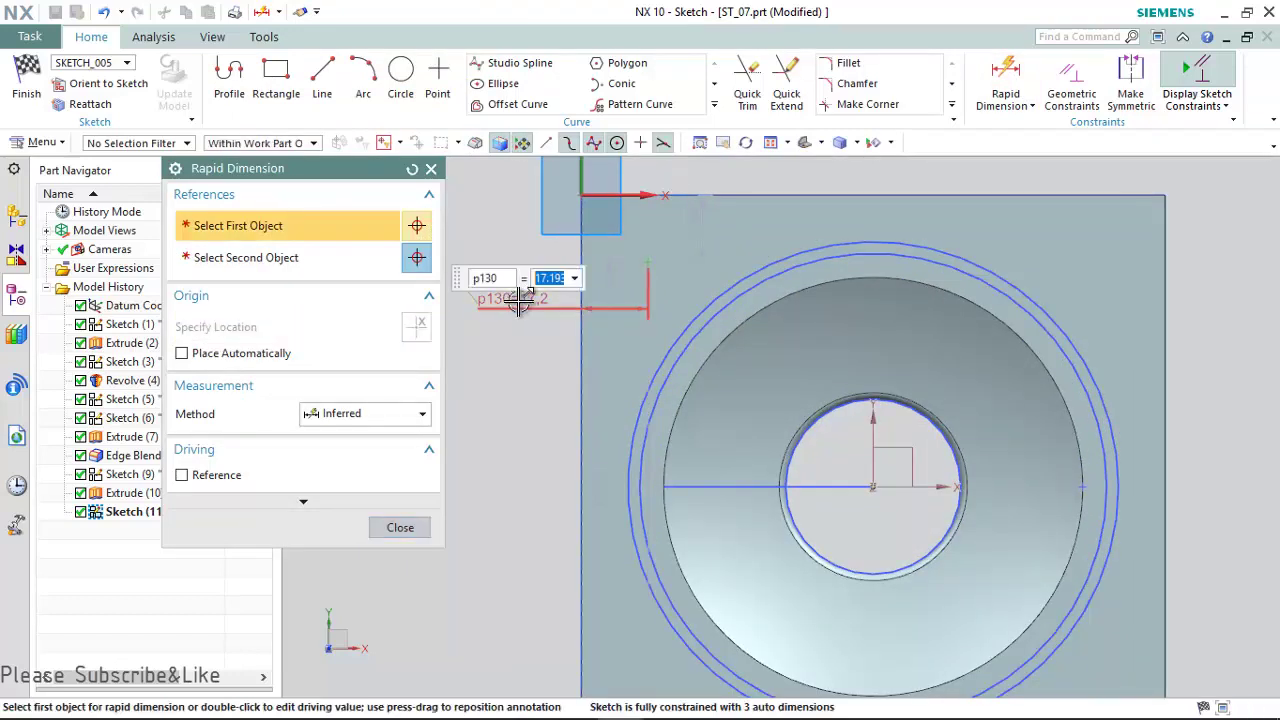
{"action": "type", "text": "15"}
{"action": "key", "text": "Return"}
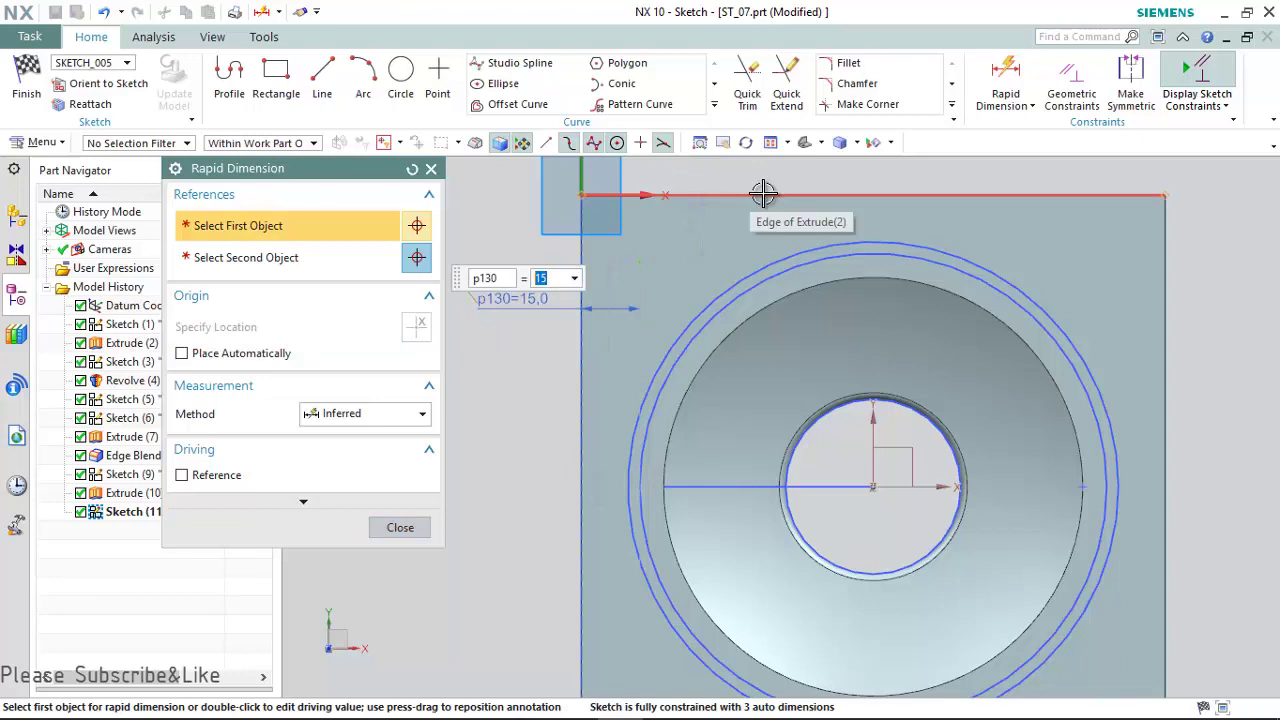
{"action": "left_click", "coordinate": [598, 265]}
{"action": "left_click", "coordinate": [726, 240]}
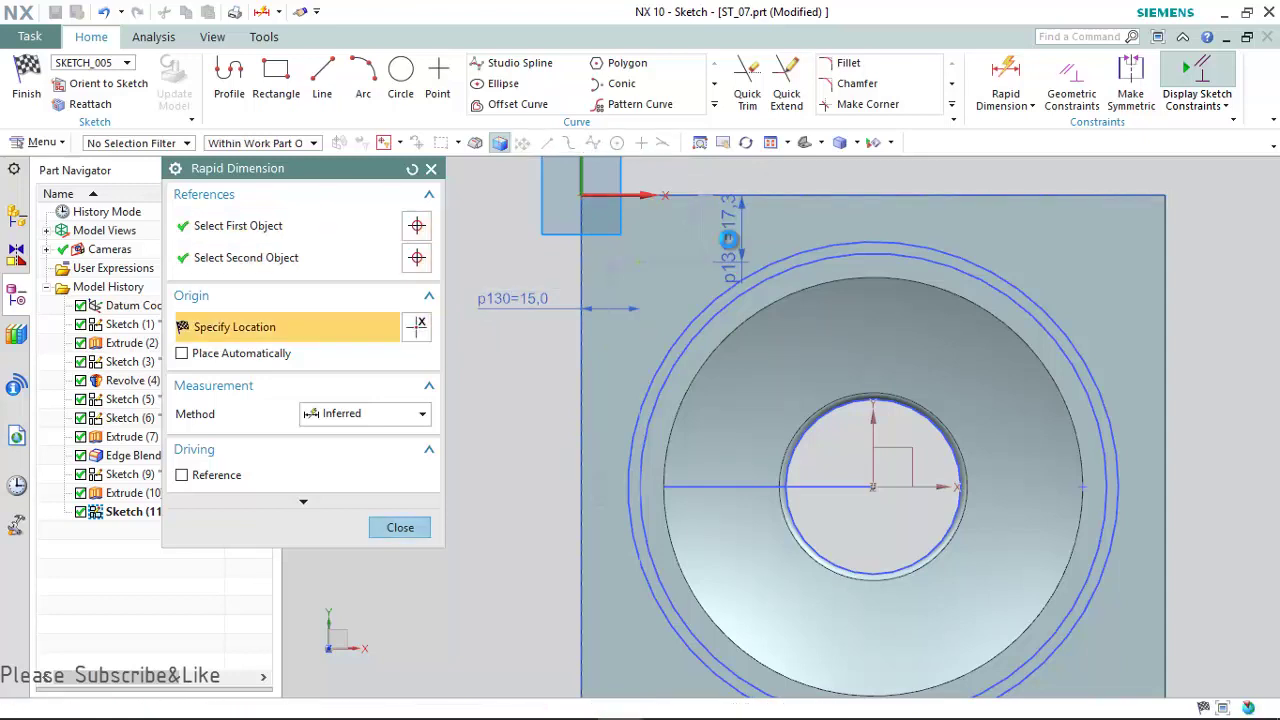
{"action": "left_click", "coordinate": [729, 240]}
- Dimension the lower-right hole point 15 mm from the block's bottom and right edges
{"action": "scroll", "coordinate": [729, 240], "scroll_direction": "down", "scroll_amount": 4}
{"action": "scroll", "coordinate": [894, 403], "scroll_direction": "up", "scroll_amount": 4}
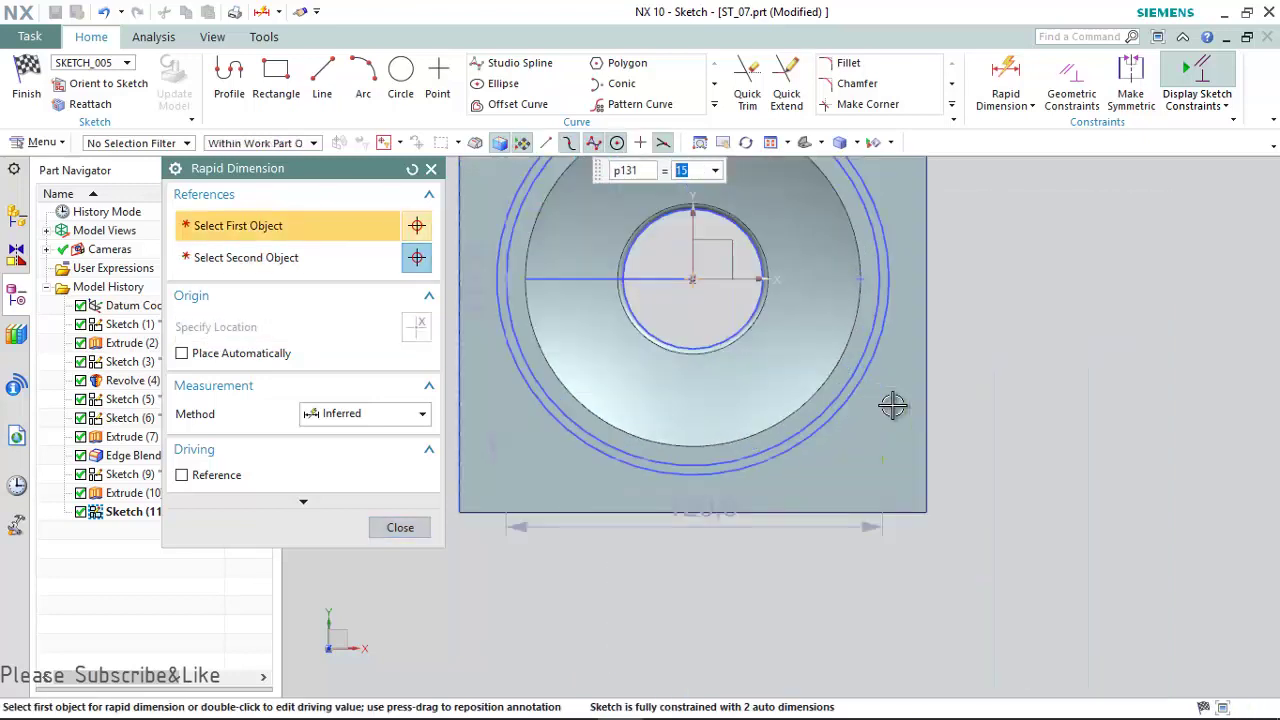
{"action": "left_click", "coordinate": [909, 537]}
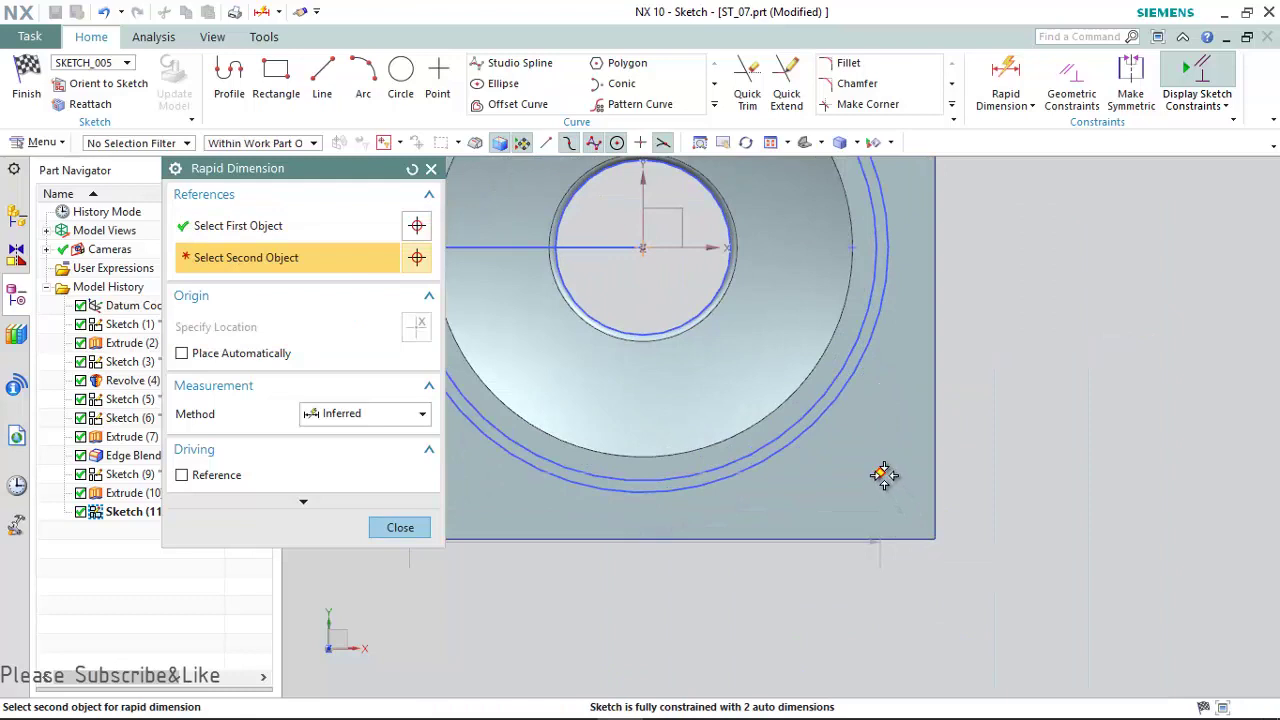
{"action": "left_click", "coordinate": [882, 474]}
{"action": "left_click", "coordinate": [1025, 497]}
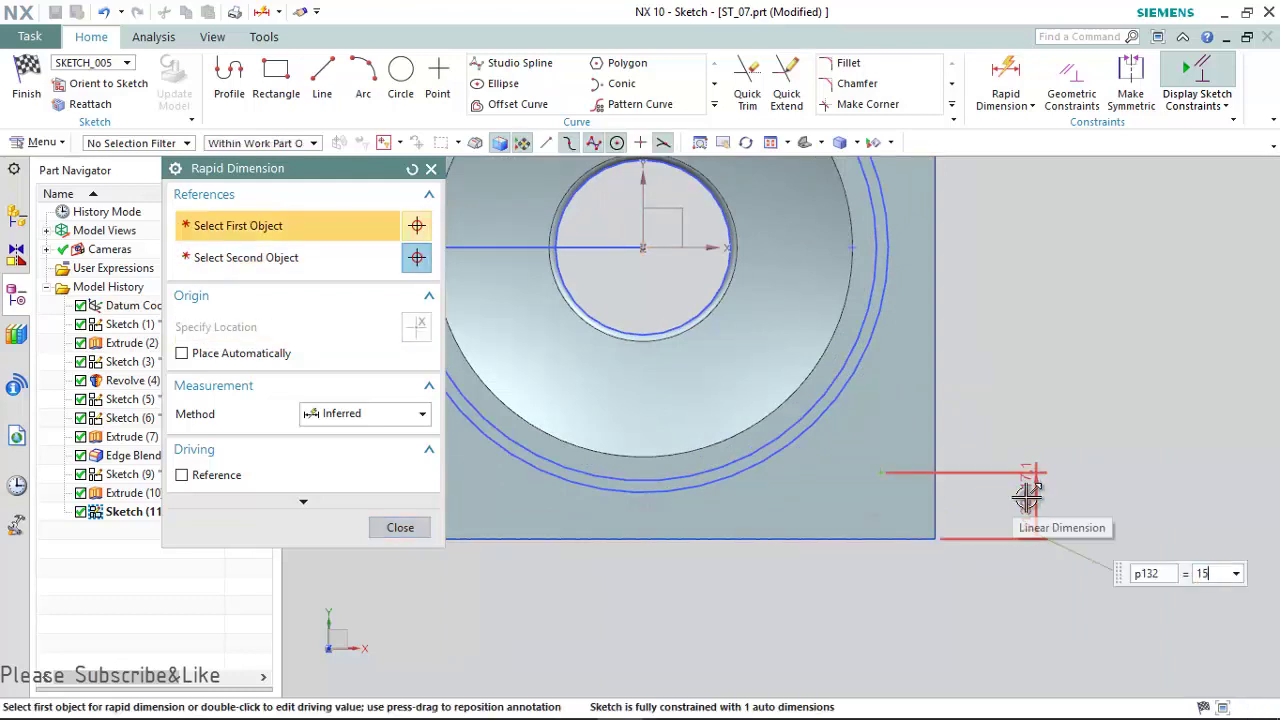
{"action": "left_click", "coordinate": [934, 457]}
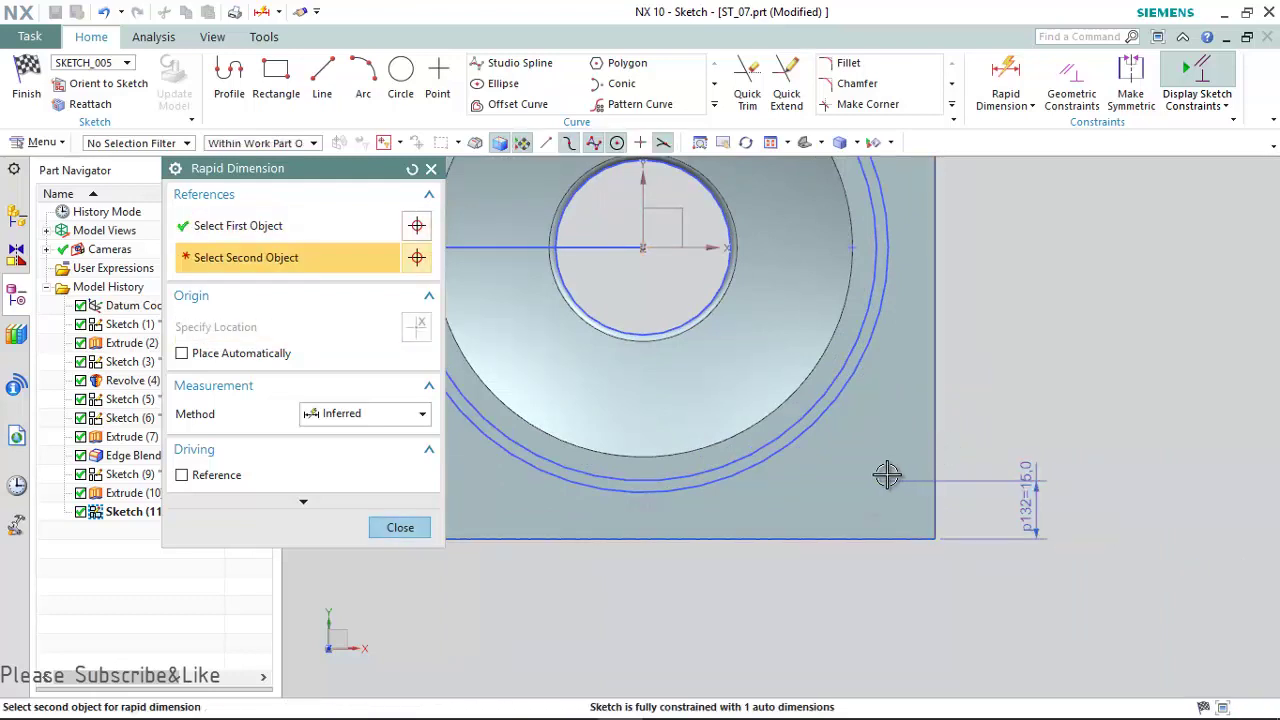
{"action": "left_click", "coordinate": [887, 476]}
{"action": "left_click", "coordinate": [993, 425]}
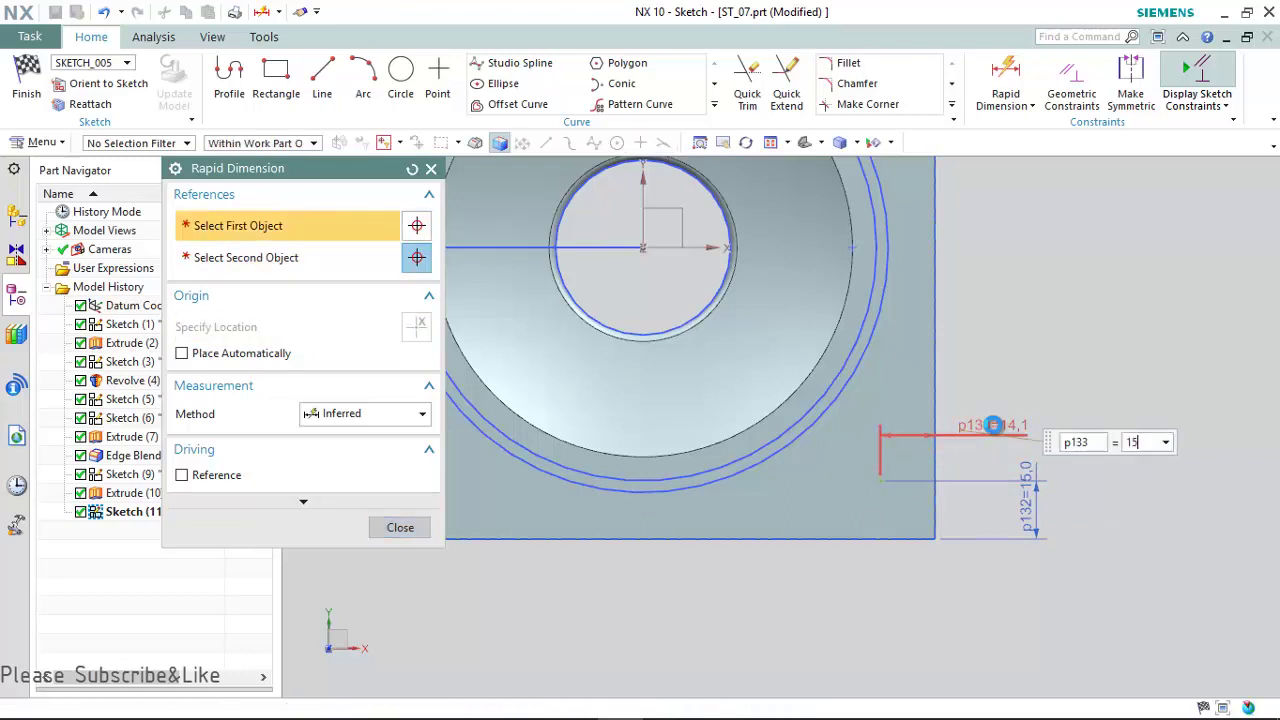
{"action": "left_click", "coordinate": [400, 527]}
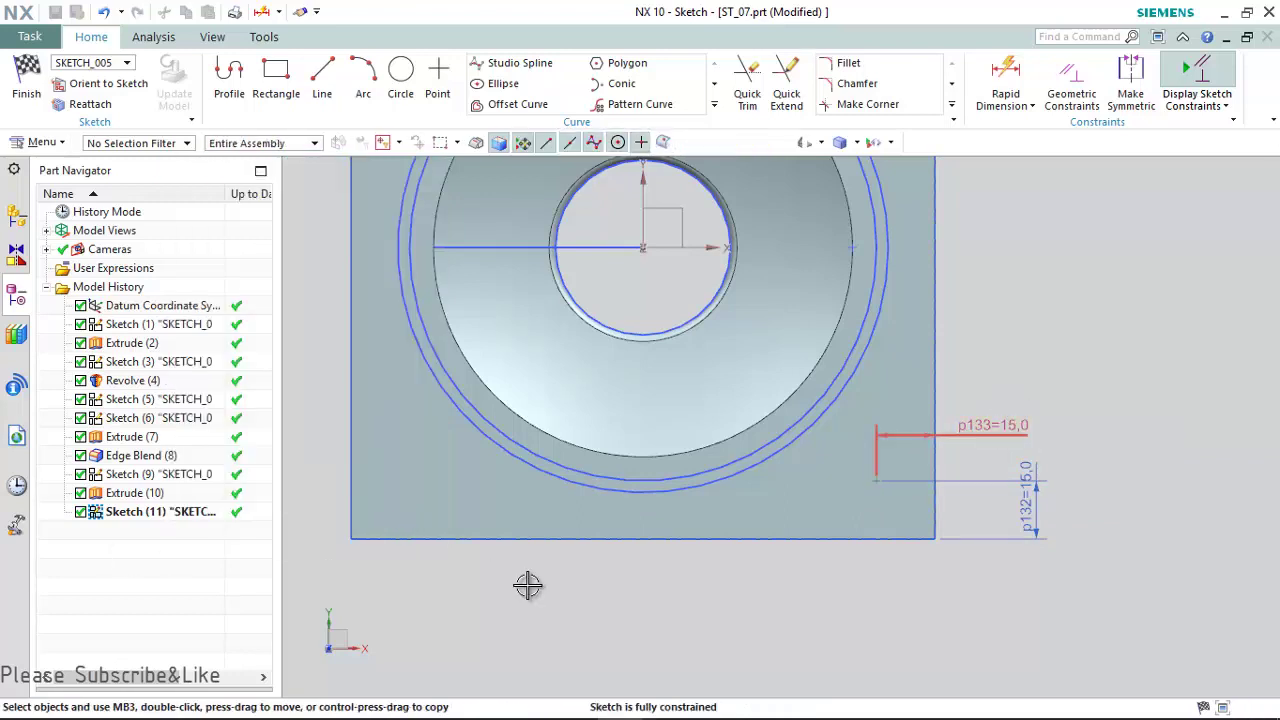
- Finish the point sketch and create the two M8 counterbored holes at opposite corners
{"action": "left_click", "coordinate": [15, 68]}
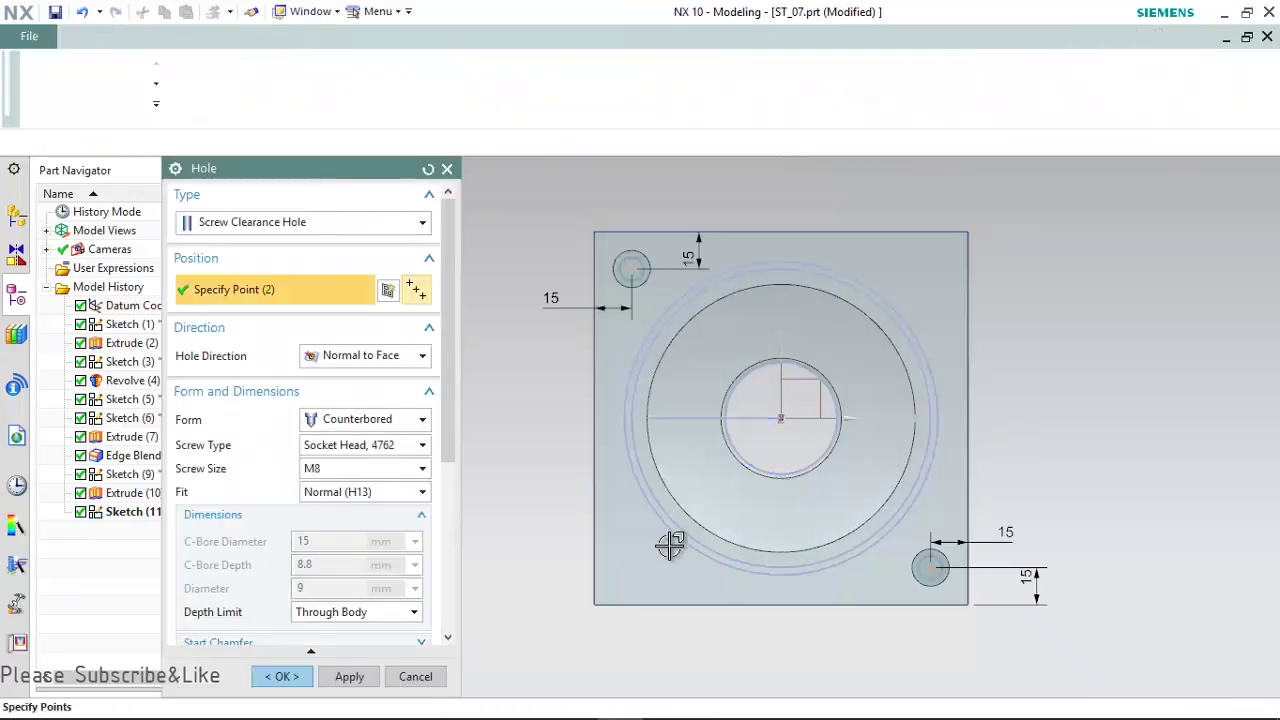
{"action": "middle_click_drag", "start_coordinate": [736, 500], "coordinate": [746, 418]}
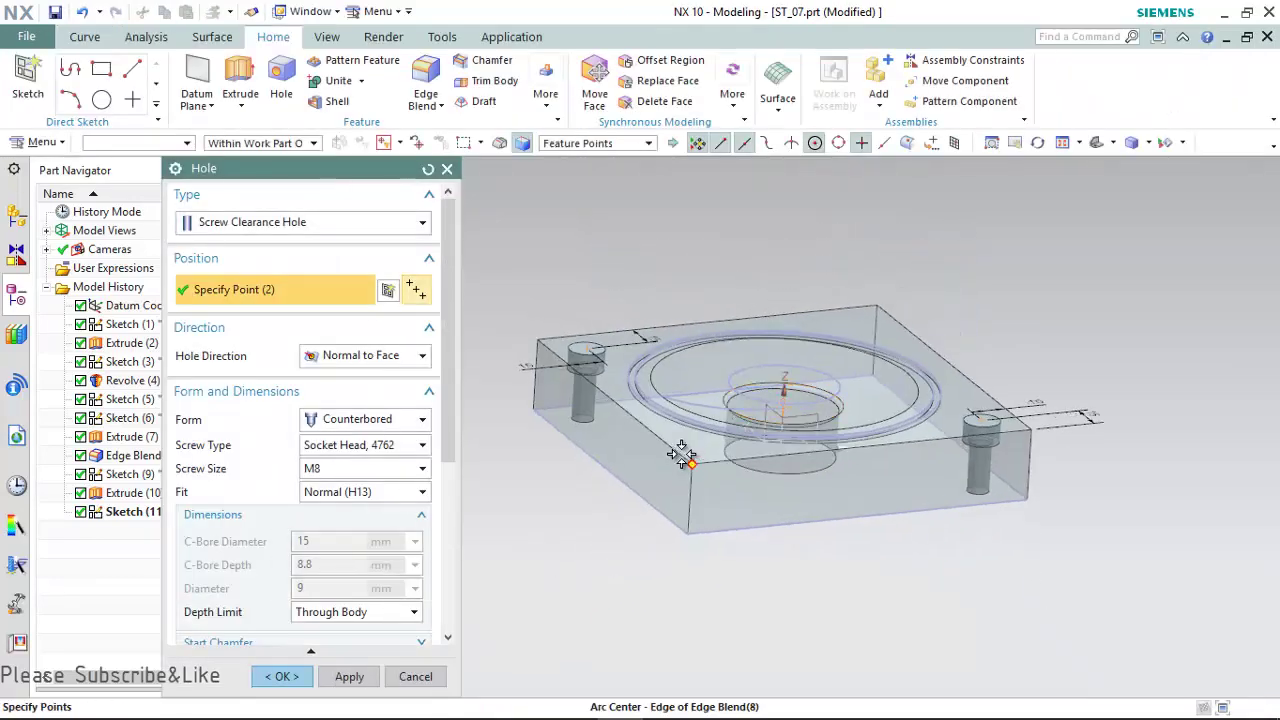
{"action": "middle_click_drag", "start_coordinate": [671, 537], "coordinate": [643, 557]}
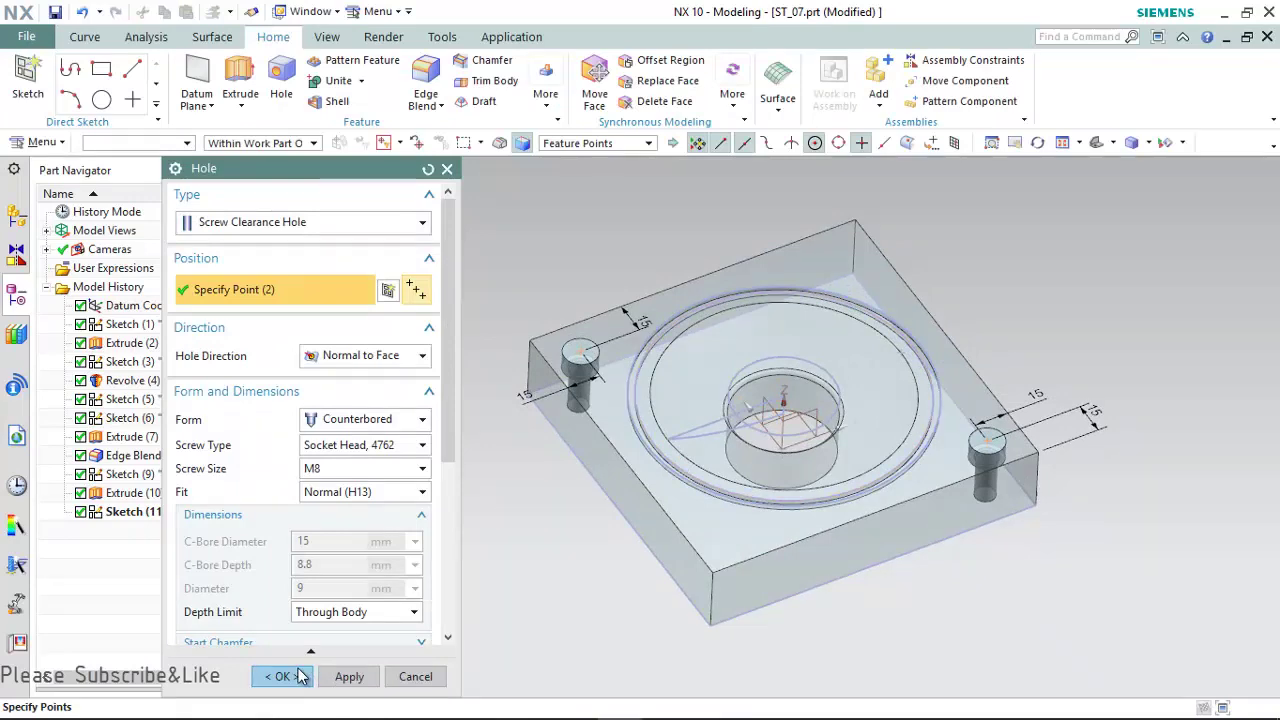
{"action": "left_click", "coordinate": [282, 677]}
{"action": "mouse_move", "coordinate": [680, 446]}
{"action": "middle_mouse_down"}
{"action": "mouse_move", "coordinate": [766, 411]}
{"action": "mouse_move", "coordinate": [751, 420]}
{"action": "middle_mouse_up"}
{"action": "middle_click_drag", "start_coordinate": [712, 320], "coordinate": [726, 349]}
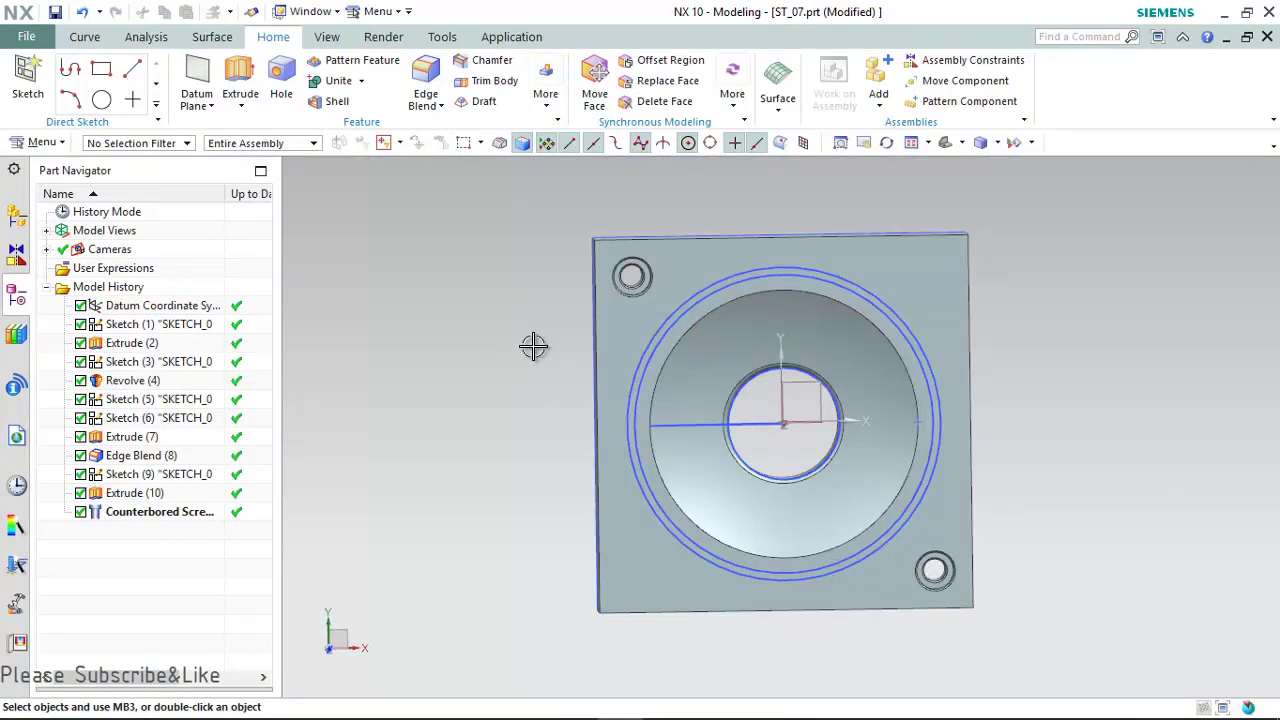
{"action": "key", "text": "F8"}
- Start a new hole feature with the General Hole type
{"action": "left_click", "coordinate": [240, 78]}
{"action": "left_click", "coordinate": [295, 80]}
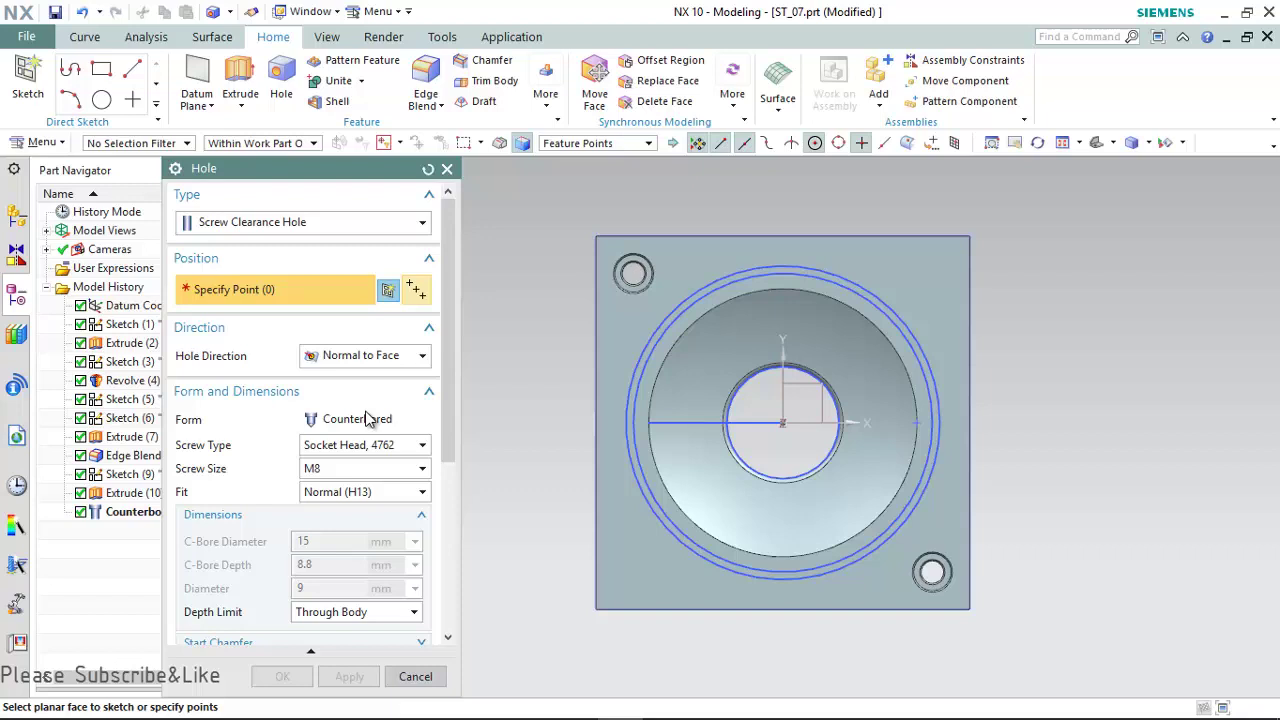
{"action": "left_click", "coordinate": [280, 222]}
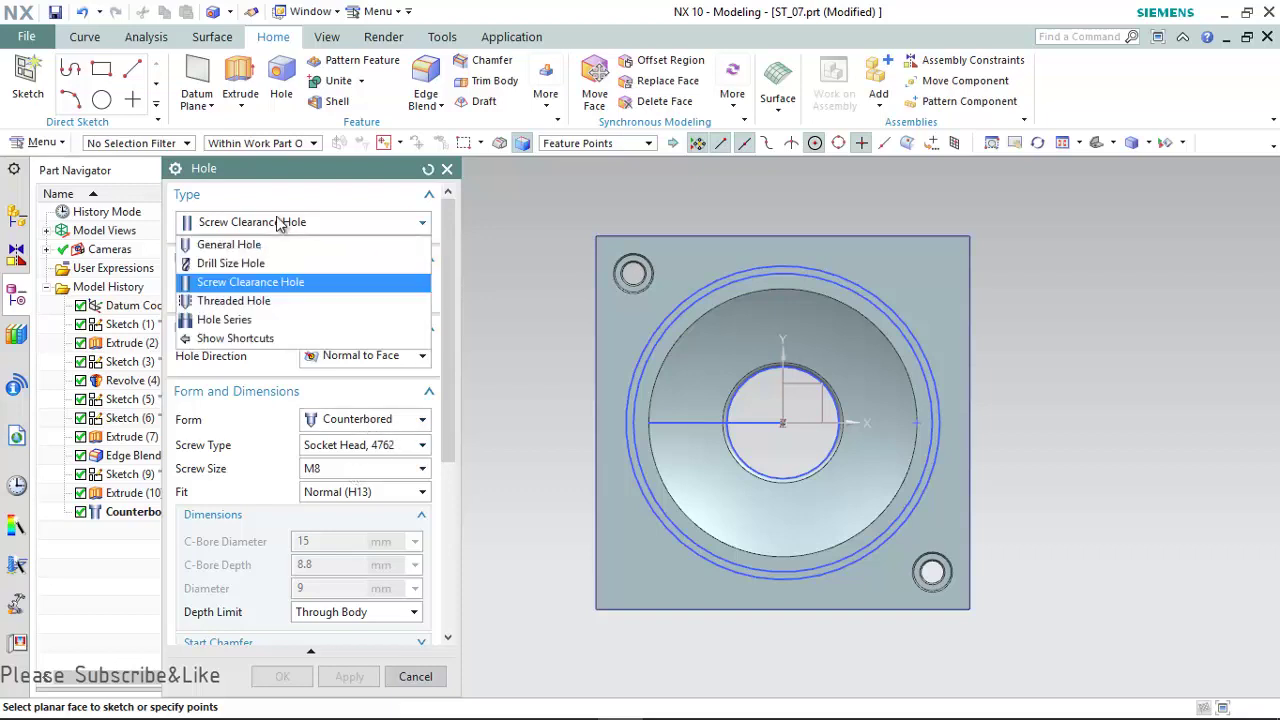
{"action": "left_click", "coordinate": [278, 243]}
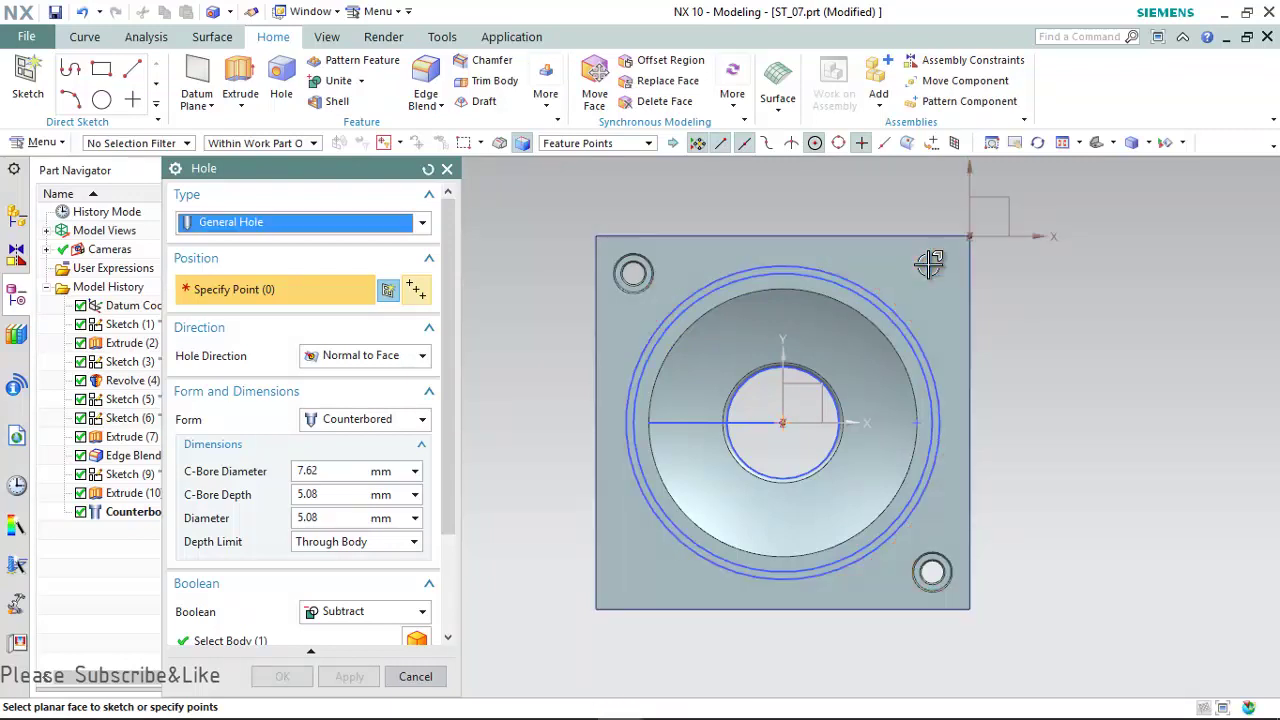
- Sketch hole points at the remaining two corners and create the holes
{"action": "left_click", "coordinate": [722, 510]}
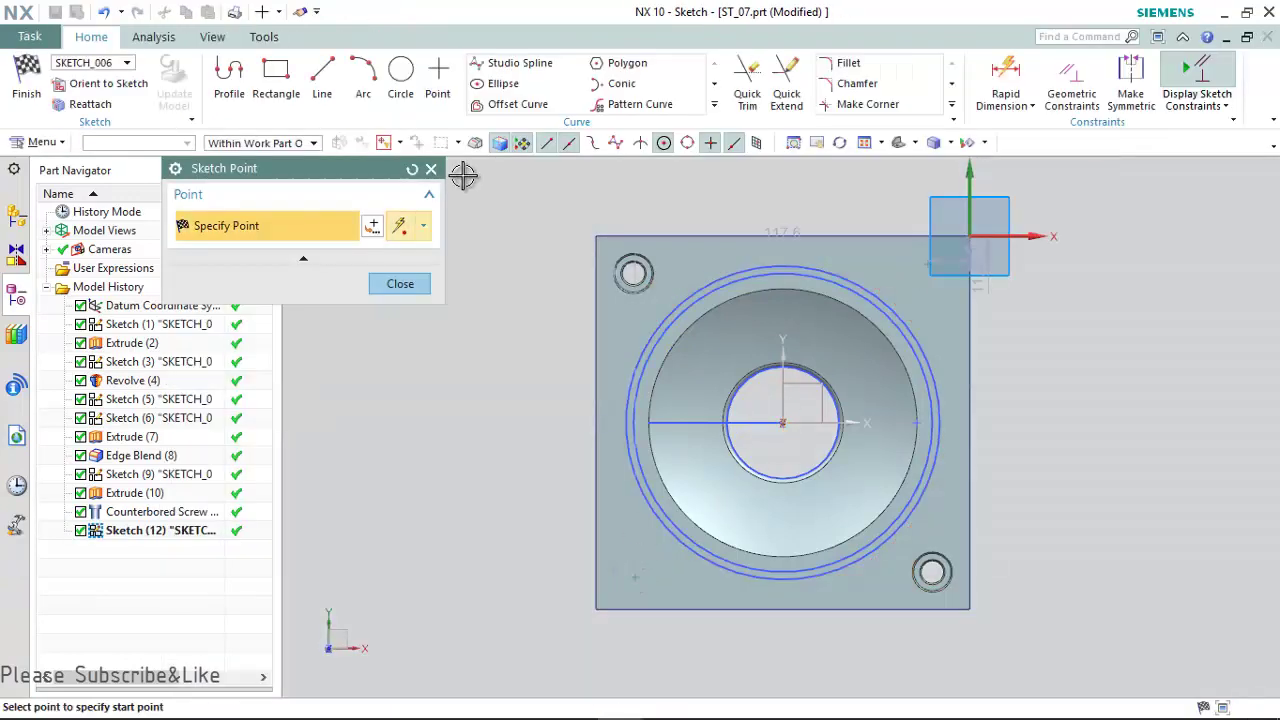
{"action": "left_click", "coordinate": [400, 284]}
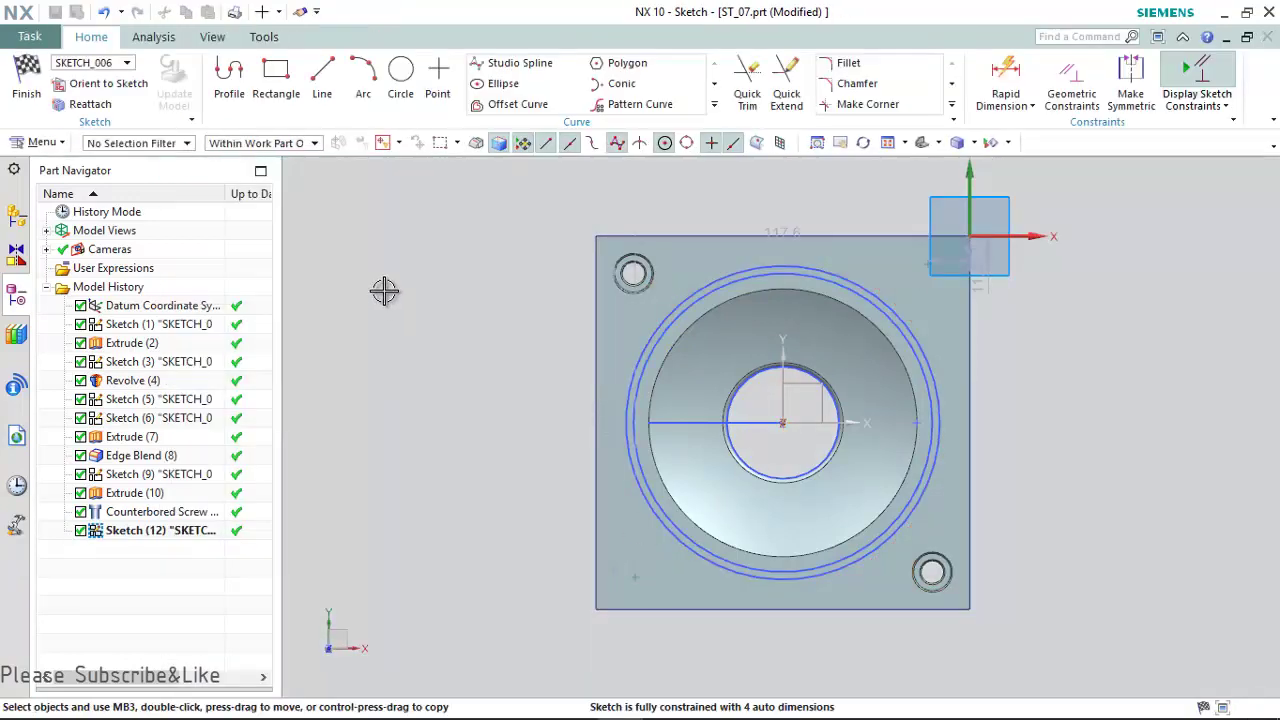
{"action": "left_click", "coordinate": [26, 98]}
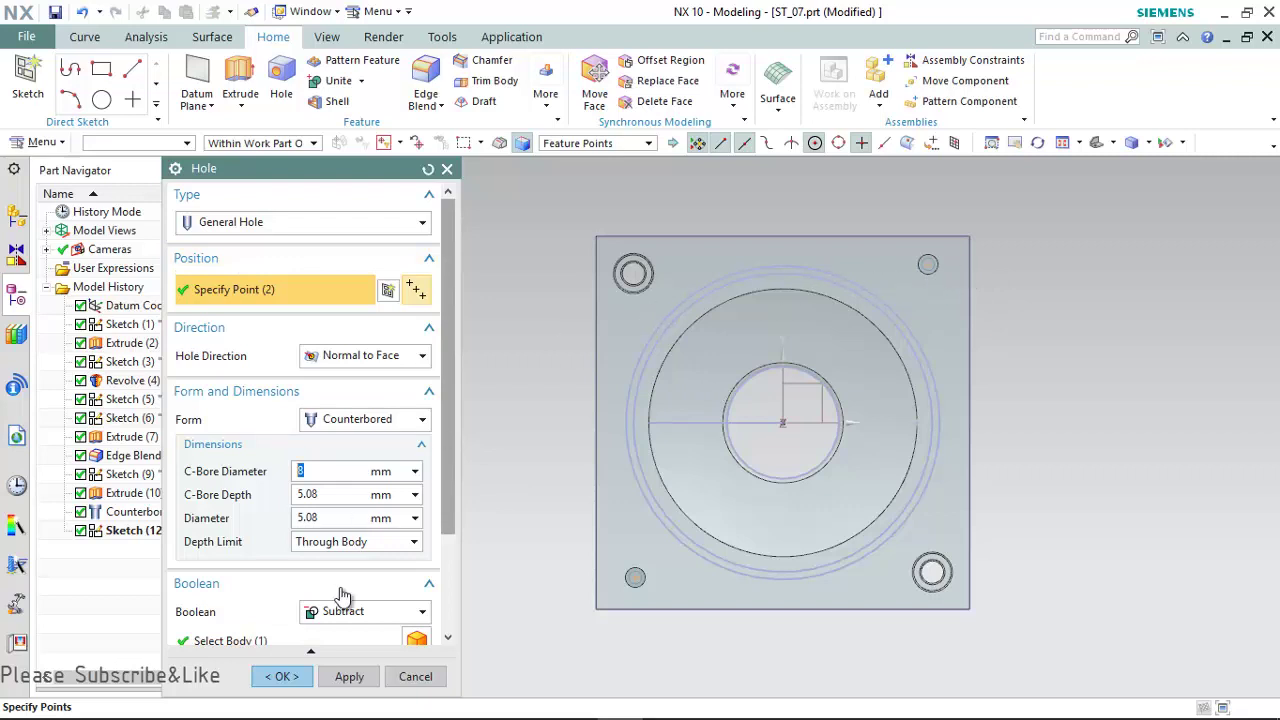
{"action": "scroll", "coordinate": [340, 596], "scroll_direction": "down", "scroll_amount": 3}
{"action": "scroll", "coordinate": [340, 596], "scroll_direction": "down", "scroll_amount": 1}
{"action": "scroll", "coordinate": [210, 480], "scroll_direction": "up", "scroll_amount": 4}
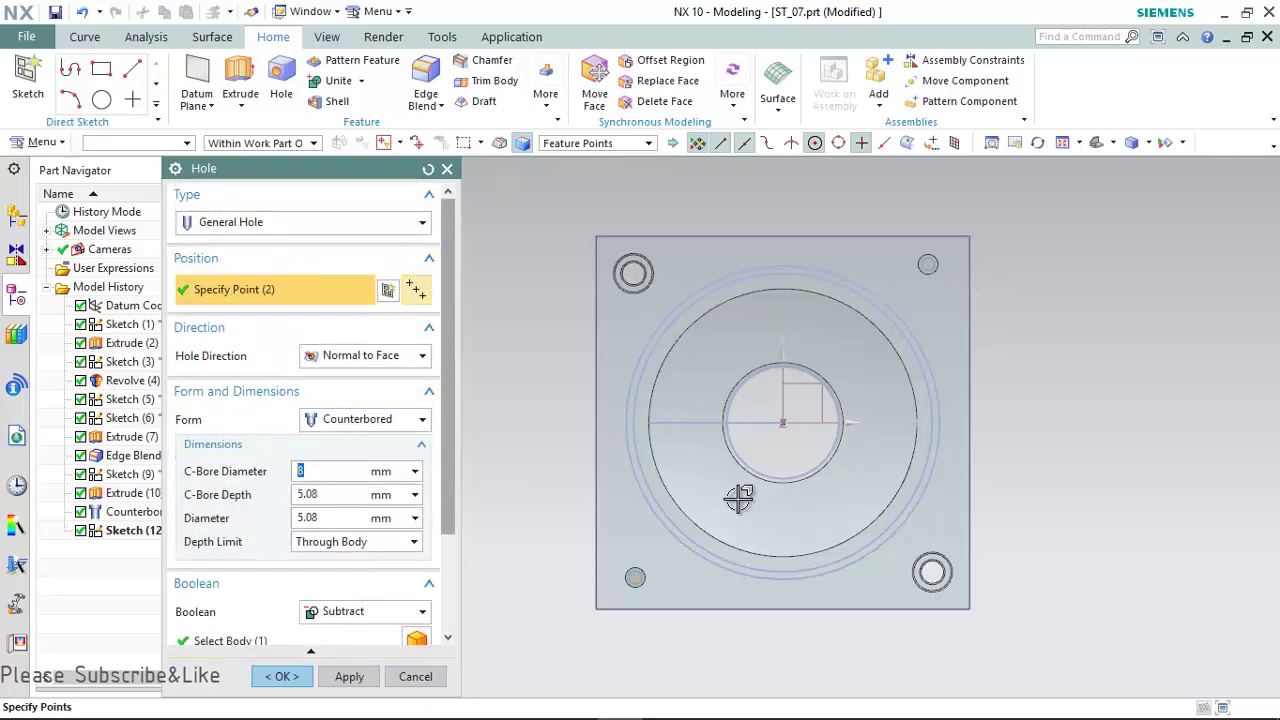
{"action": "left_click", "coordinate": [282, 676]}
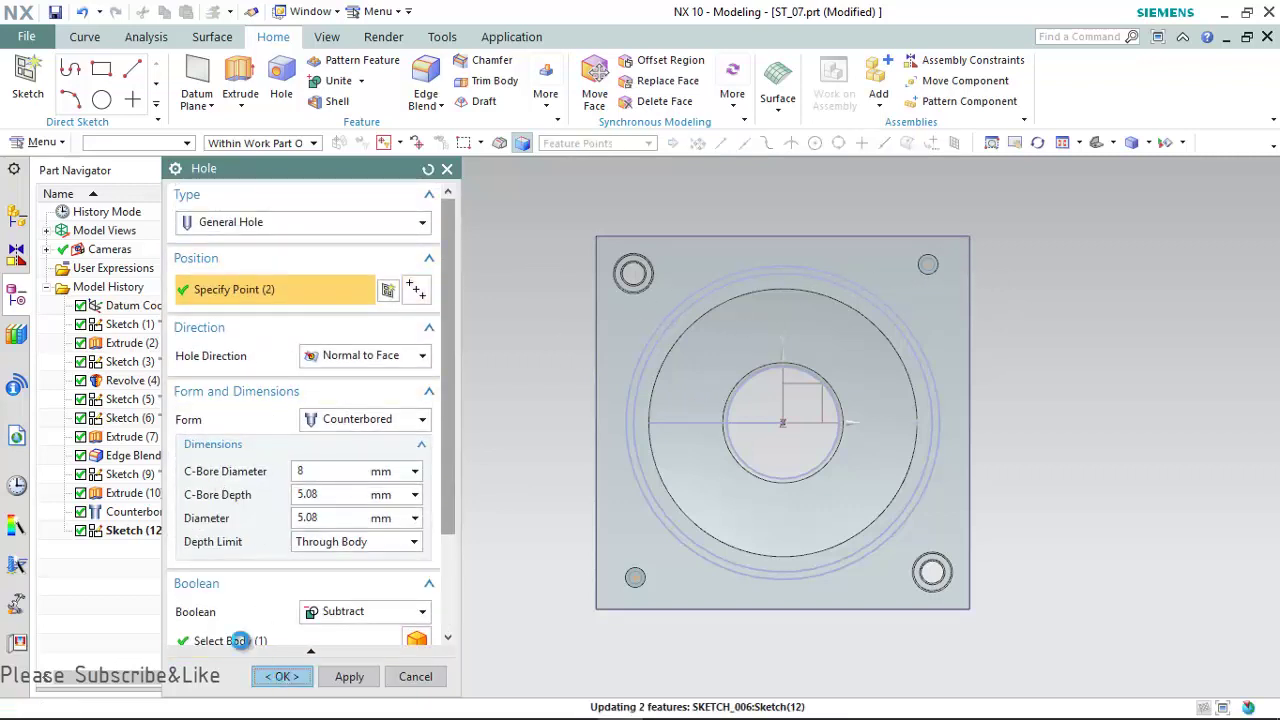
- Reopen the newest hole feature, Counterbored Hole (12), for editing
{"action": "right_click", "coordinate": [110, 515]}
{"action": "key", "text": "Escape"}
{"action": "left_click", "coordinate": [123, 530]}
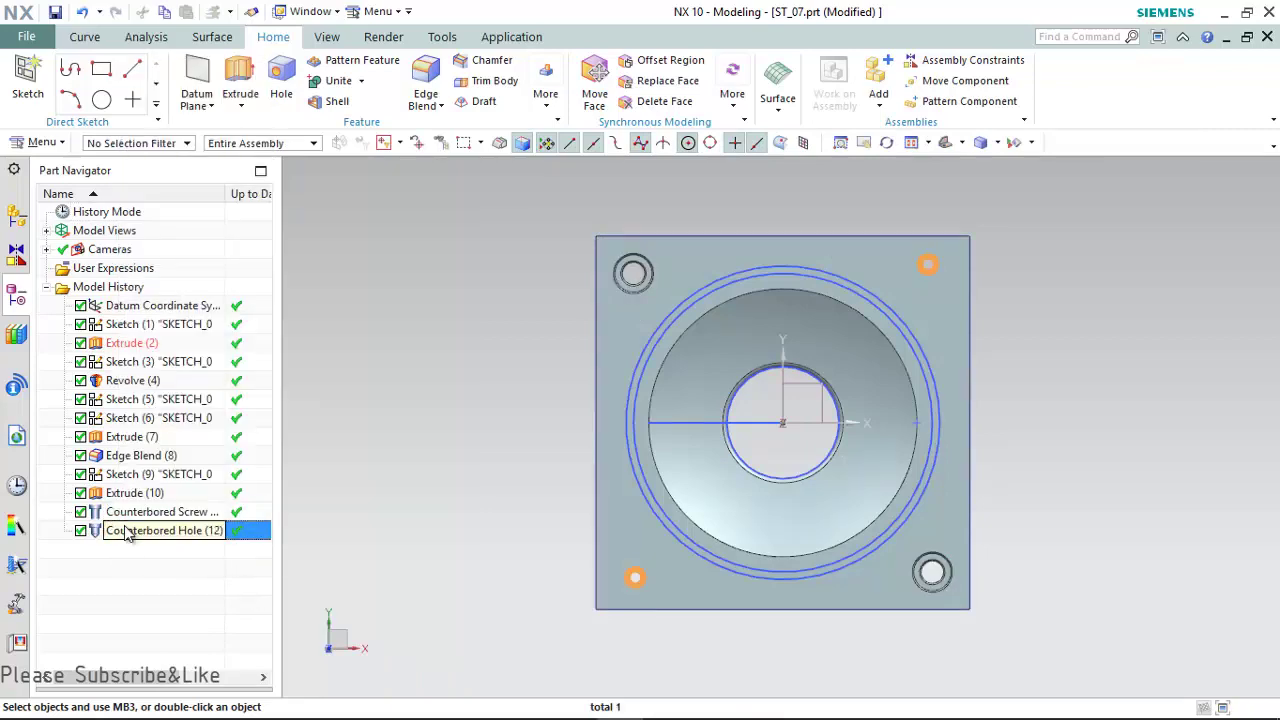
{"action": "right_click", "coordinate": [123, 530]}
{"action": "left_click", "coordinate": [170, 117]}
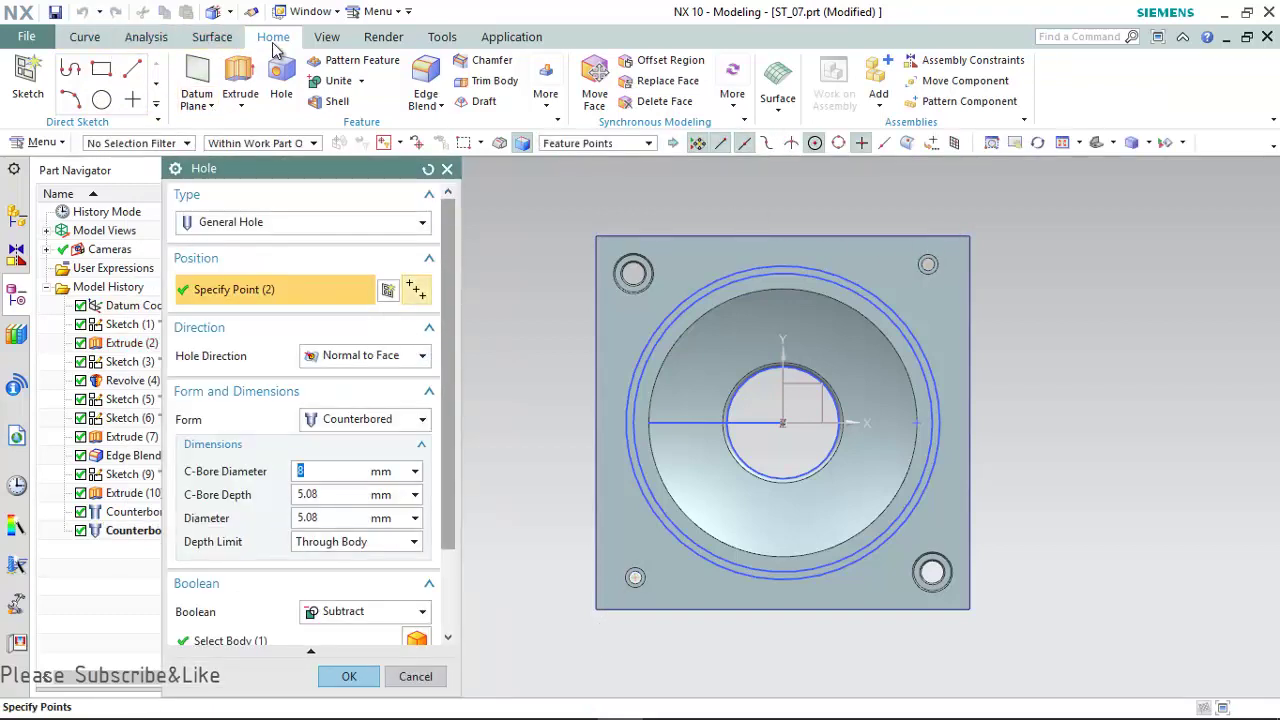
- Apply the counterbored holes with an 8 mm counterbore over a 5.08 mm through hole
{"action": "left_click", "coordinate": [85, 37]}
{"action": "left_click", "coordinate": [146, 37]}
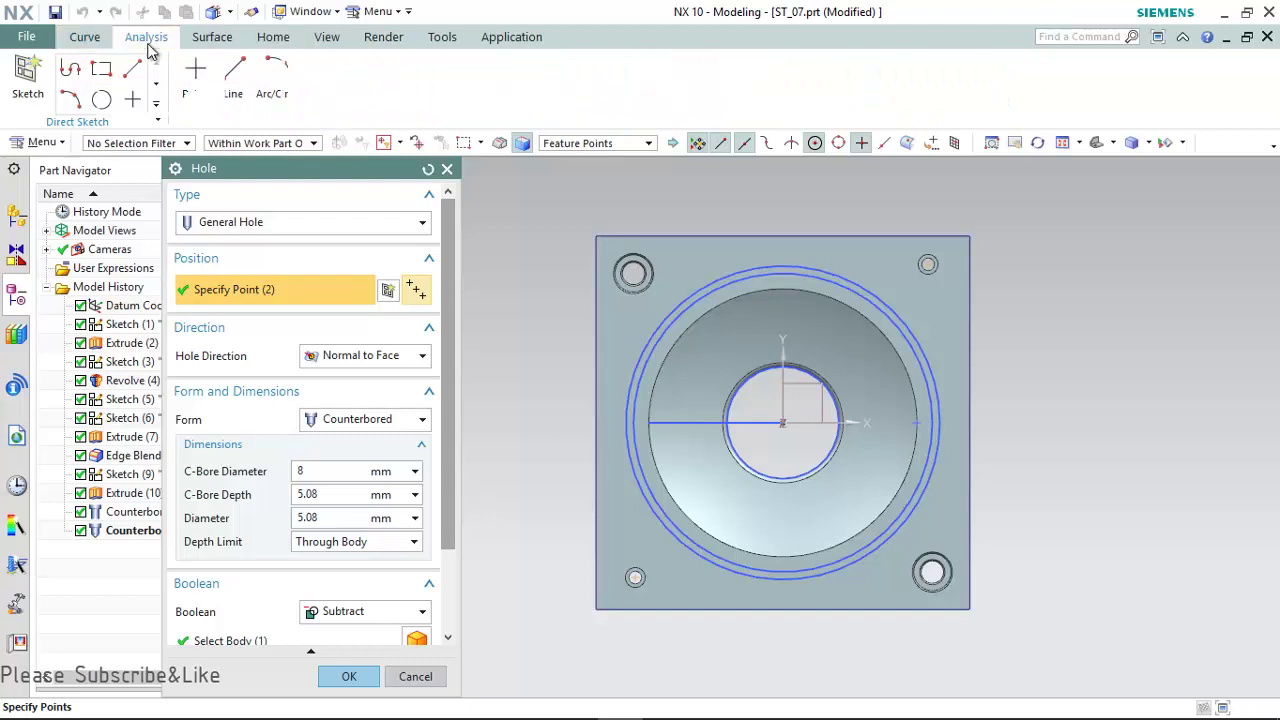
{"action": "left_click", "coordinate": [226, 40]}
{"action": "left_click", "coordinate": [273, 40]}
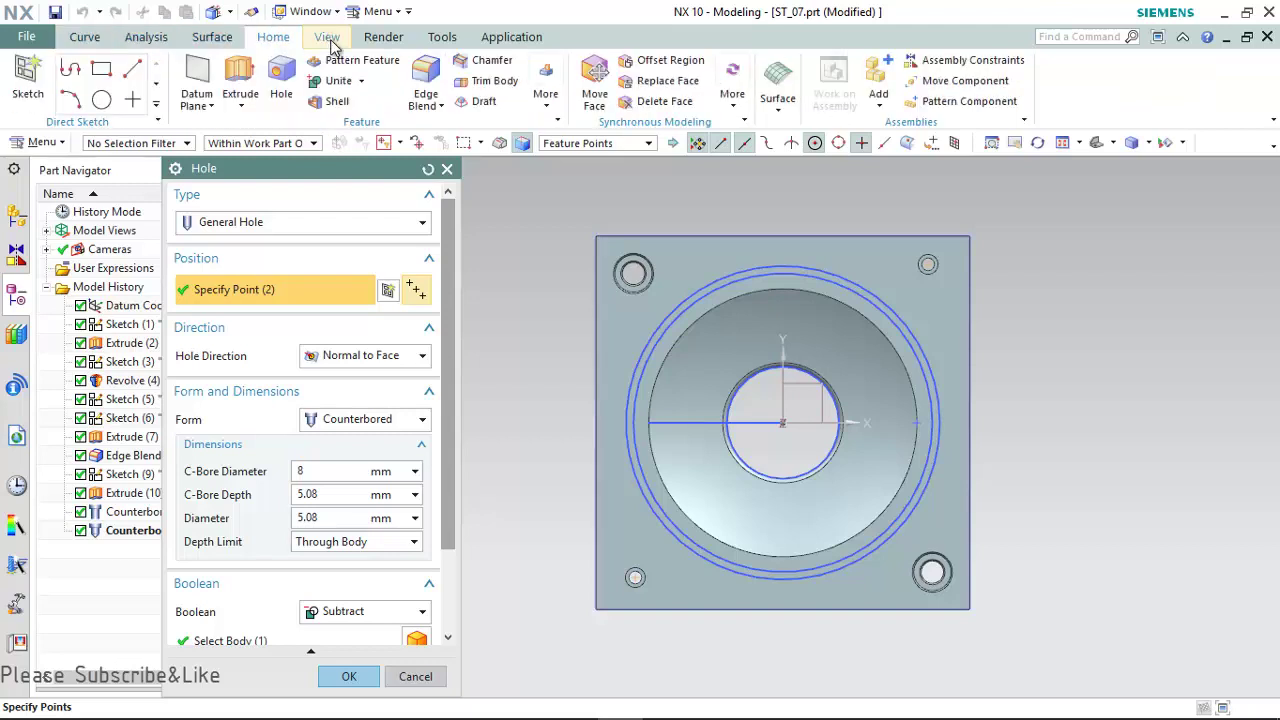
{"action": "left_click", "coordinate": [327, 37]}
{"action": "left_click", "coordinate": [383, 37]}
{"action": "left_click", "coordinate": [442, 37]}
{"action": "left_click", "coordinate": [511, 37]}
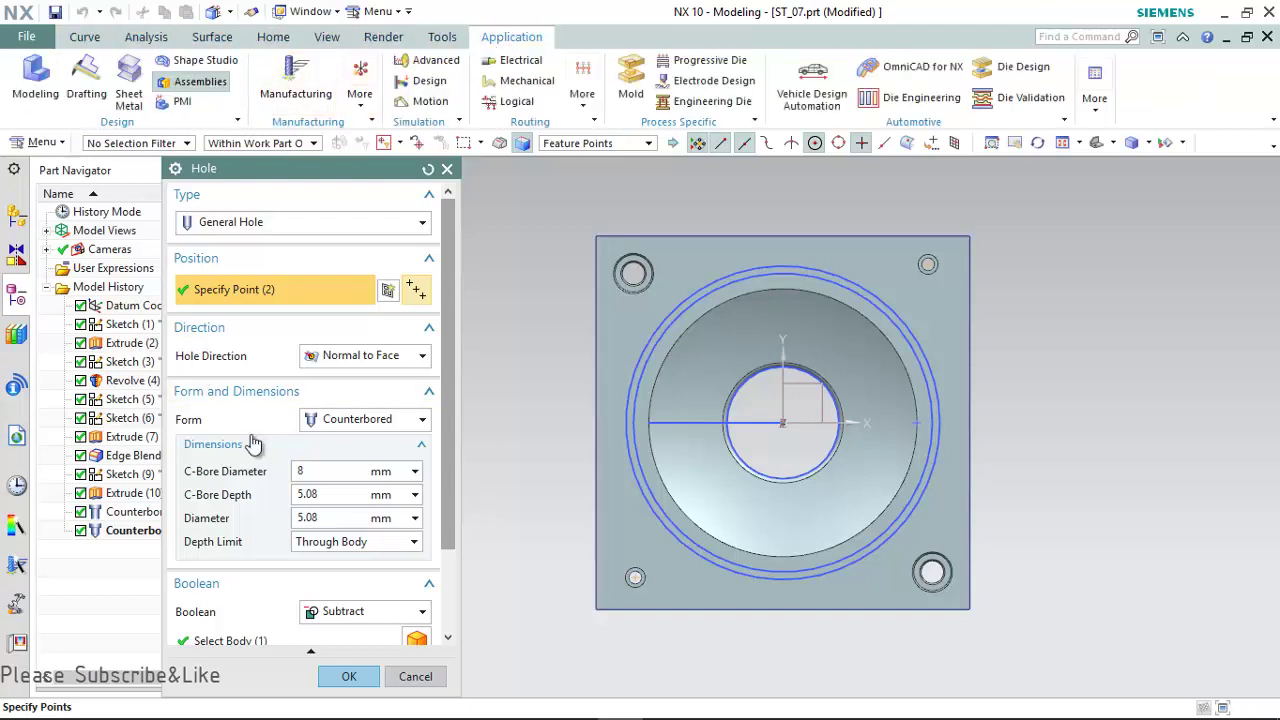
{"action": "left_click_drag", "start_coordinate": [455, 349], "coordinate": [470, 494]}
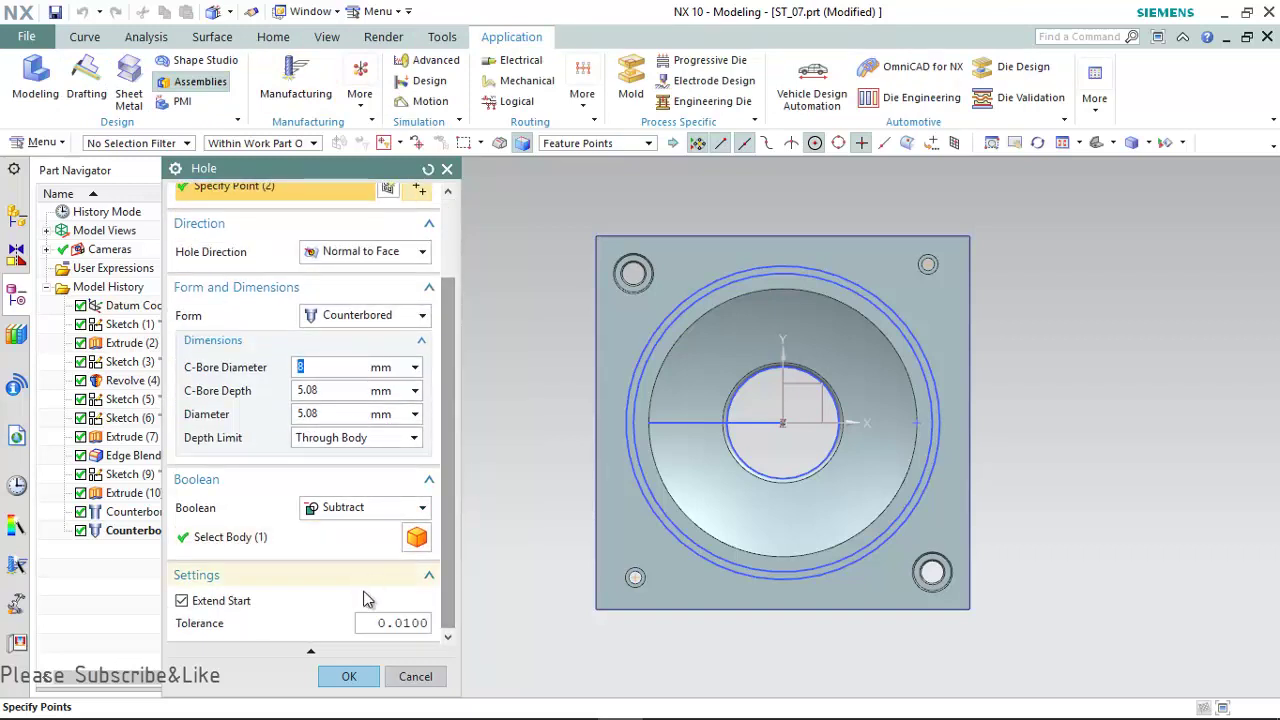
{"action": "left_click", "coordinate": [347, 676]}
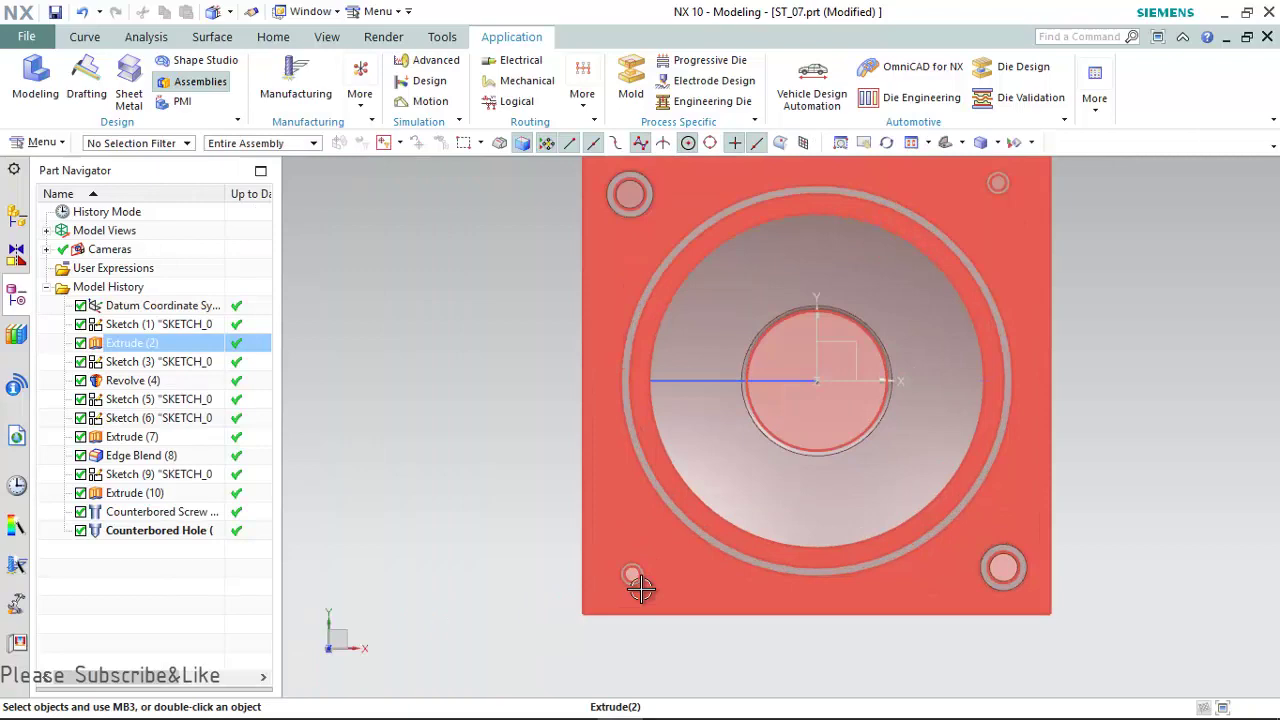
- Rotate the block to inspect the holes and bring up Counterbored Hole (12) options
{"action": "scroll", "coordinate": [600, 534], "scroll_direction": "down", "scroll_amount": 3}
{"action": "mouse_move", "coordinate": [600, 534]}
{"action": "middle_mouse_down"}
{"action": "mouse_move", "coordinate": [625, 541]}
{"action": "mouse_move", "coordinate": [606, 586]}
{"action": "middle_mouse_up"}
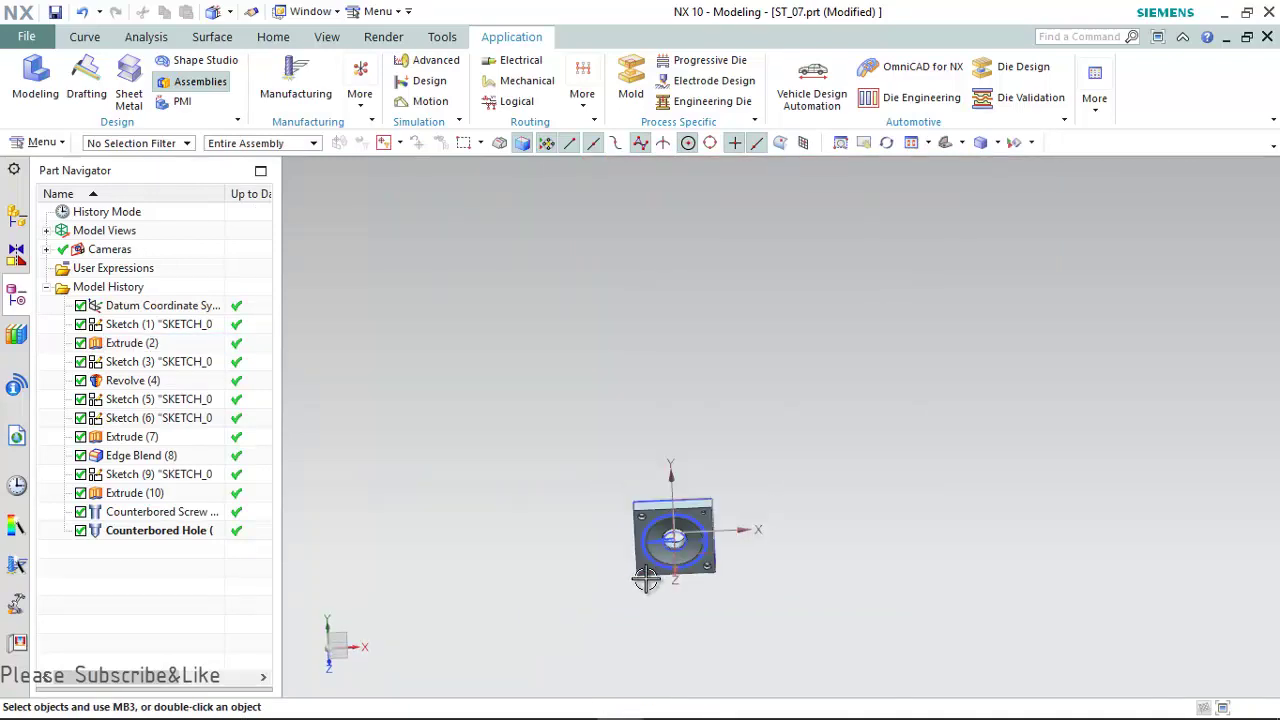
{"action": "scroll", "coordinate": [606, 586], "scroll_direction": "up", "scroll_amount": 5}
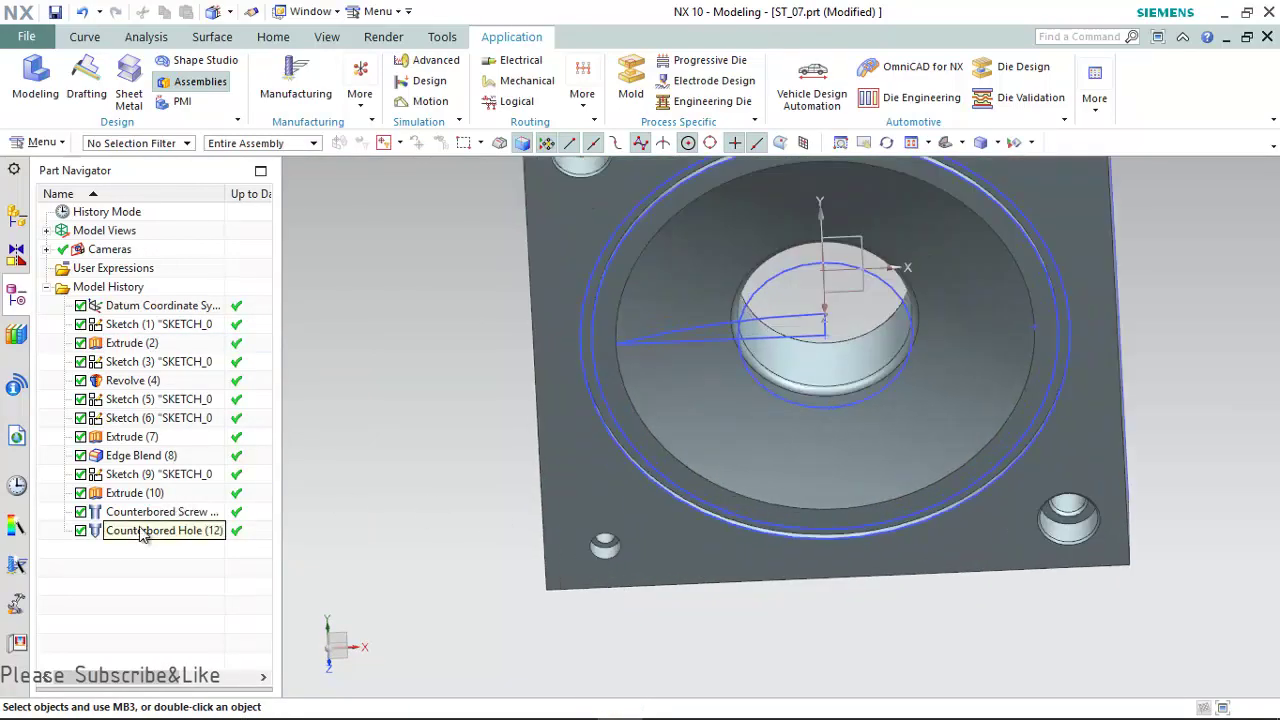
{"action": "right_click", "coordinate": [143, 533]}
- Switch Counterbored Hole (12) to a Simple-form General Hole and reopen its point sketch
{"action": "left_click", "coordinate": [187, 130]}
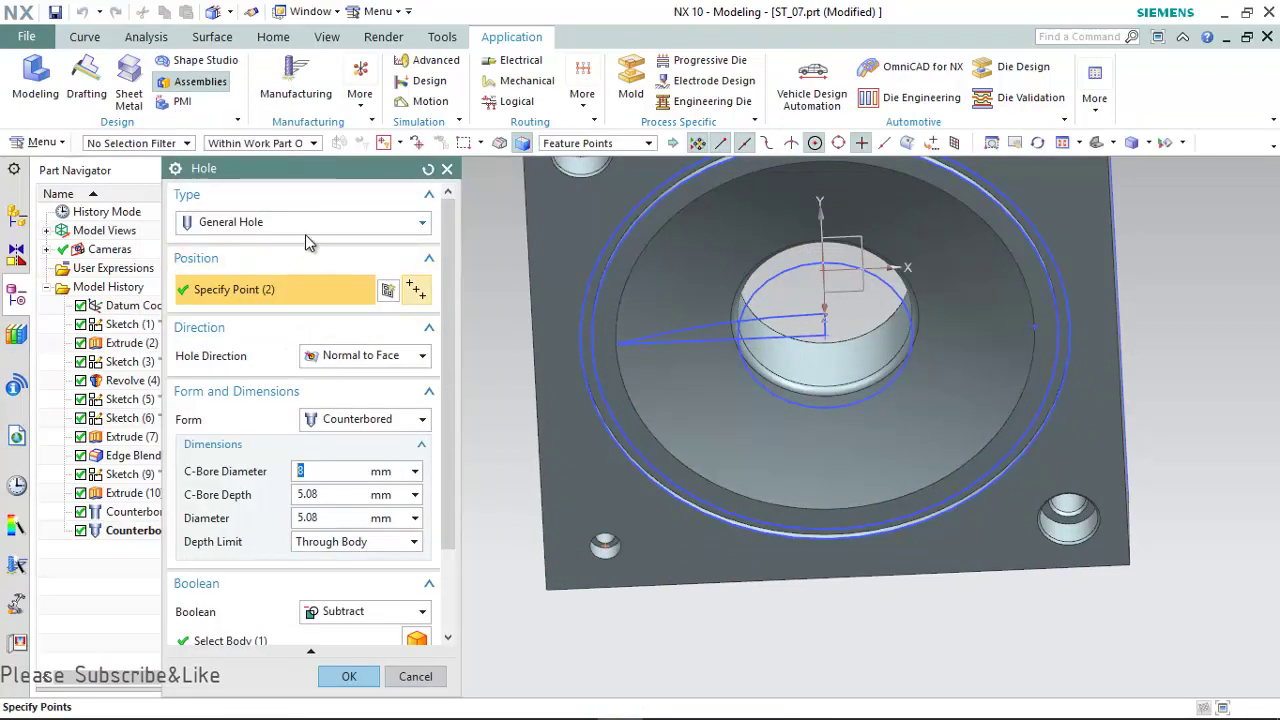
{"action": "left_click", "coordinate": [304, 225]}
{"action": "left_click", "coordinate": [284, 250]}
{"action": "left_click", "coordinate": [357, 420]}
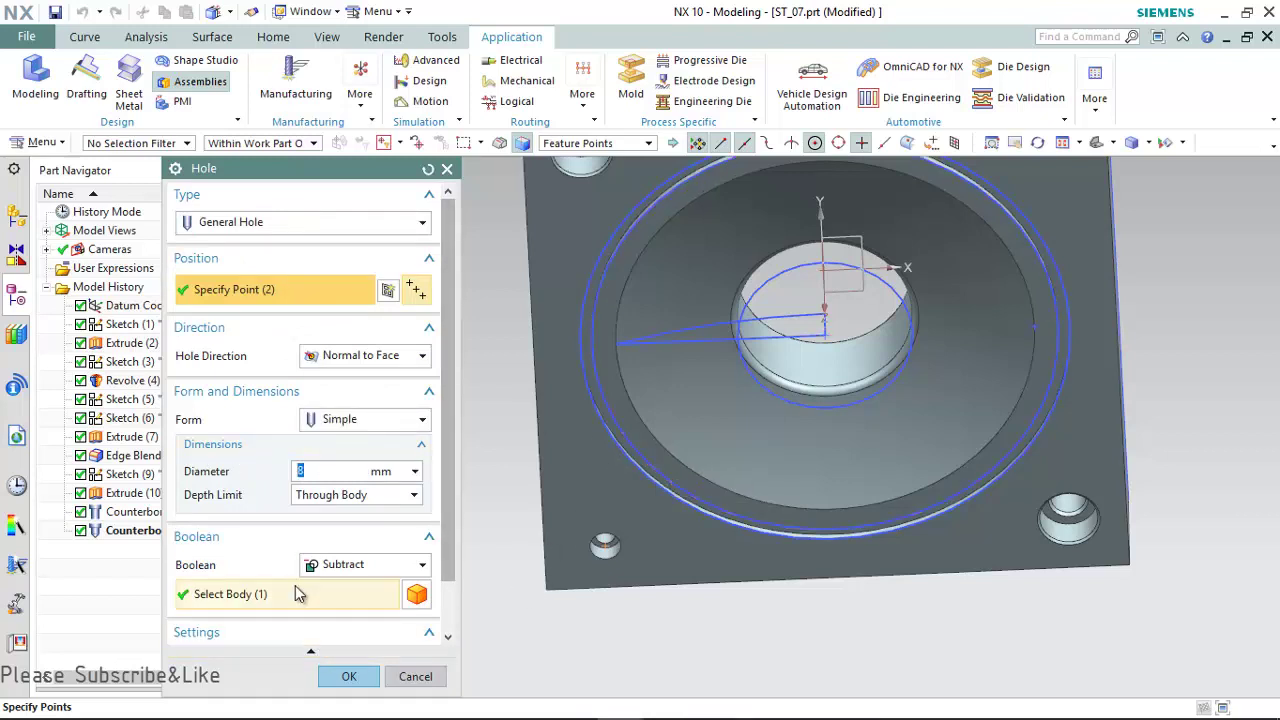
{"action": "scroll", "coordinate": [285, 594], "scroll_direction": "down", "scroll_amount": 1}
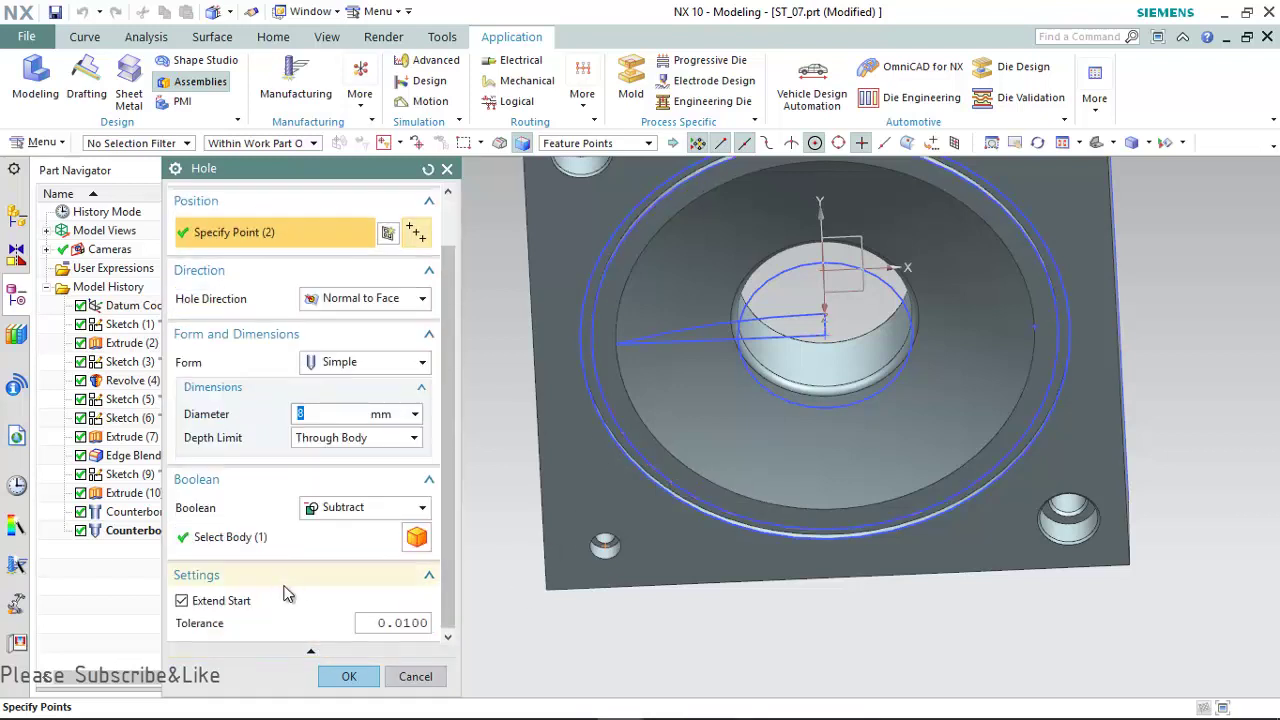
{"action": "left_click", "coordinate": [388, 233]}
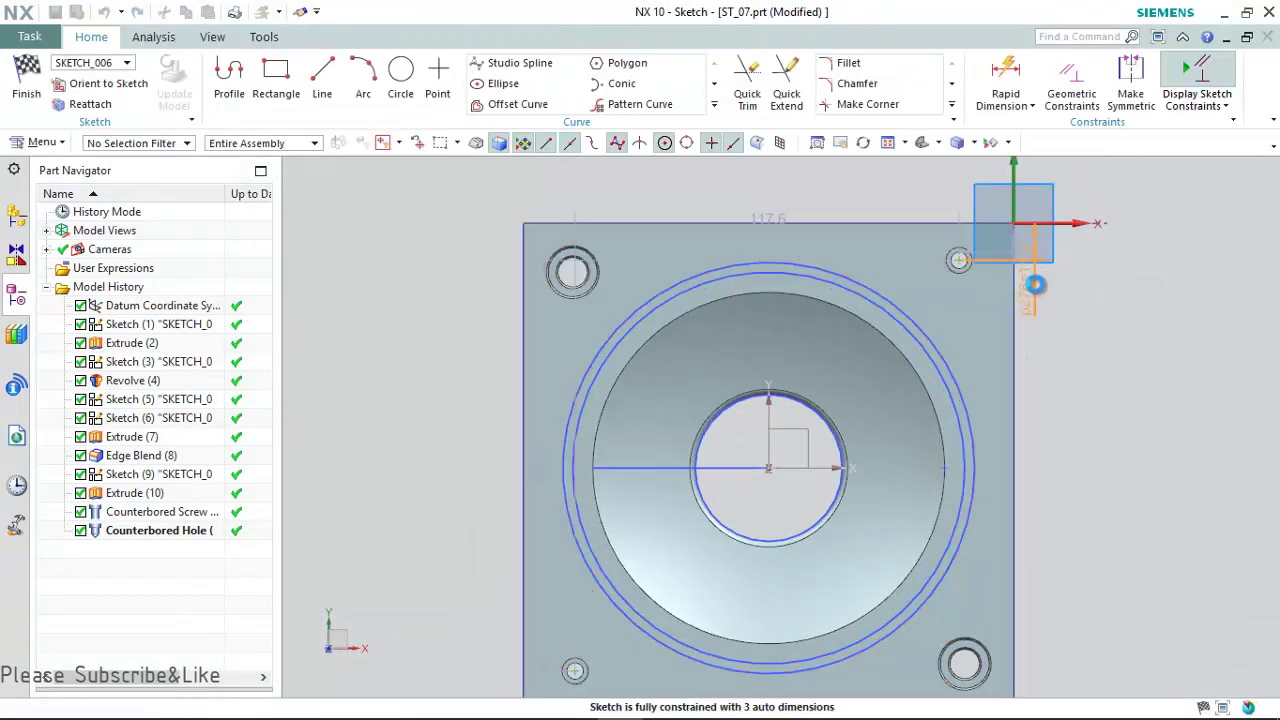
- Set the top-right hole point 15 mm from the top and side edges
{"action": "double_click", "coordinate": [1035, 285]}
{"action": "key", "text": "Return"}
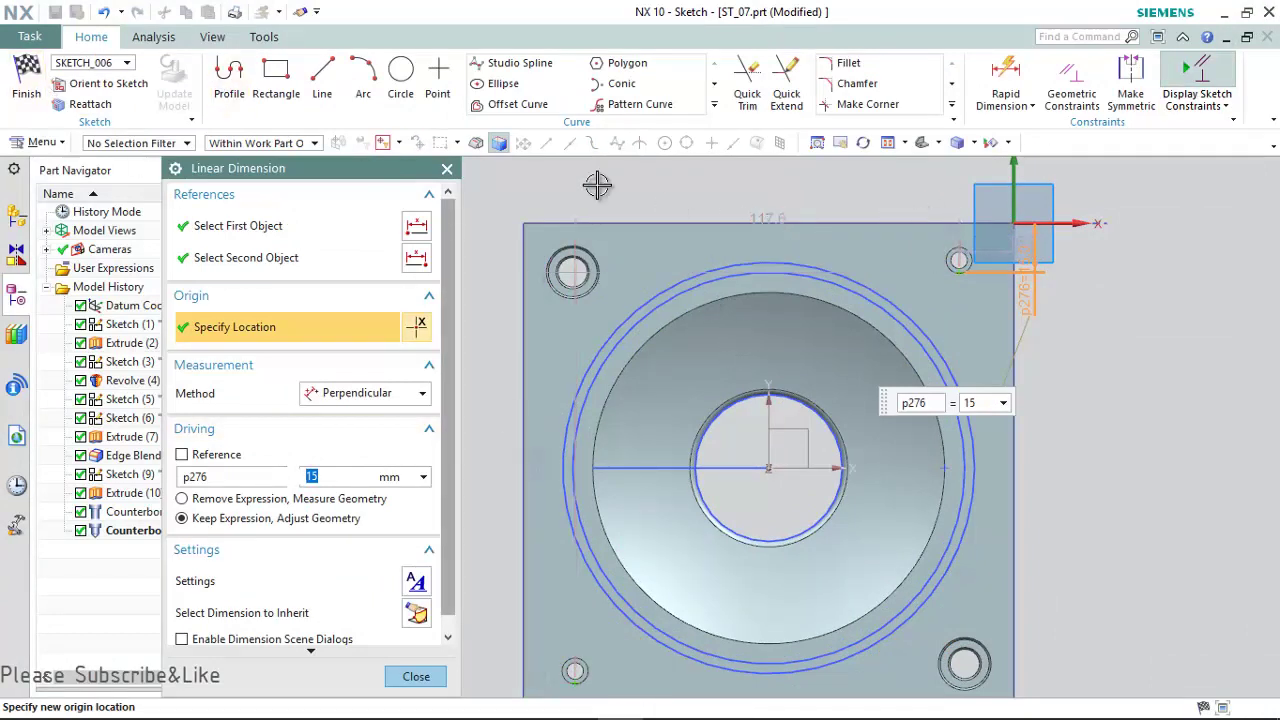
{"action": "left_click", "coordinate": [1005, 78]}
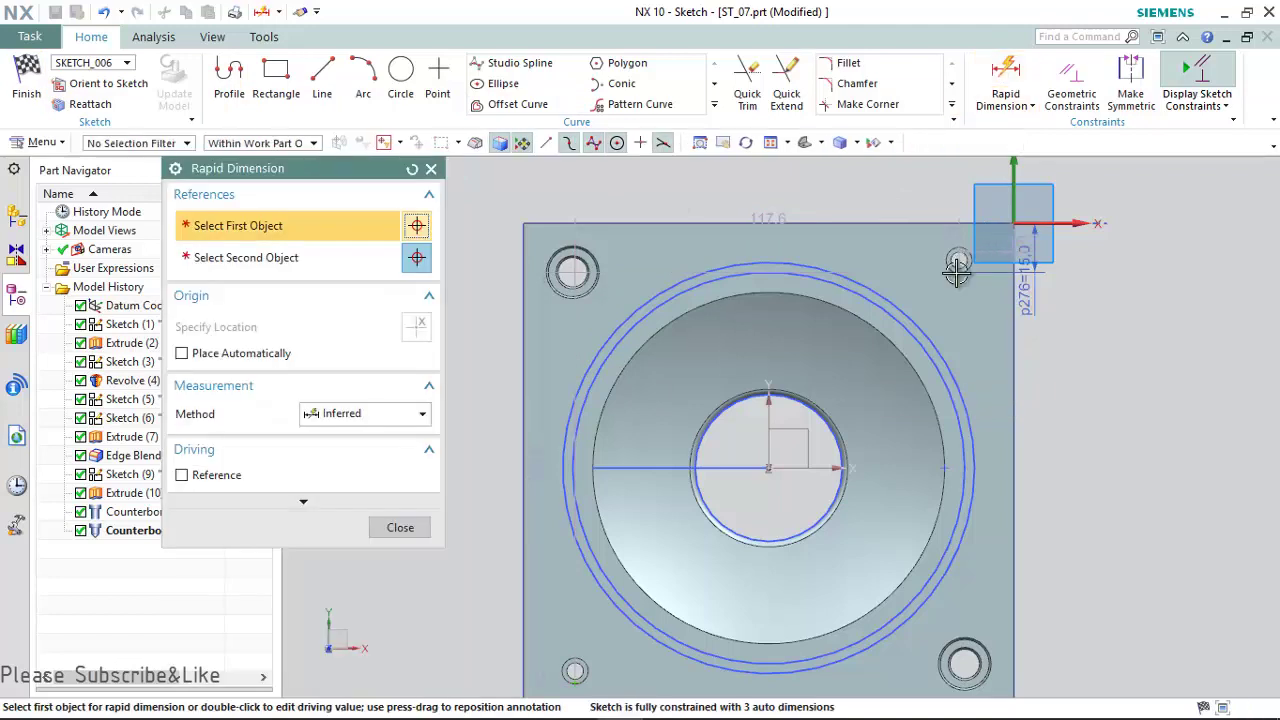
{"action": "left_click", "coordinate": [958, 268]}
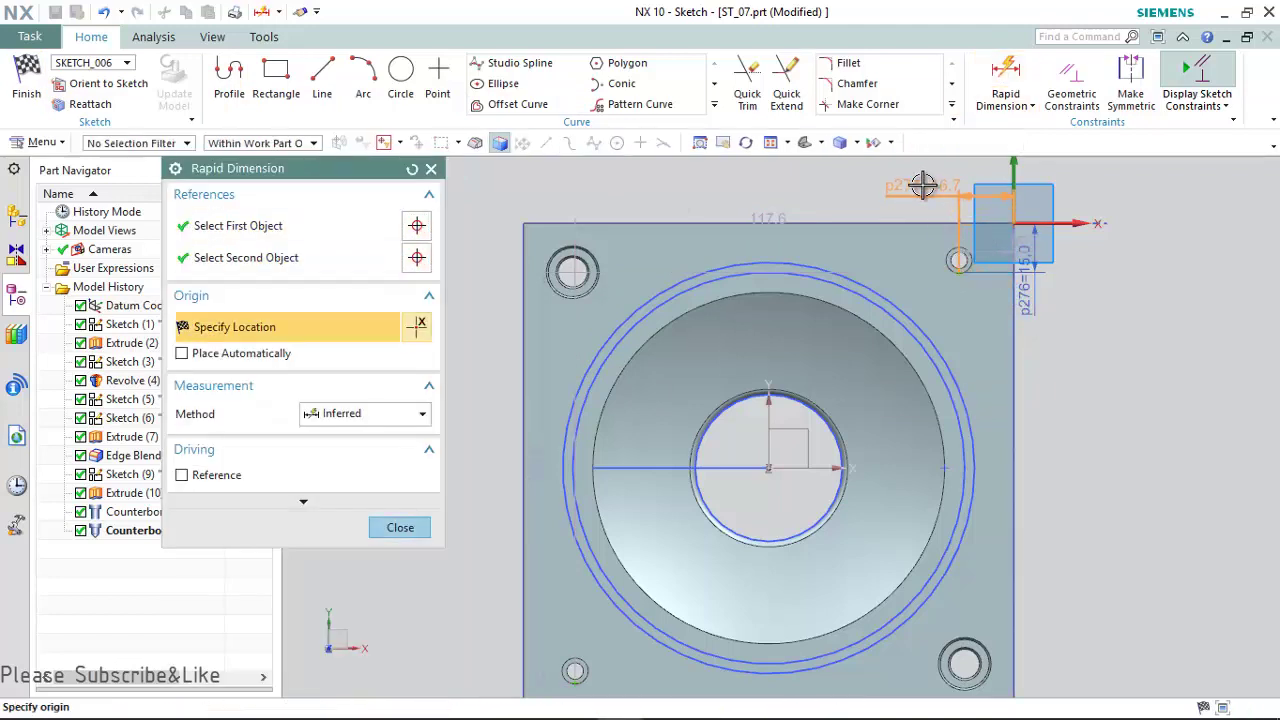
{"action": "left_click", "coordinate": [922, 183]}
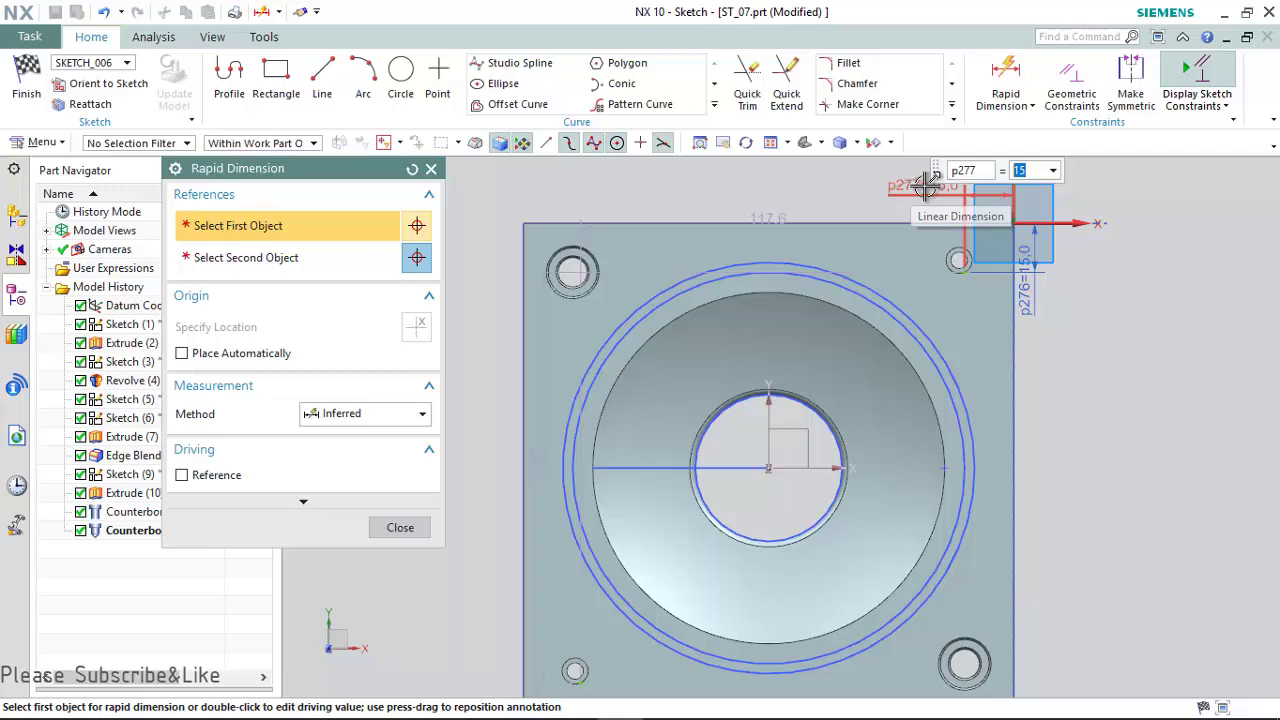
- Dimension the lower-left hole point 15 mm from the block's bottom edge
{"action": "scroll", "coordinate": [612, 600], "scroll_direction": "down", "scroll_amount": 2}
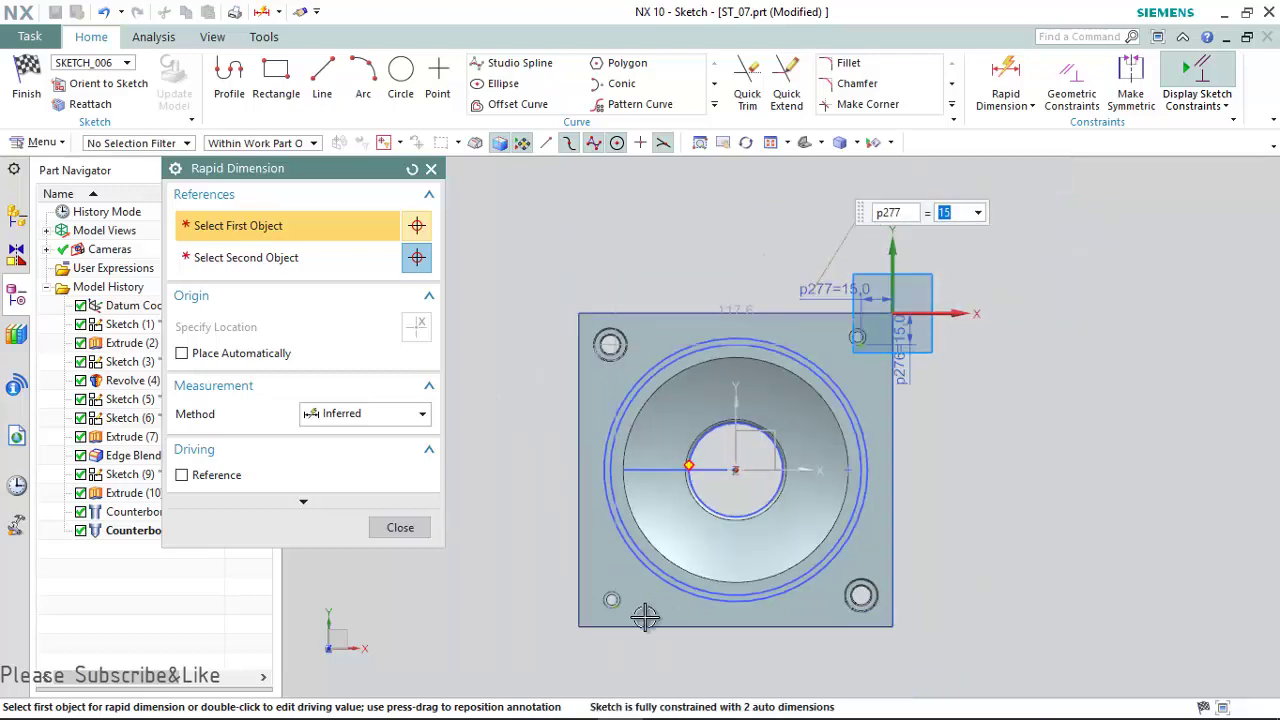
{"action": "scroll", "coordinate": [612, 600], "scroll_direction": "up", "scroll_amount": 4}
{"action": "left_click", "coordinate": [588, 605]}
{"action": "left_click", "coordinate": [610, 635]}
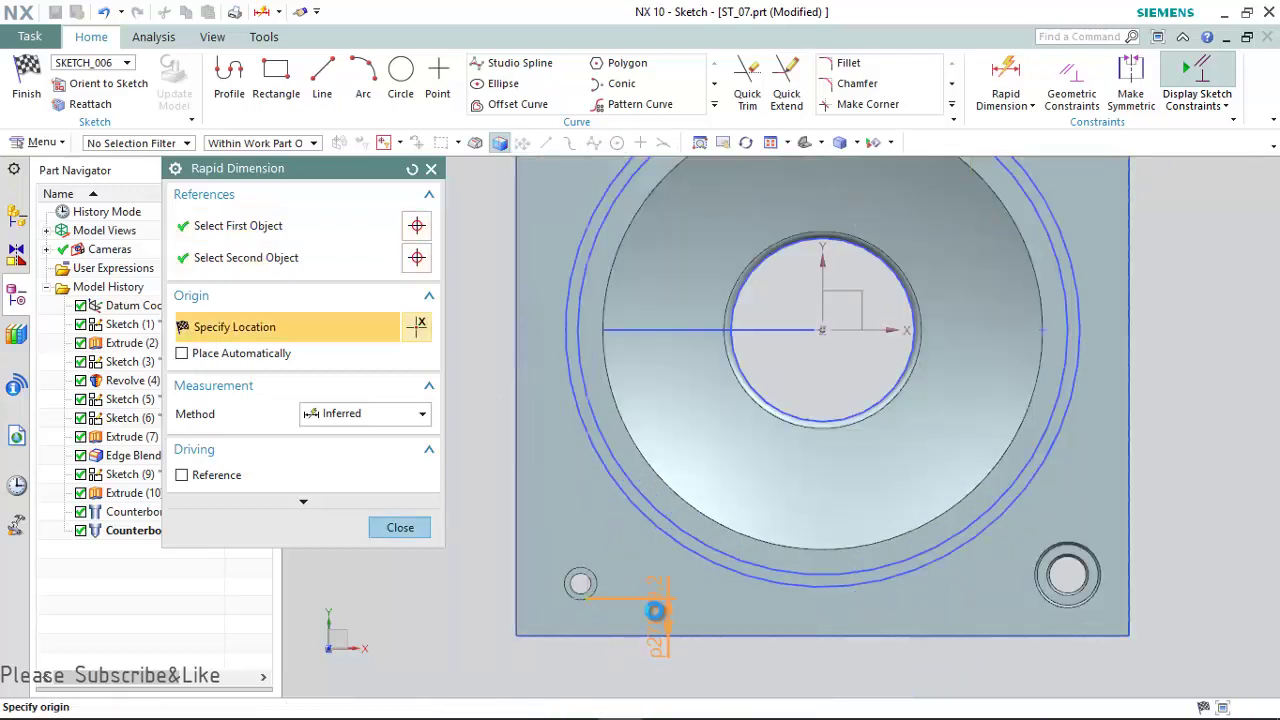
{"action": "left_click", "coordinate": [655, 607]}
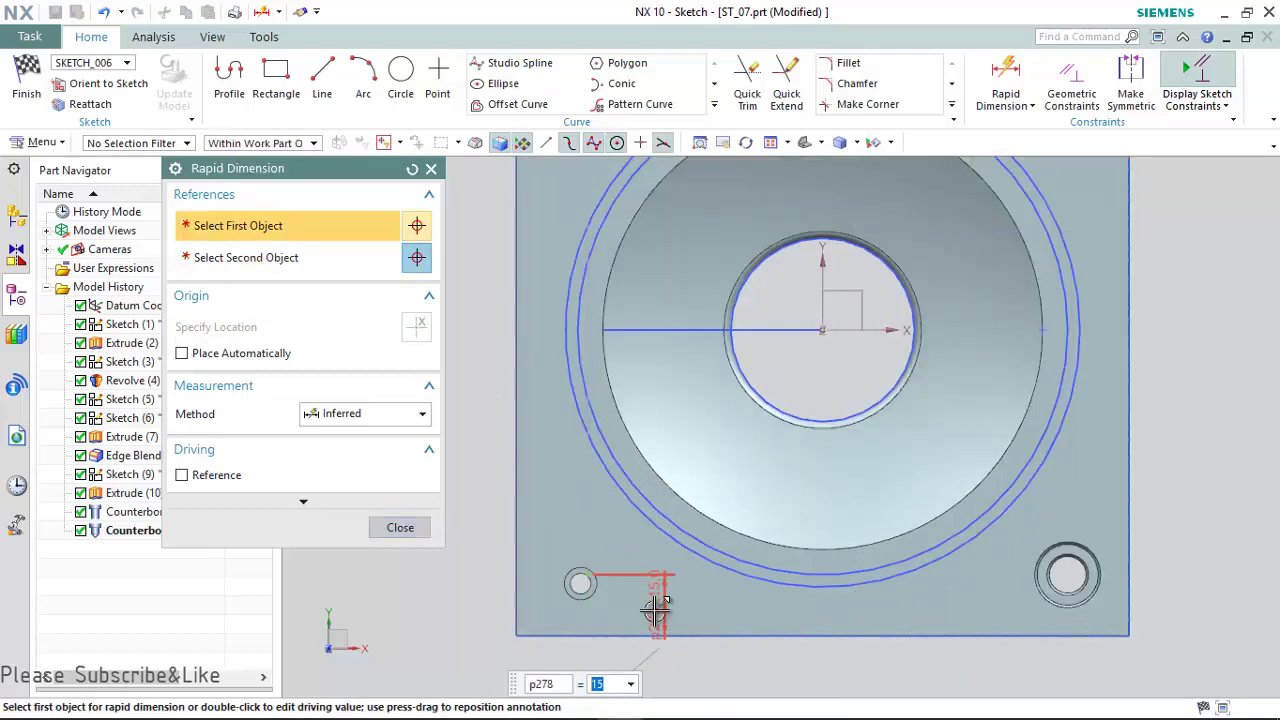
{"action": "left_click", "coordinate": [604, 640]}
{"action": "left_click", "coordinate": [584, 576]}
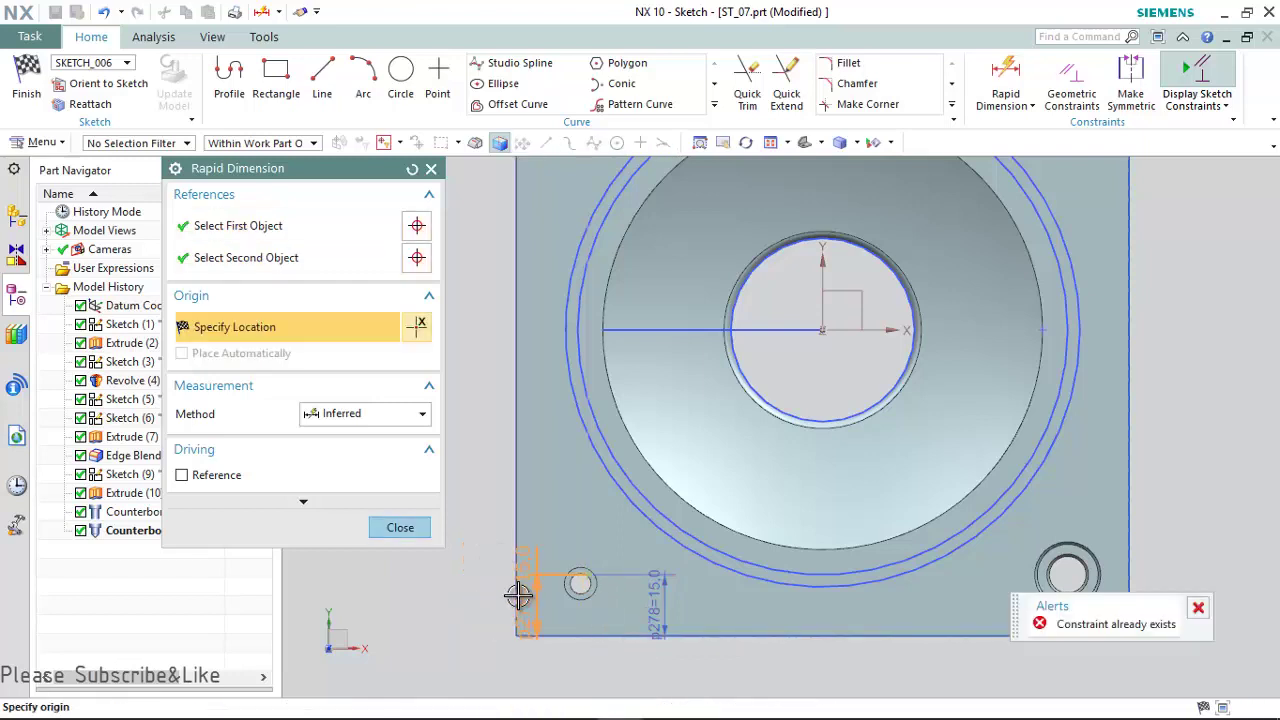
{"action": "key", "text": "Escape"}
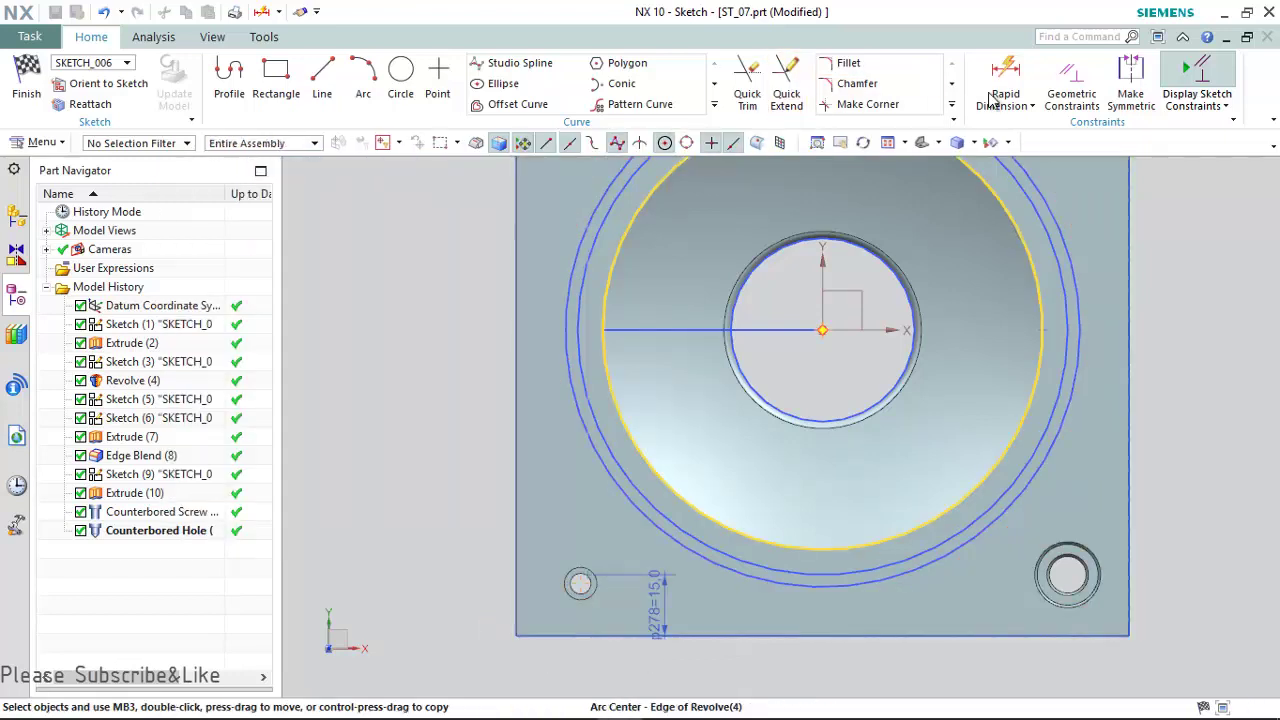
- Dimension the lower-left hole point 15 mm from the block's left edge
{"action": "left_click", "coordinate": [580, 598]}
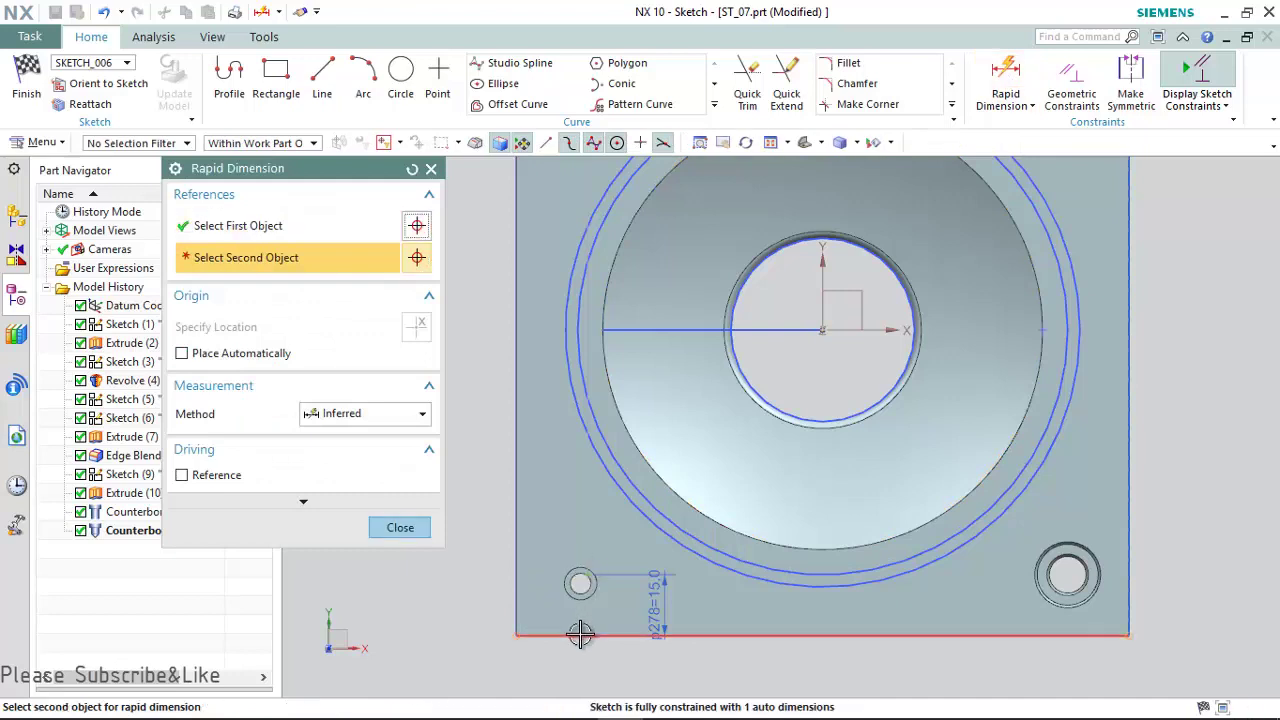
{"action": "left_click", "coordinate": [580, 634]}
{"action": "key", "text": "Escape"}
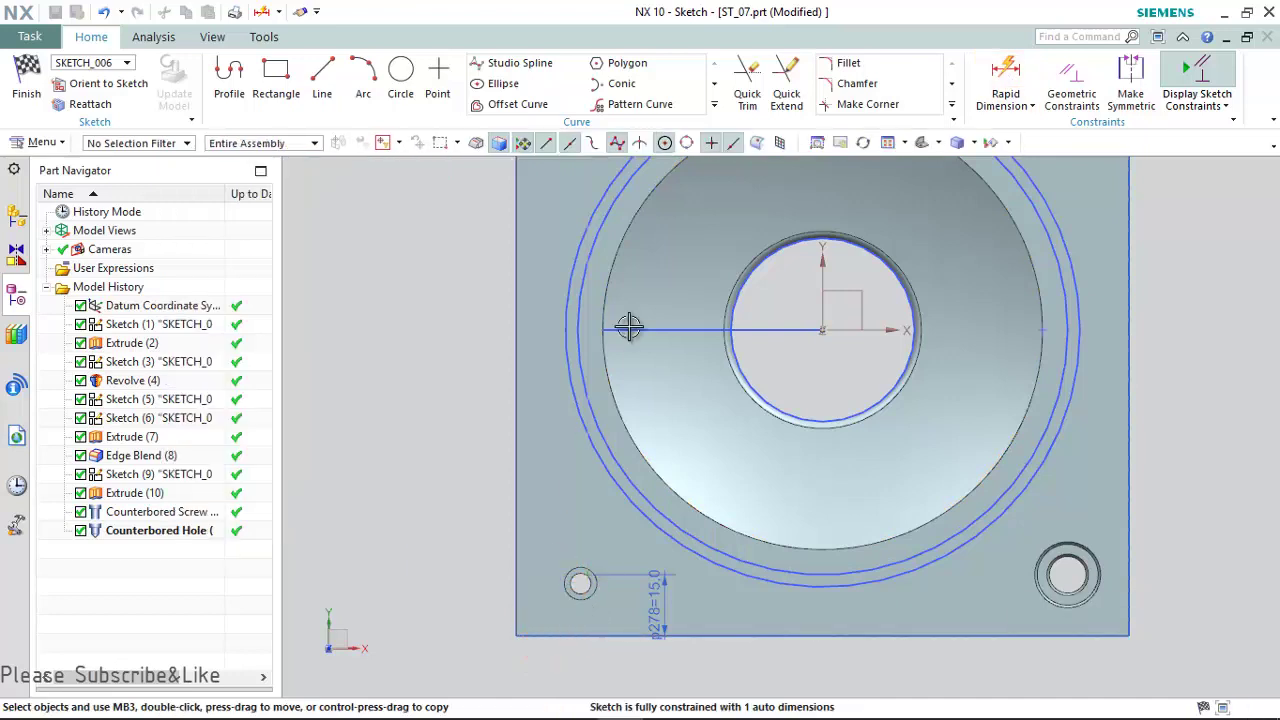
{"action": "left_click", "coordinate": [1005, 85]}
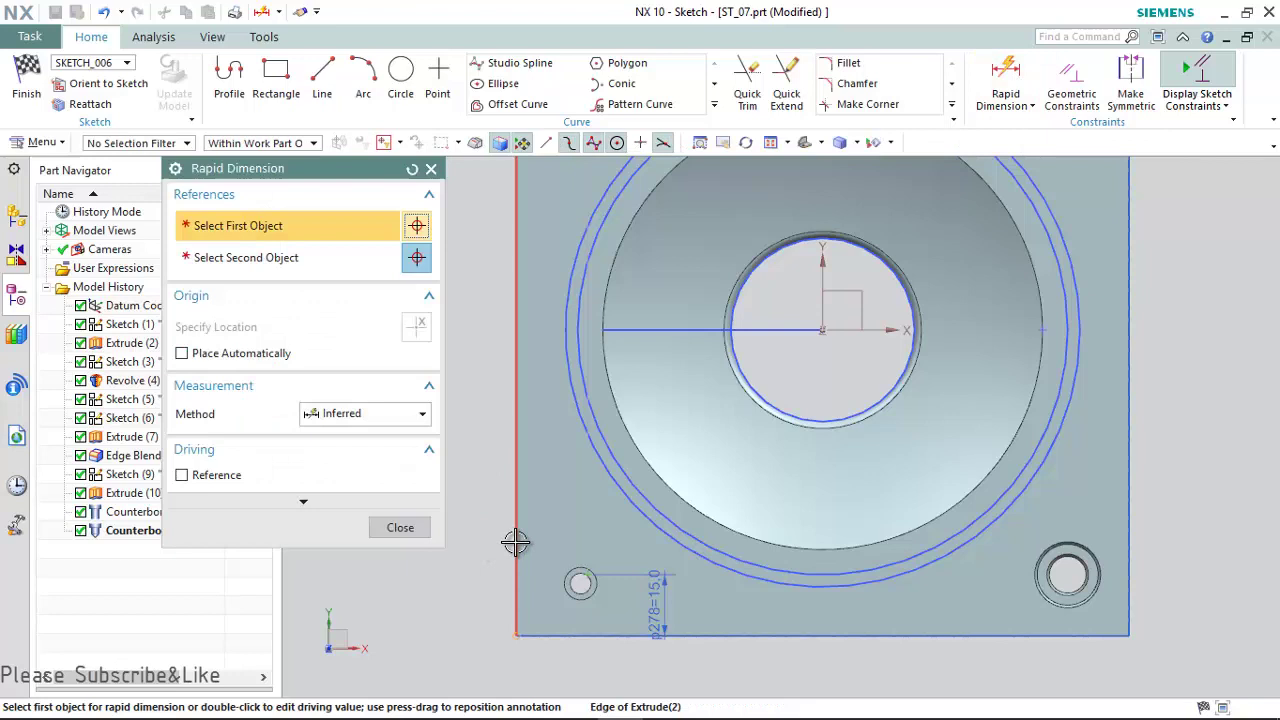
{"action": "left_click", "coordinate": [516, 542]}
{"action": "left_click", "coordinate": [587, 575]}
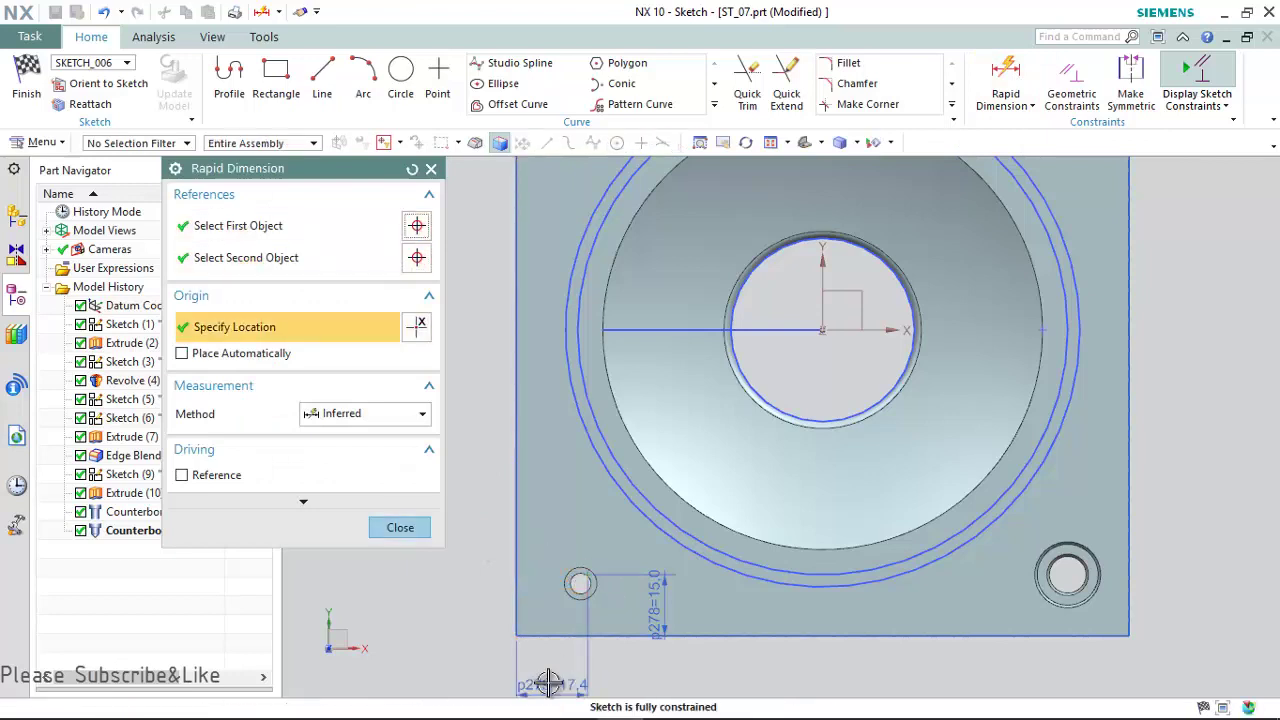
{"action": "left_click", "coordinate": [550, 680]}
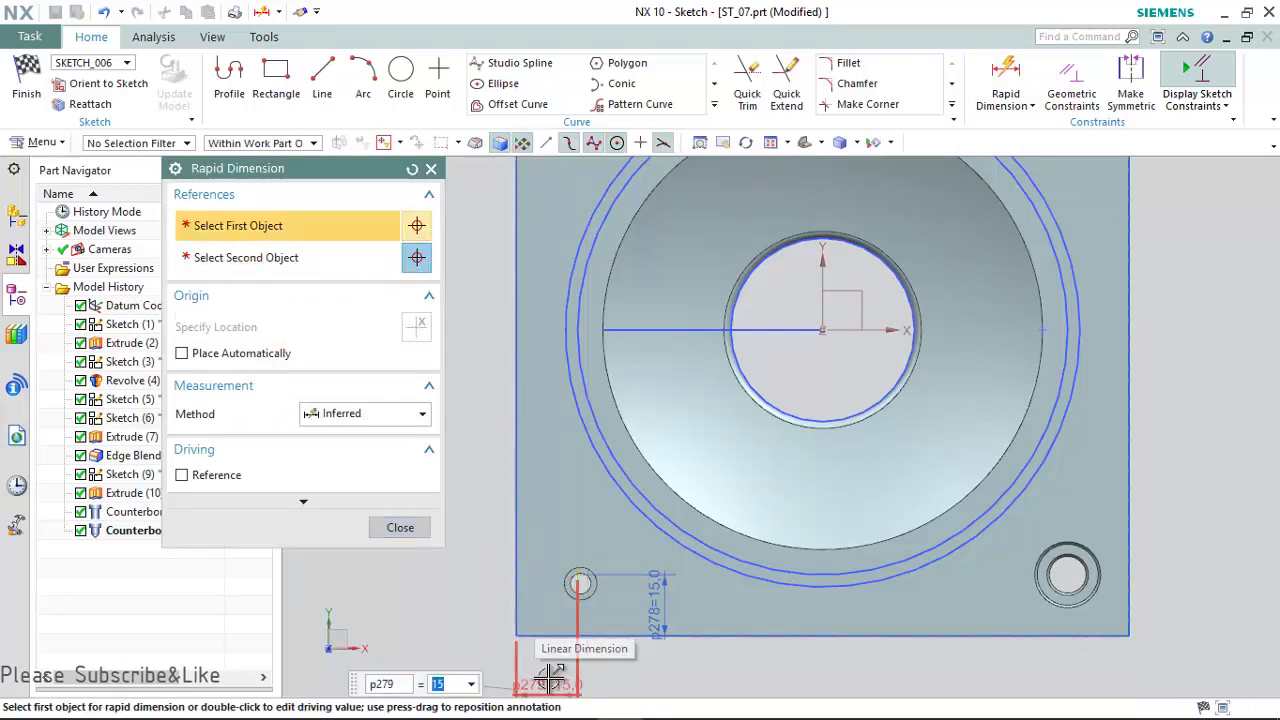
{"action": "left_click", "coordinate": [398, 528]}
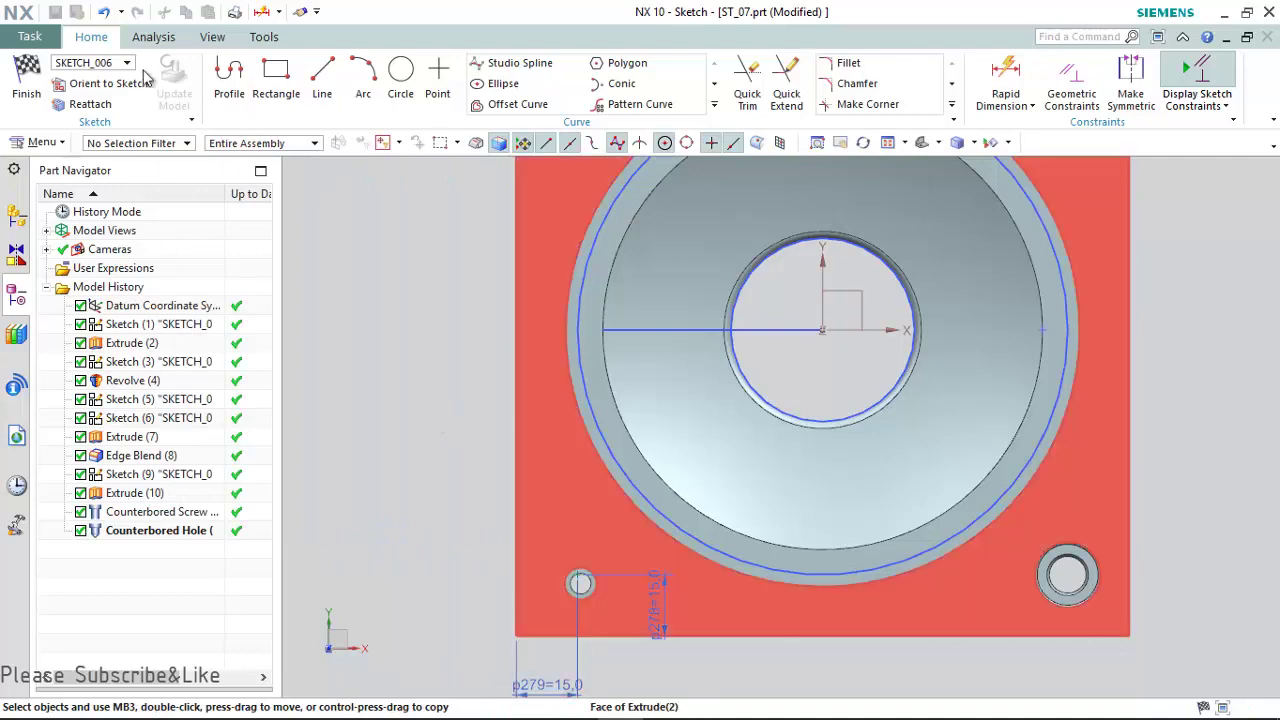
- Finish the hole-point sketch and confirm Simple Hole (12), then inspect the through-holes
{"action": "left_click", "coordinate": [26, 80]}
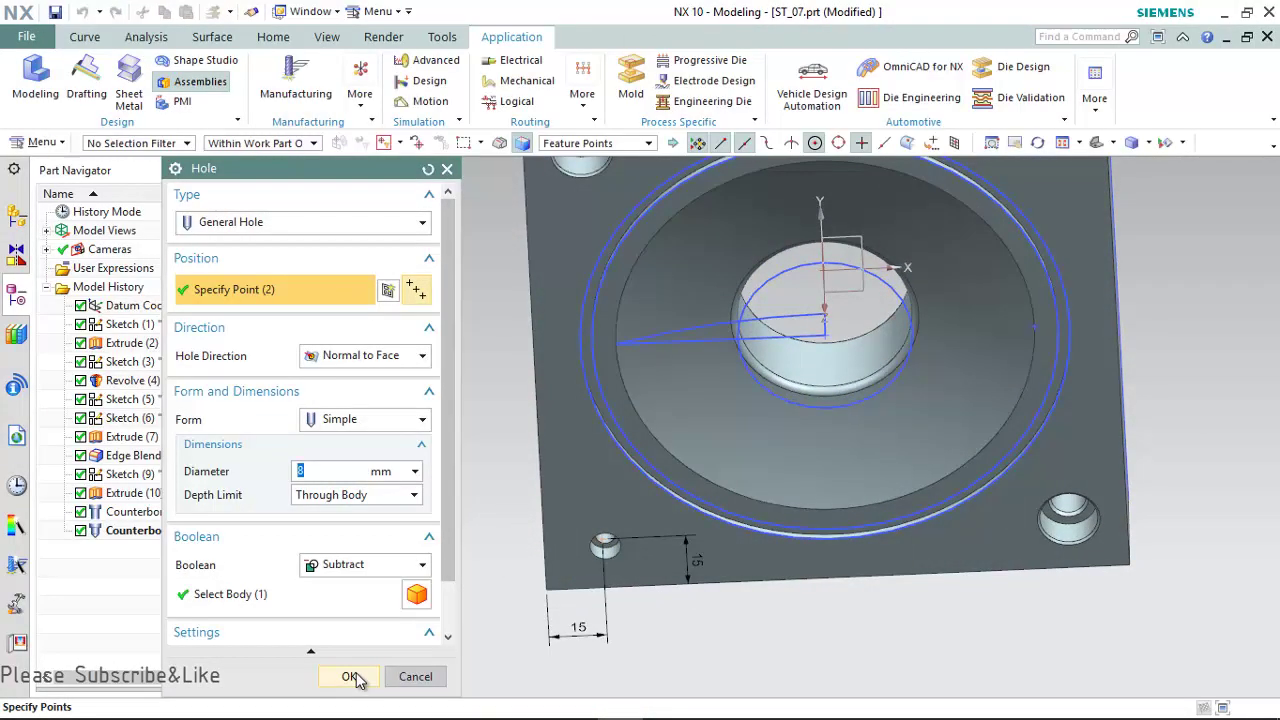
{"action": "left_click", "coordinate": [355, 678]}
{"action": "middle_click_drag", "start_coordinate": [486, 497], "coordinate": [509, 434]}
{"action": "scroll", "coordinate": [581, 416], "scroll_direction": "up", "scroll_amount": 5}
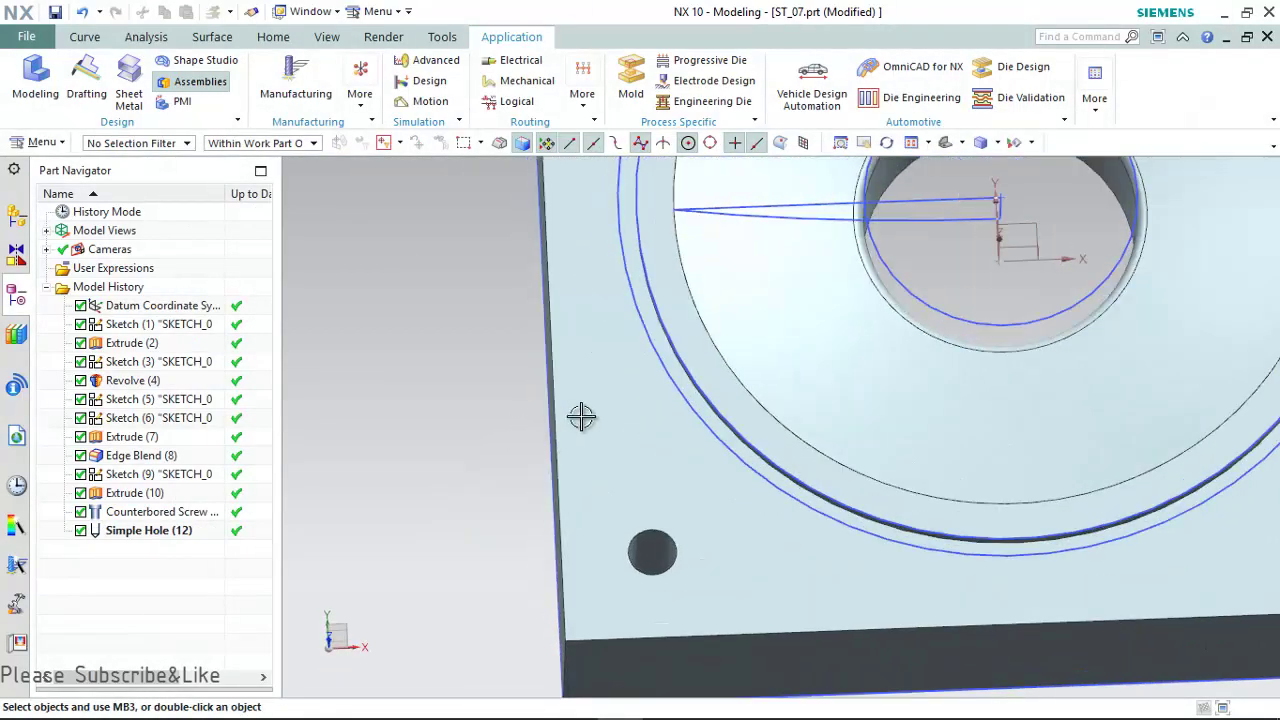
{"action": "scroll", "coordinate": [581, 416], "scroll_direction": "down", "scroll_amount": 5}
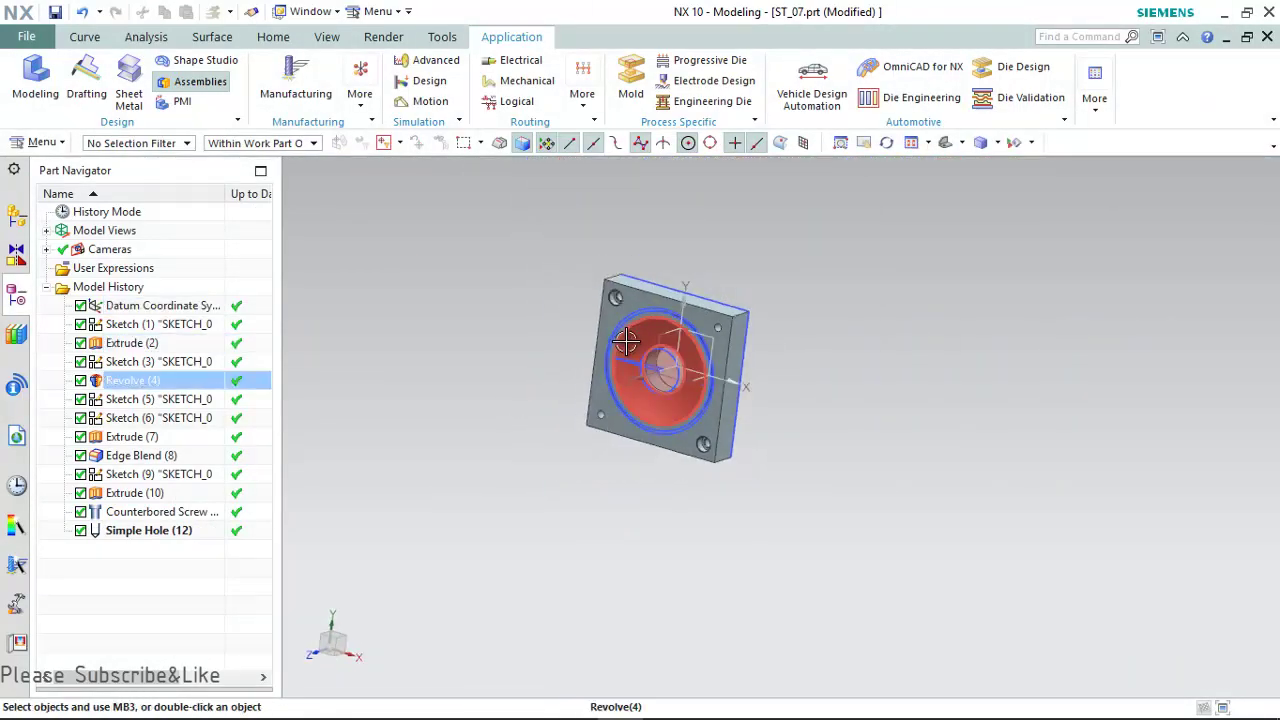